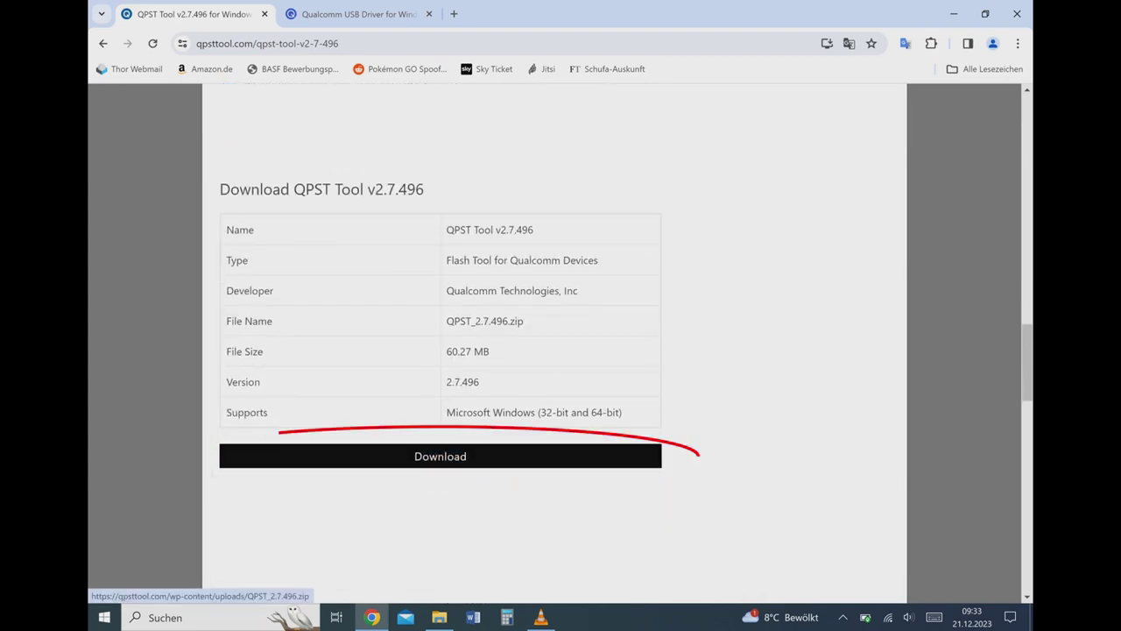
Download the QPST Tool v2.7.496 archive and go to the download page of Qualcomm USB Driver v1.0.10061.1 on qcomdriver.com.
click(440, 455)
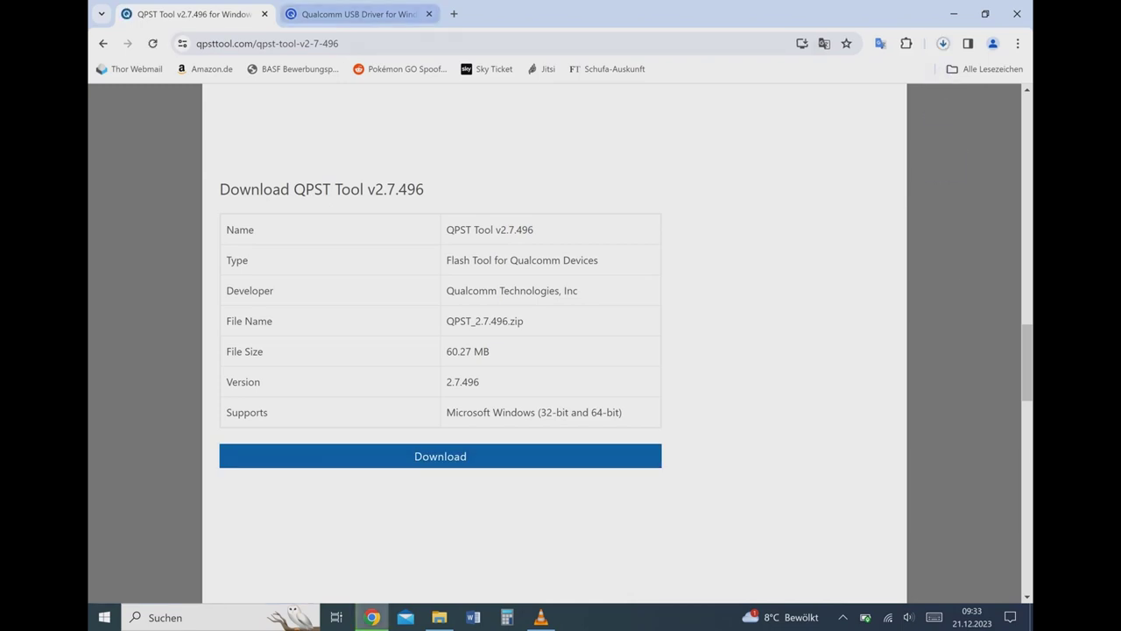
click(351, 14)
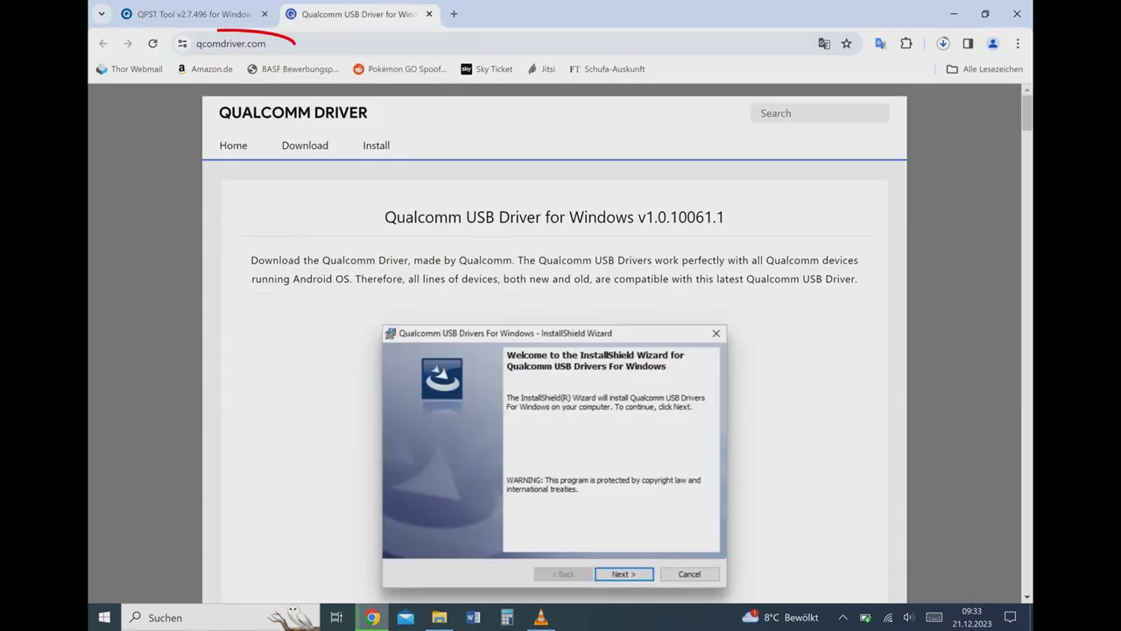
scroll(554, 347, down, 1)
scroll(554, 346, down, 3)
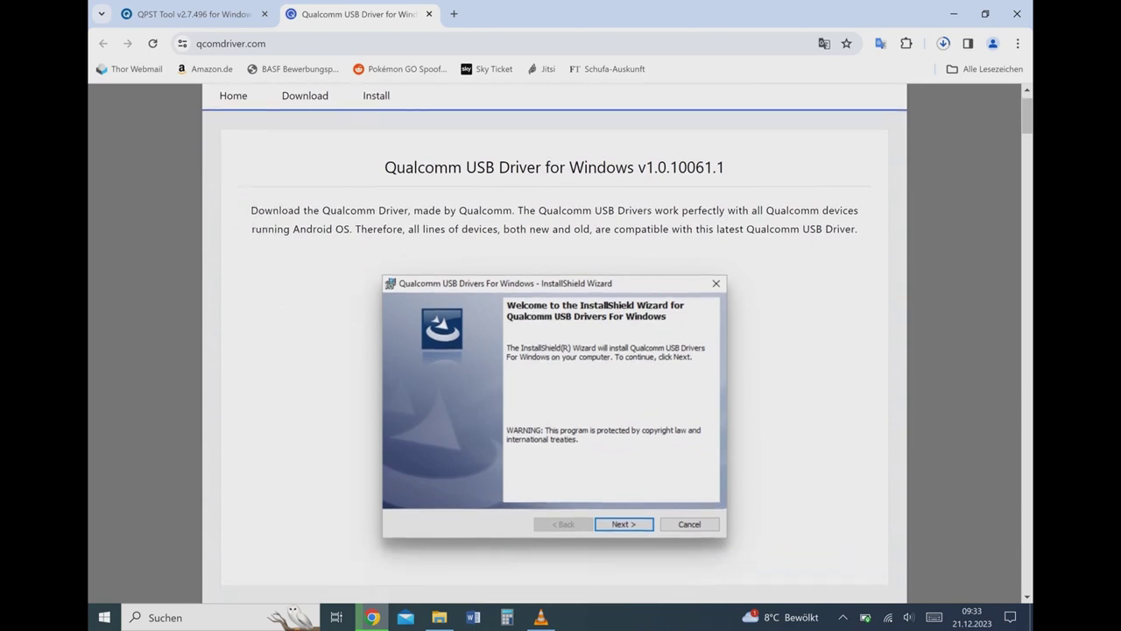
scroll(554, 346, down, 5)
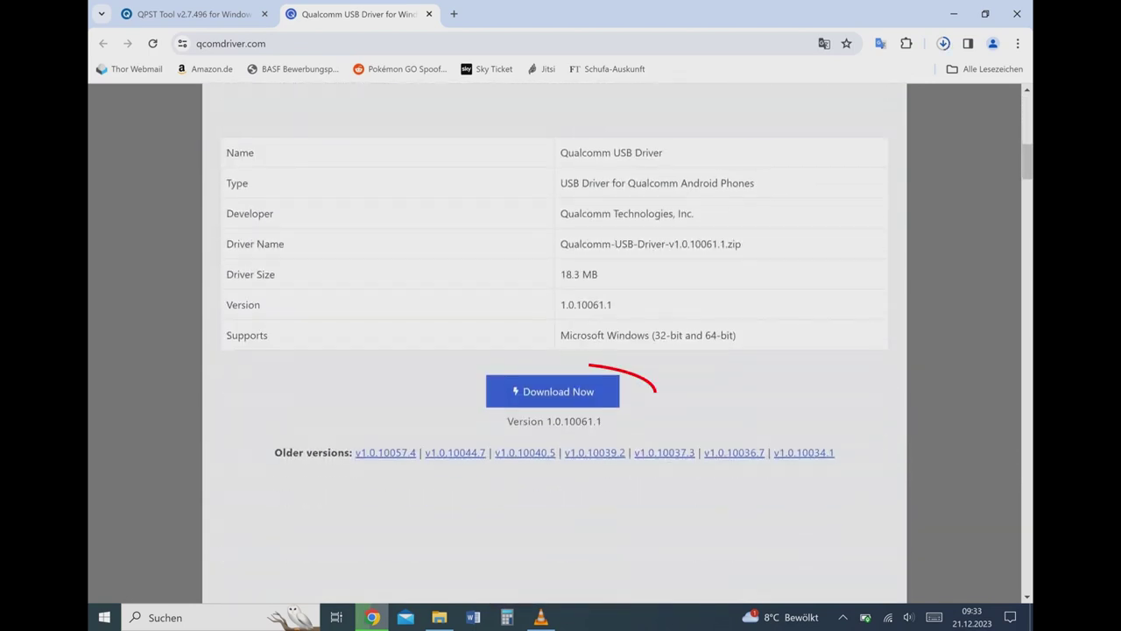
click(553, 391)
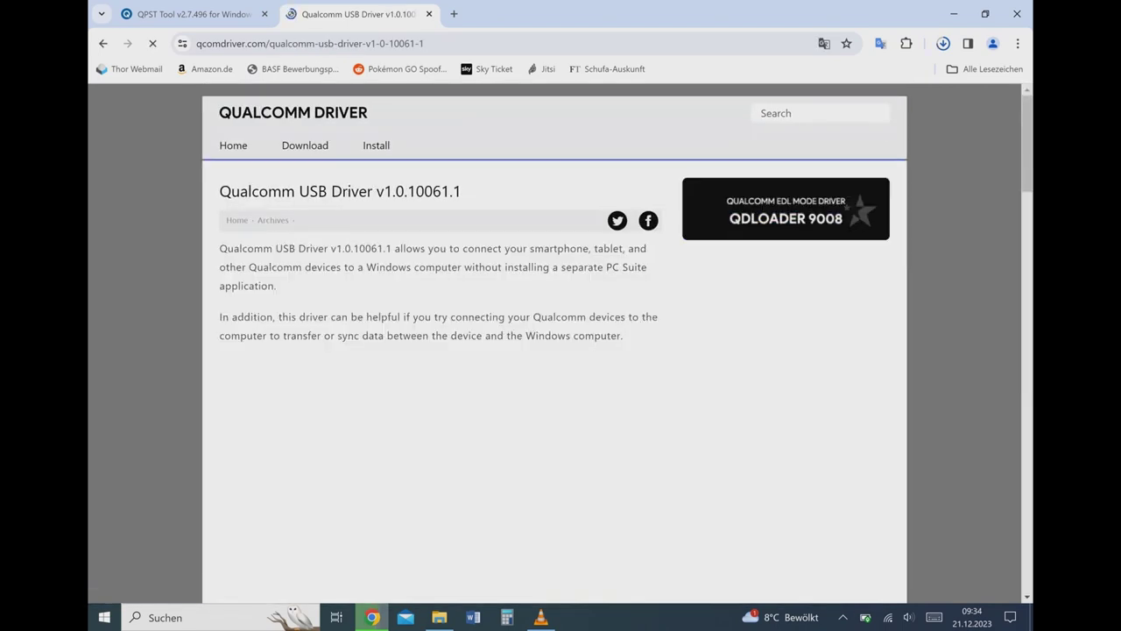
scroll(555, 347, down, 1)
scroll(555, 347, down, 2)
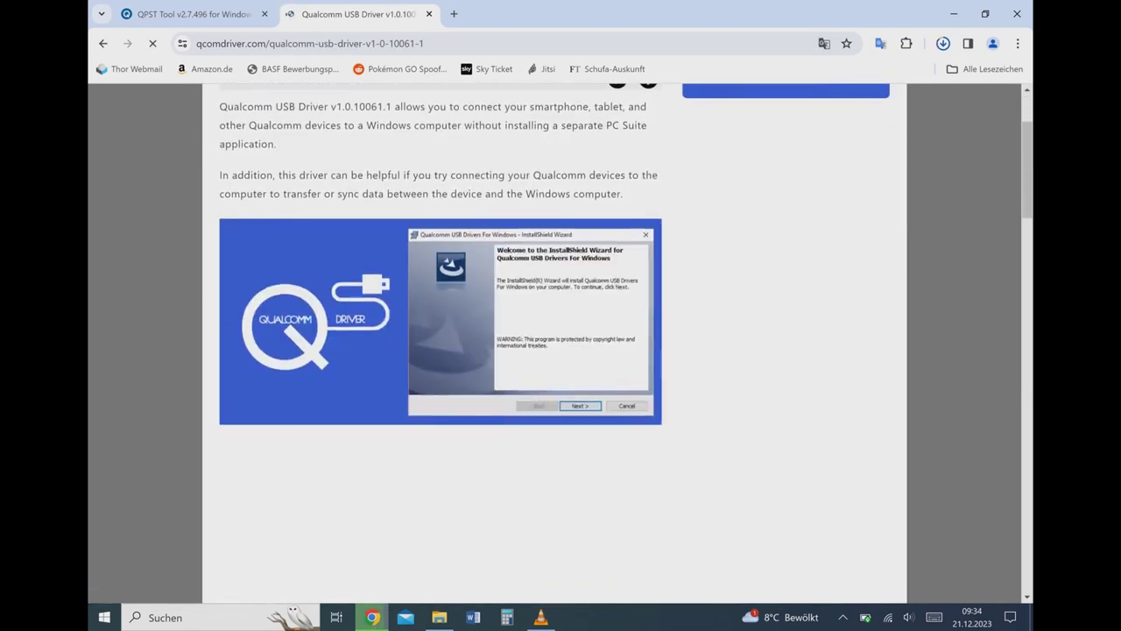
scroll(554, 347, down, 5)
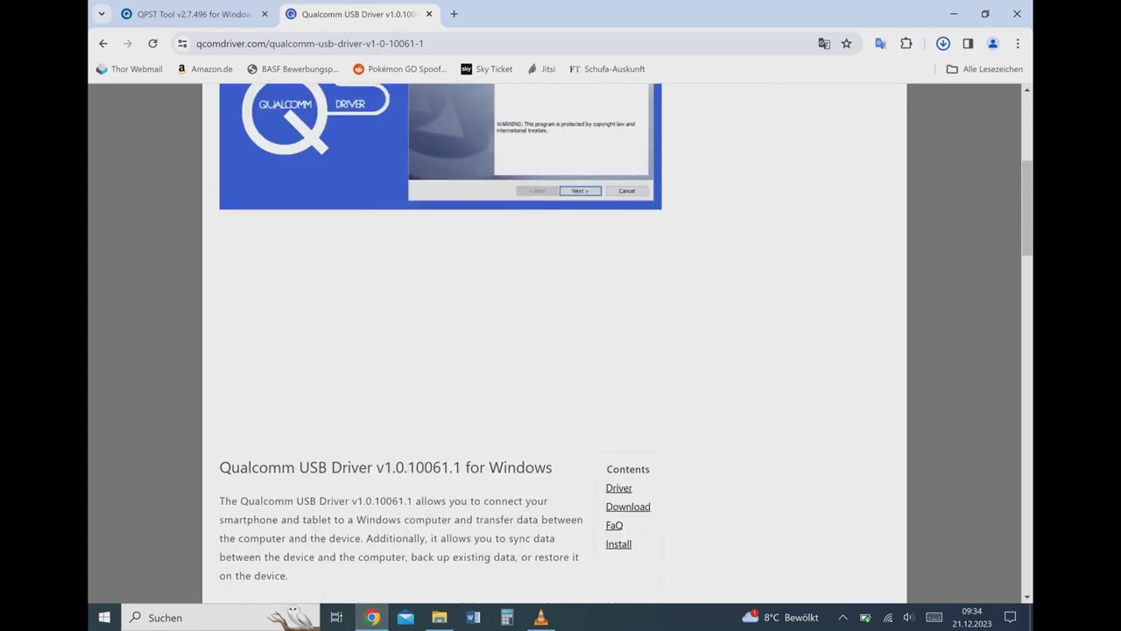
scroll(555, 346, down, 4)
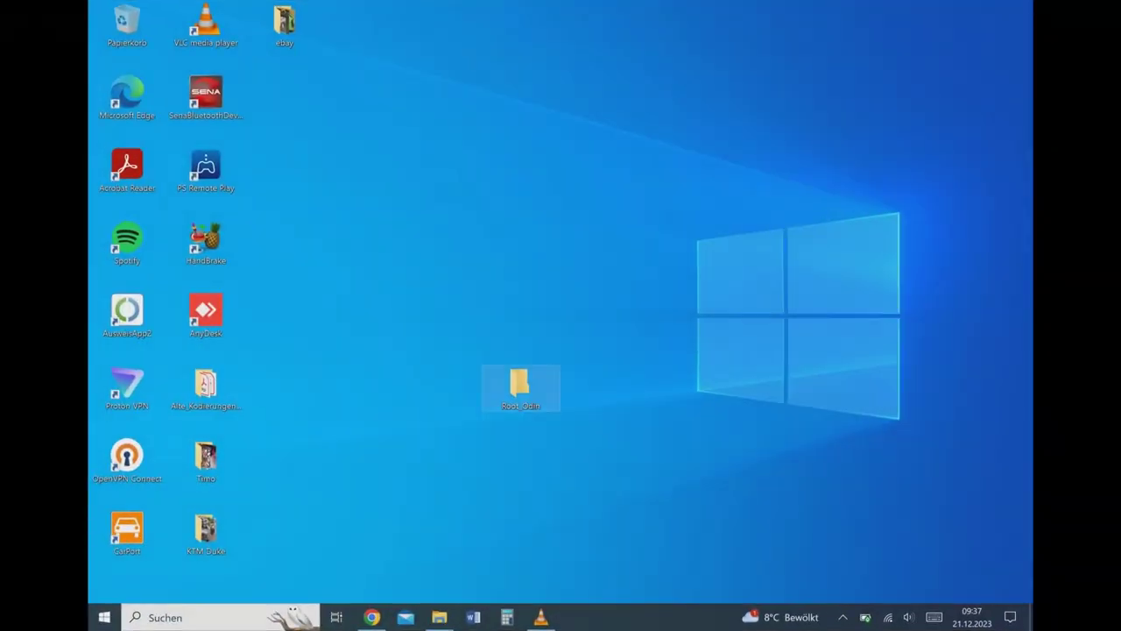
Extract the QPST_2.7.496 and Qualcomm_USB_Driver_v1.0.10061.1 archives in place inside the Root_Odin desktop folder.
double_click(520, 386)
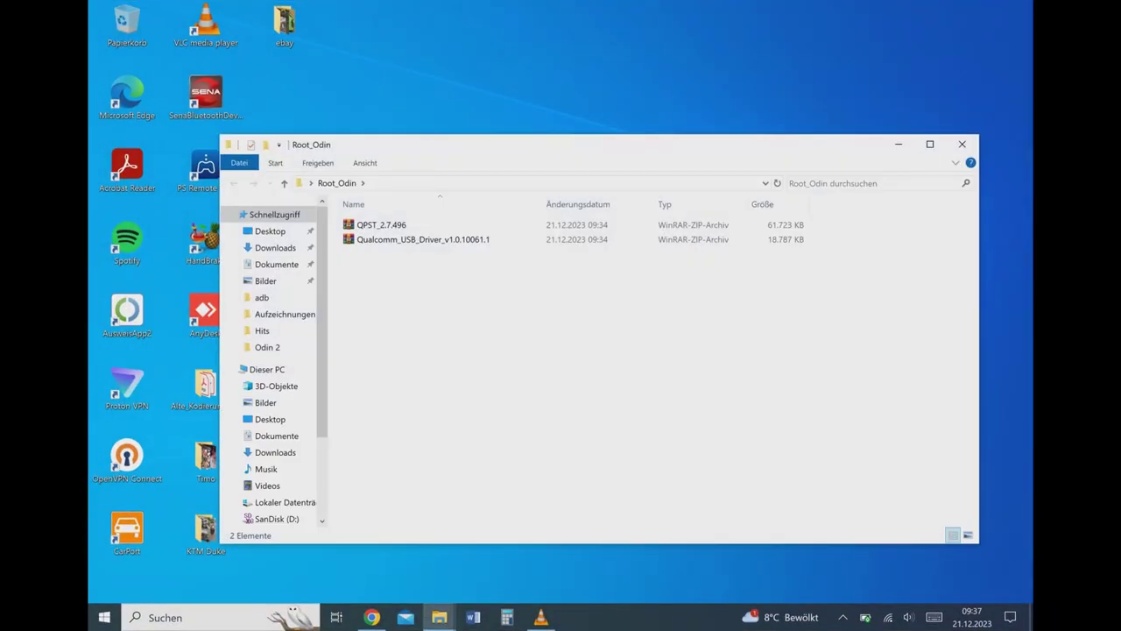
drag(398, 266, 382, 223)
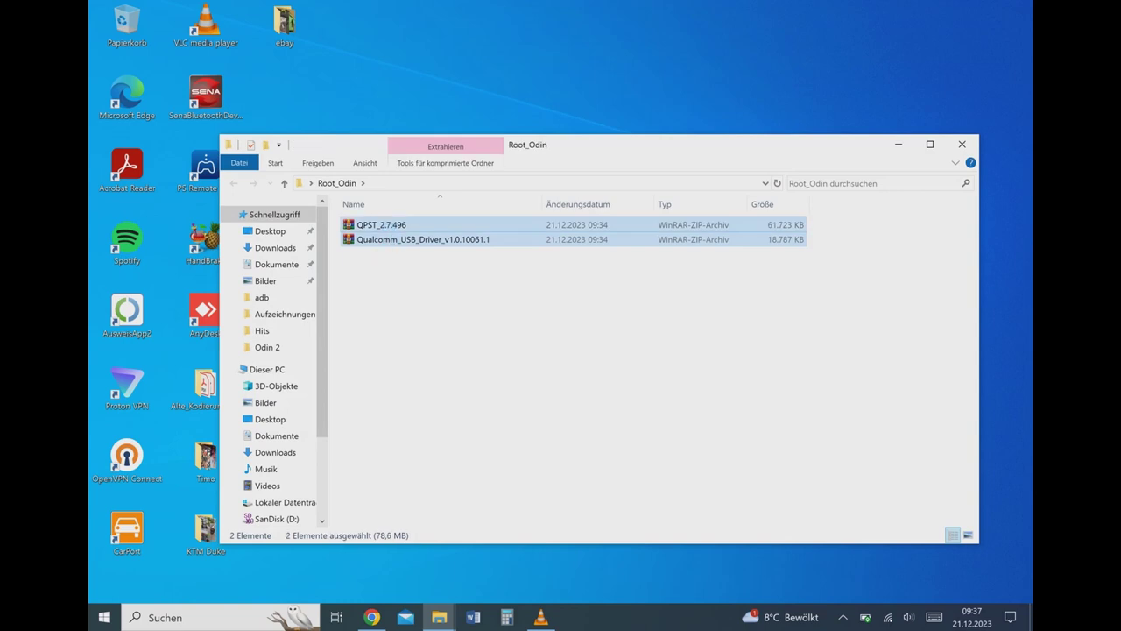
right_click(396, 224)
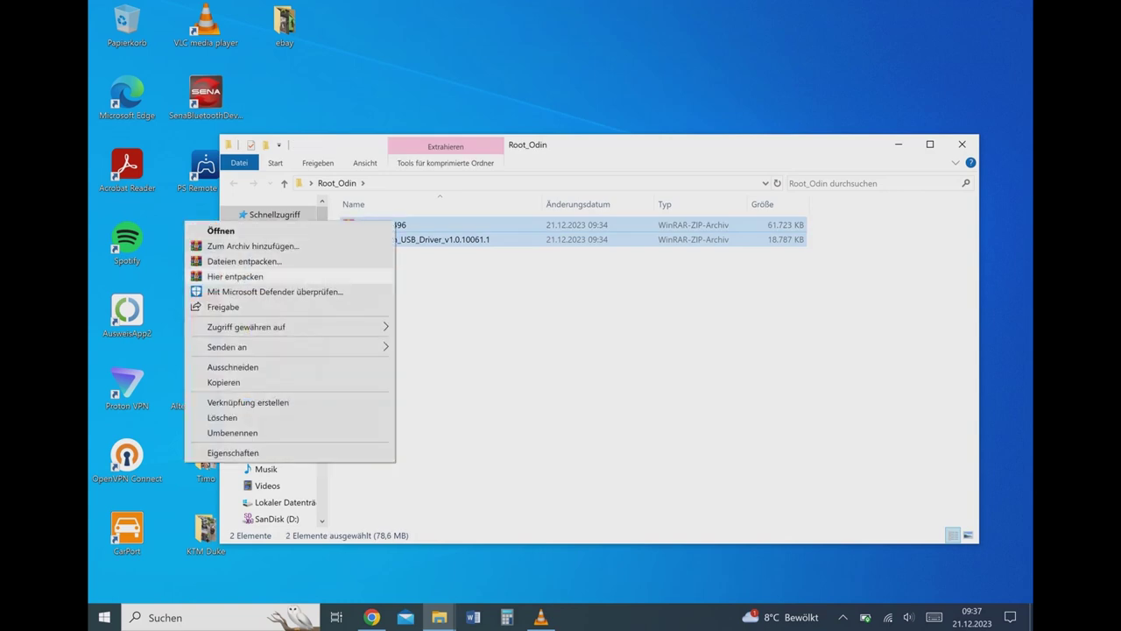
click(235, 276)
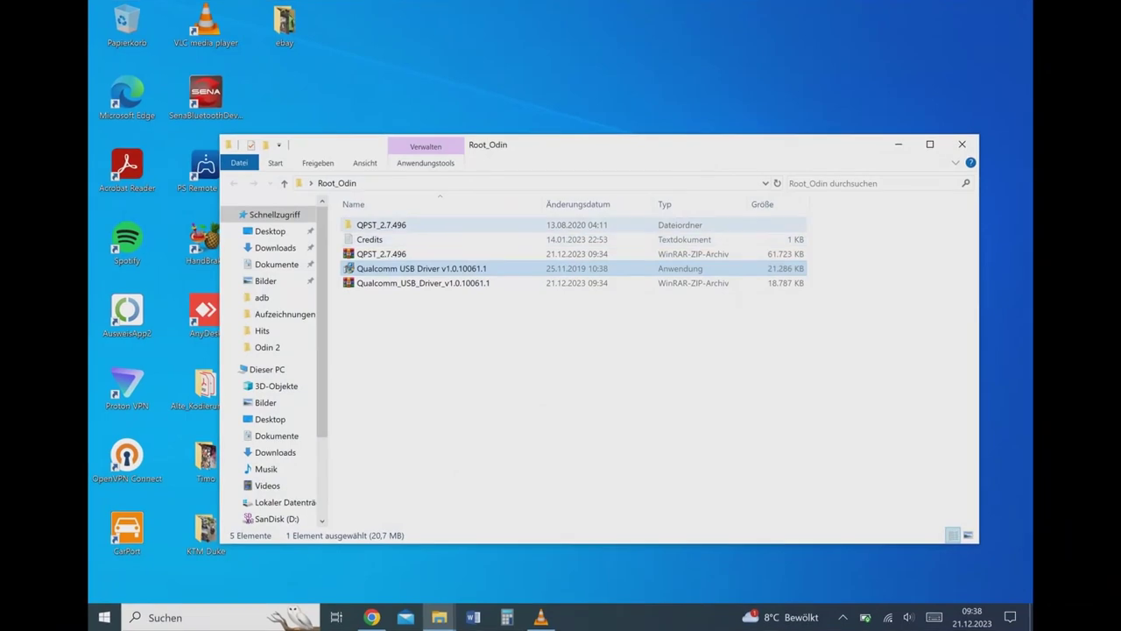
Run the QPST.2.7.496.1 installer from the extracted QPST_2.7.496 folder.
double_click(377, 224)
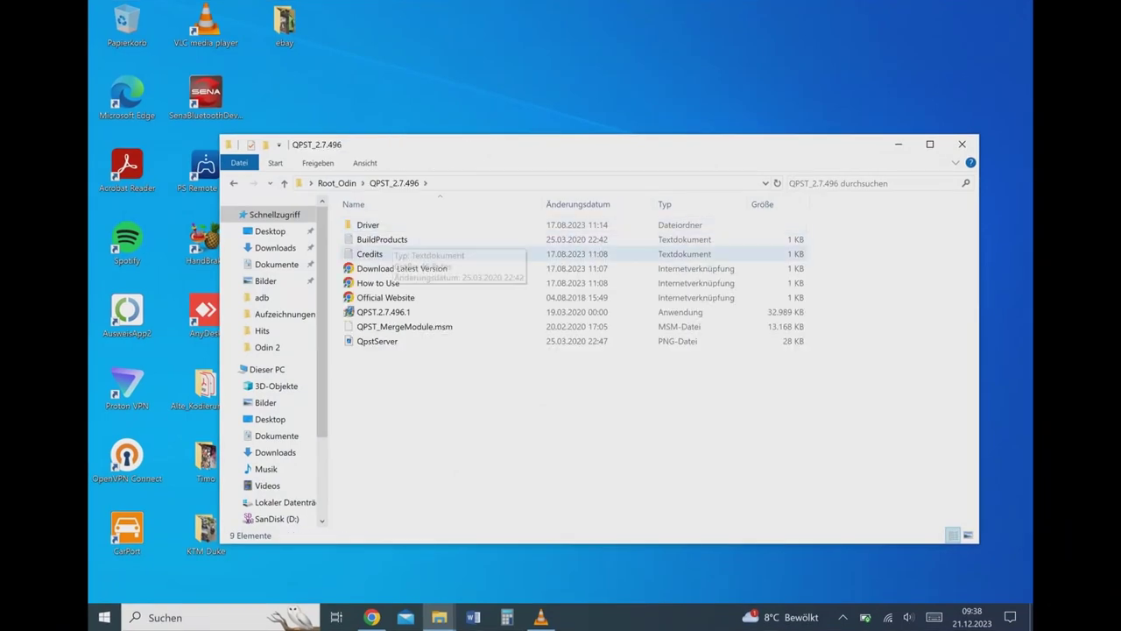
click(382, 311)
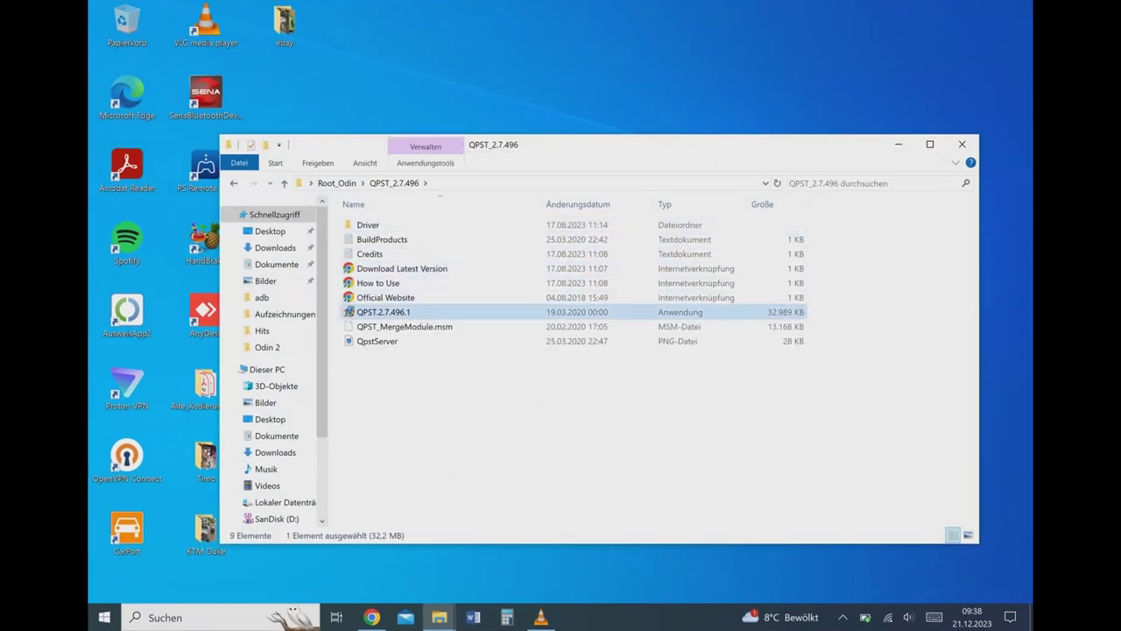
key(Return)
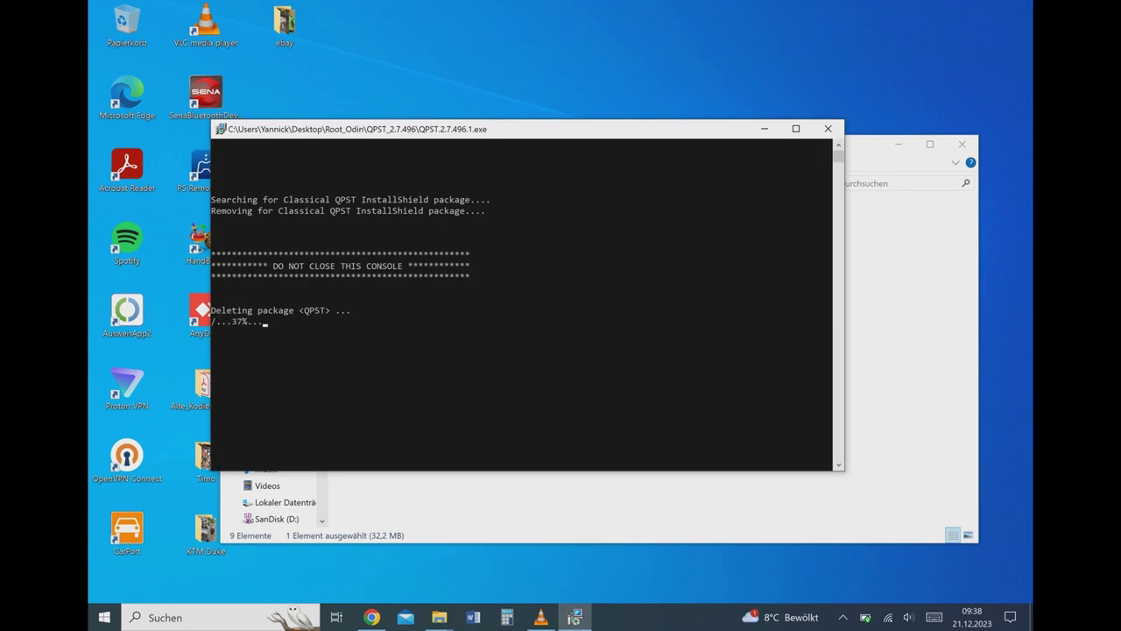
click(828, 129)
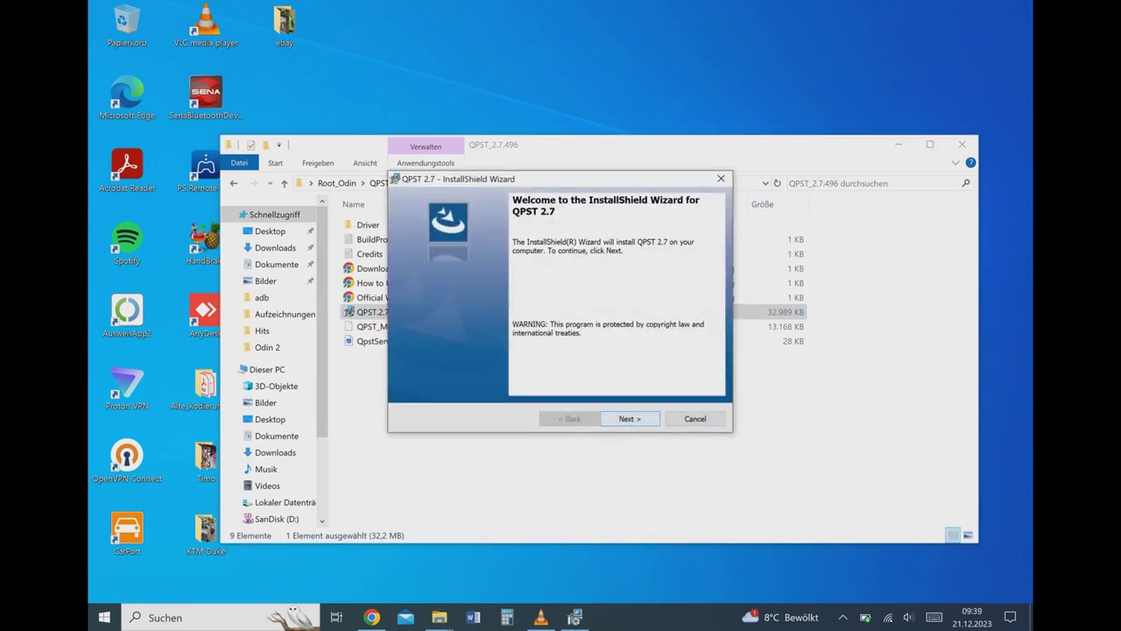
Install QPST 2.7 with the license terms accepted, the default destination folder and the Complete setup type.
key(Return)
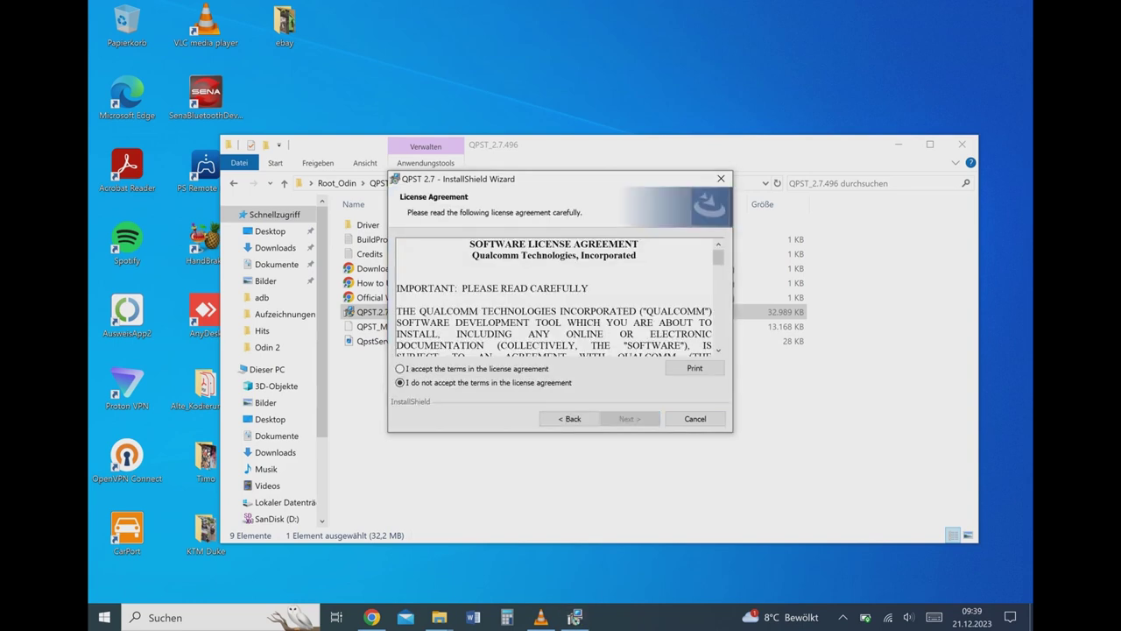
key(Up)
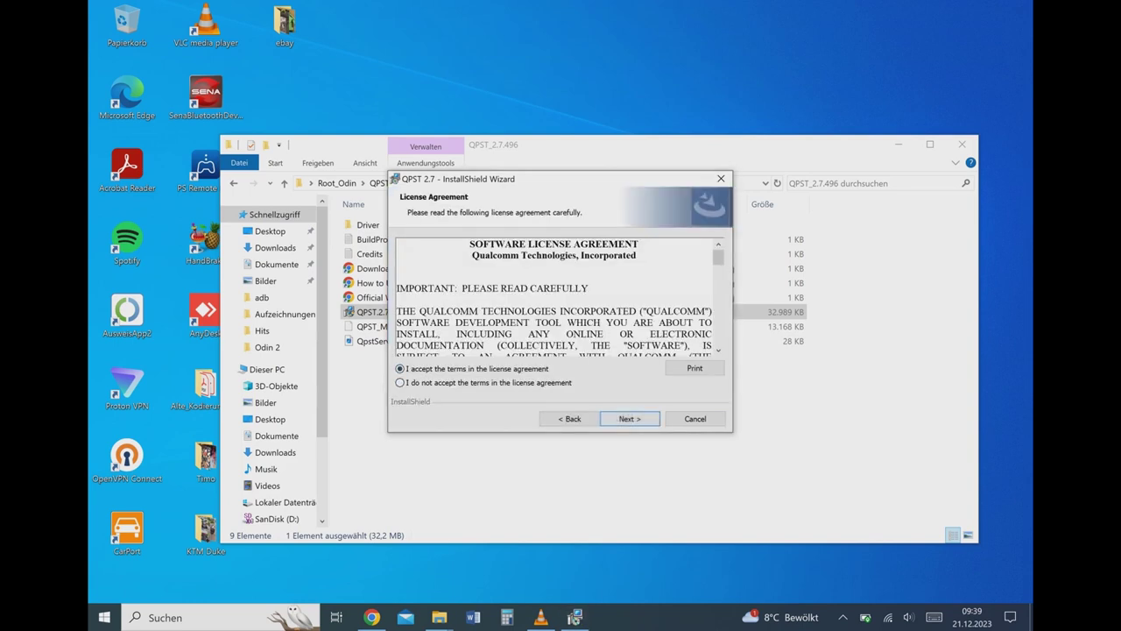
key(Return)
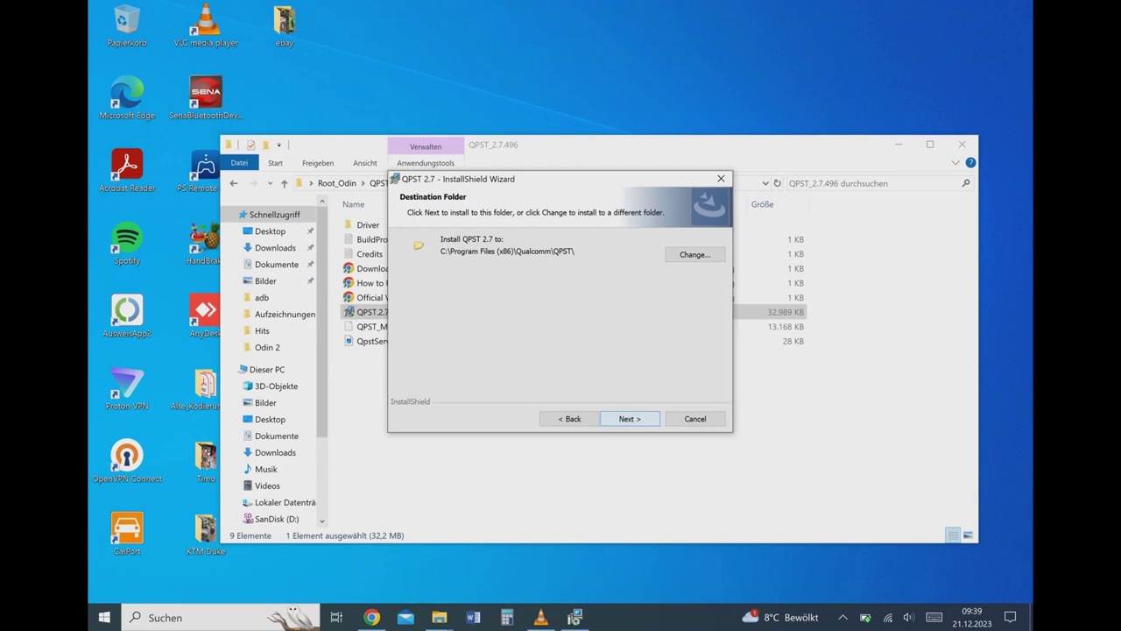
key(Return)
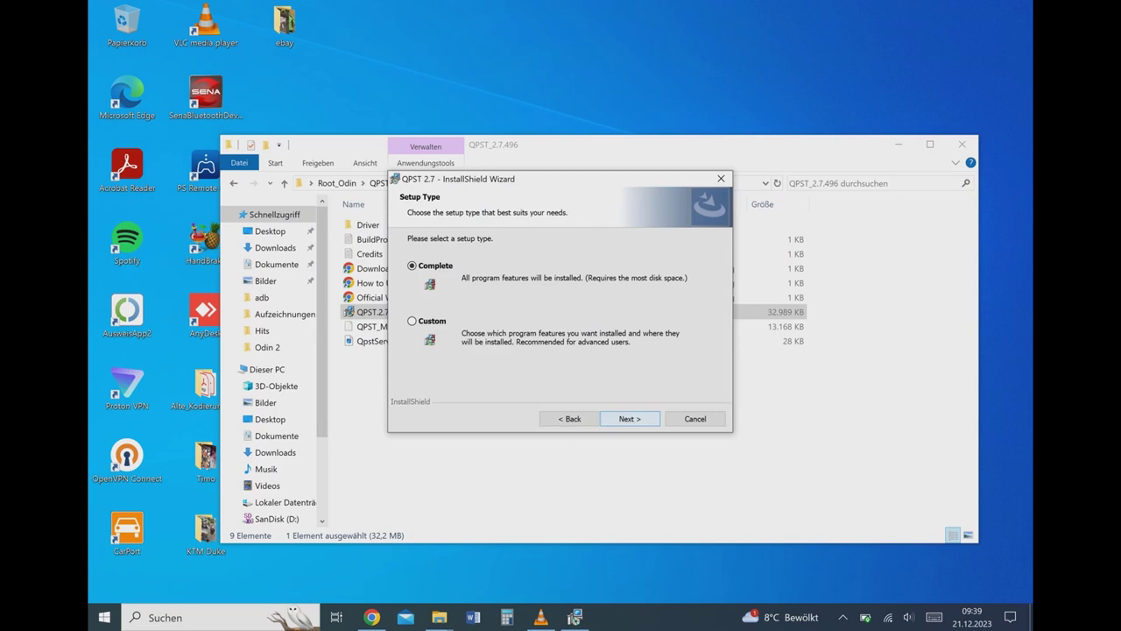
key(Return)
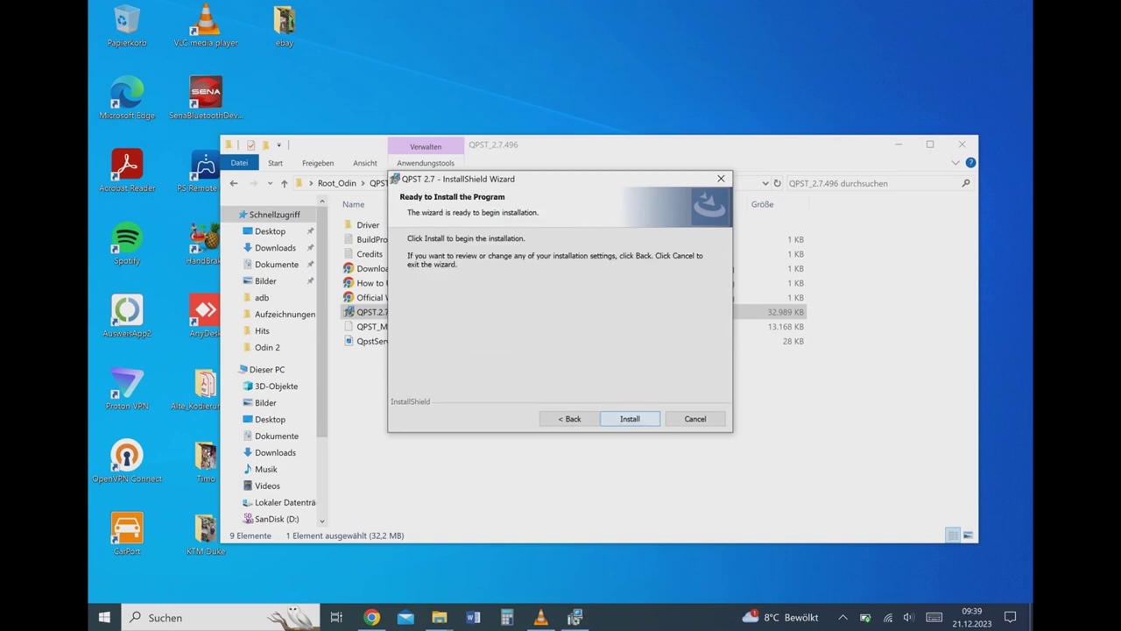
key(Return)
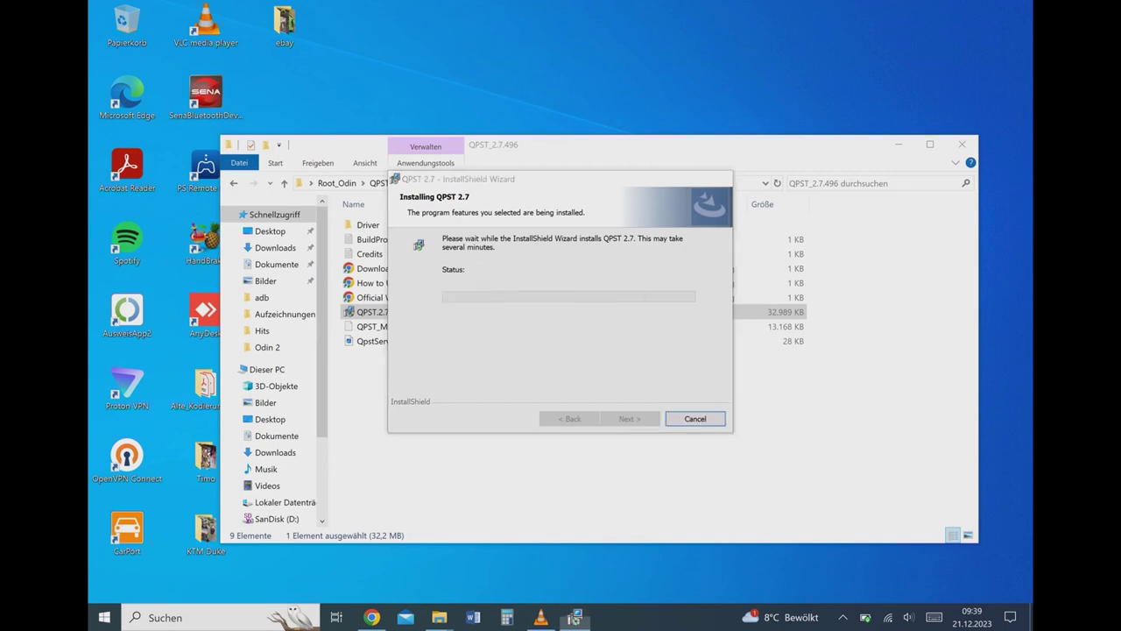
key(Return)
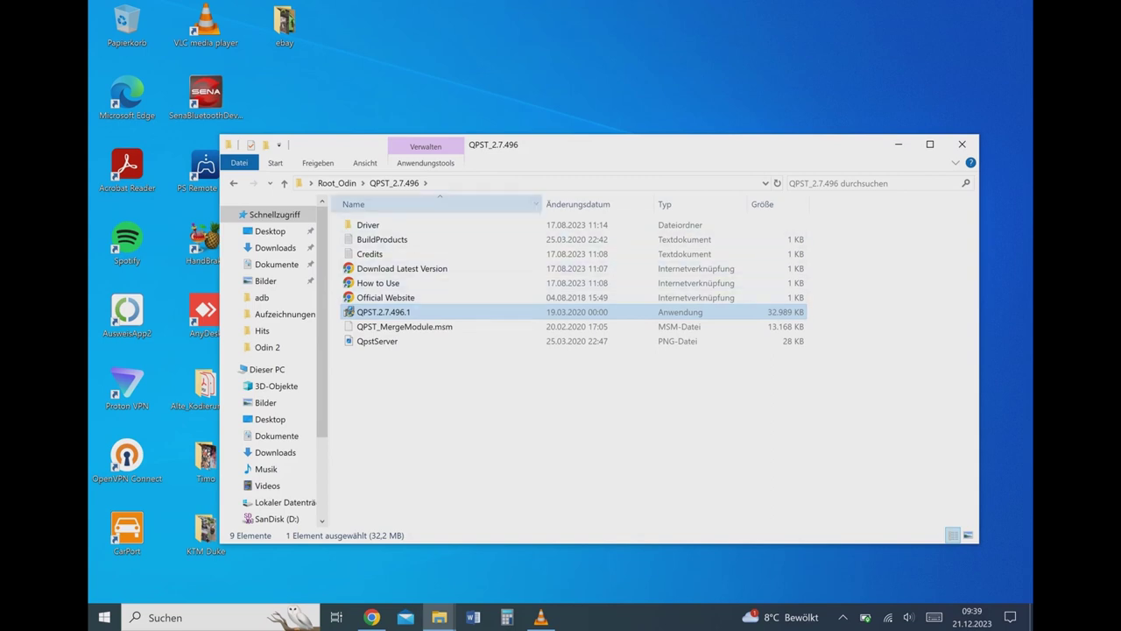
Install the Qualcomm USB drivers from the Root_Odin folder, using the WWAN-DHCP option and accepting the license terms.
click(336, 183)
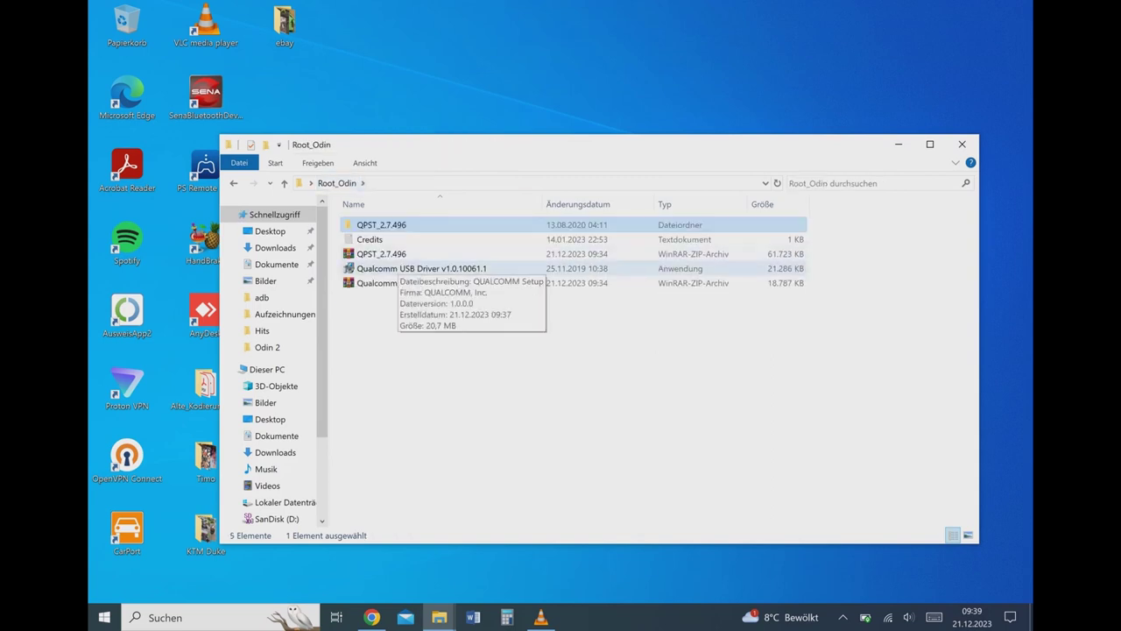
double_click(386, 268)
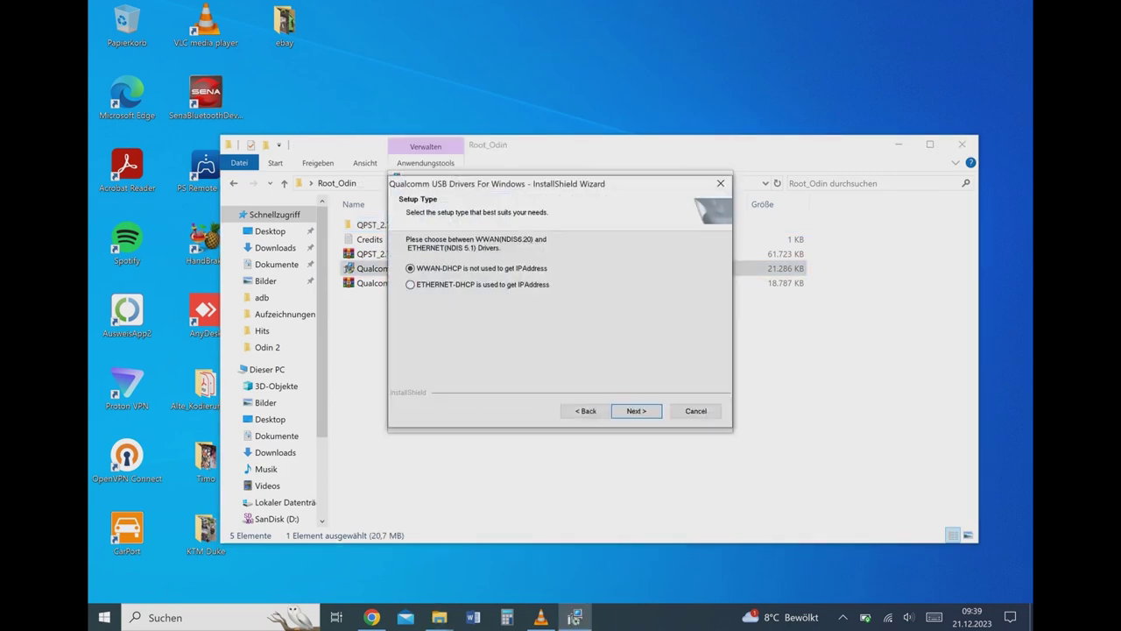
click(636, 411)
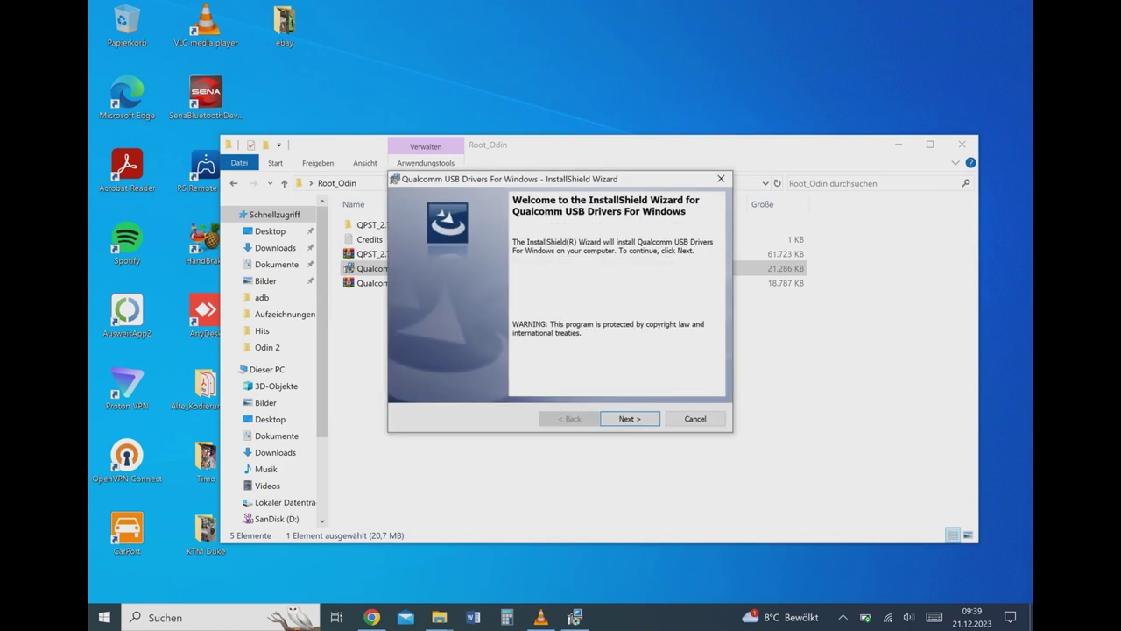
key(Return)
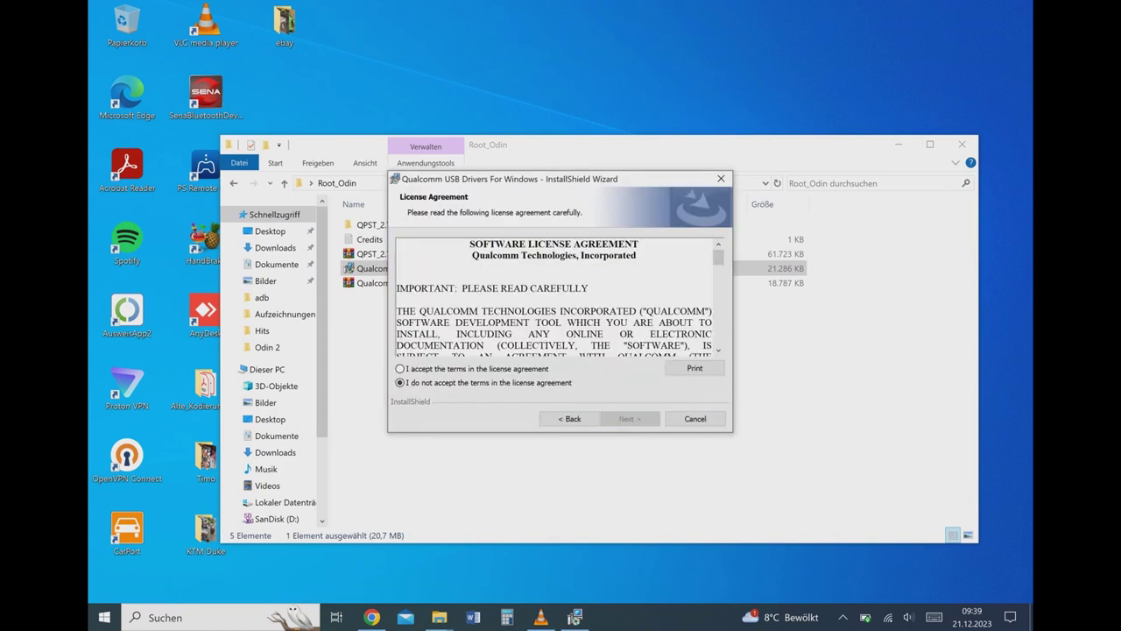
click(401, 369)
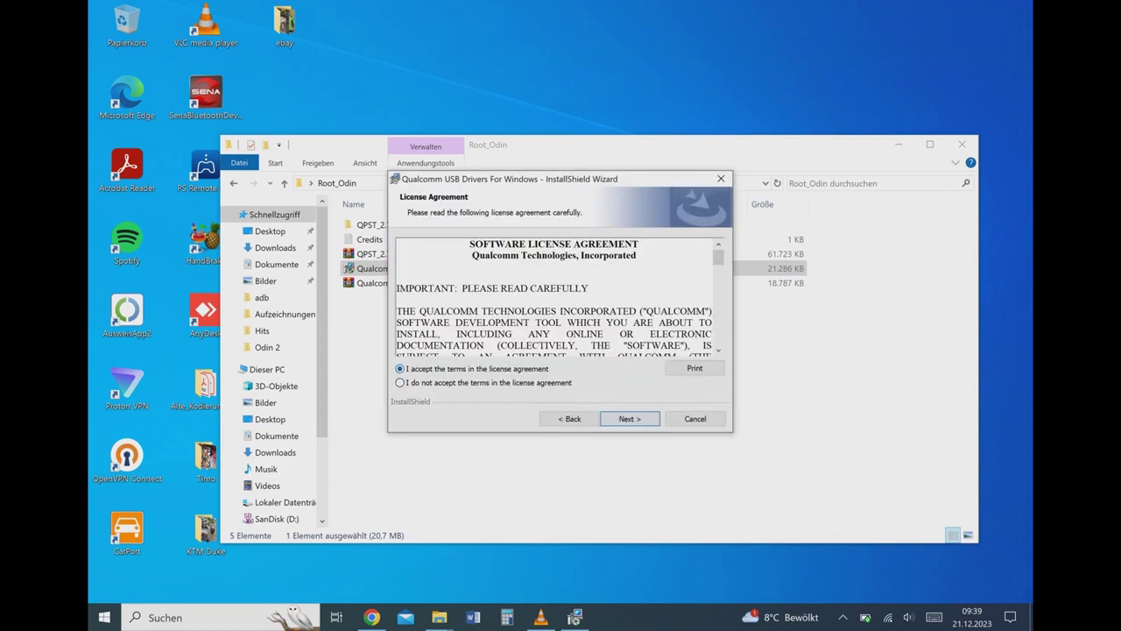
click(630, 419)
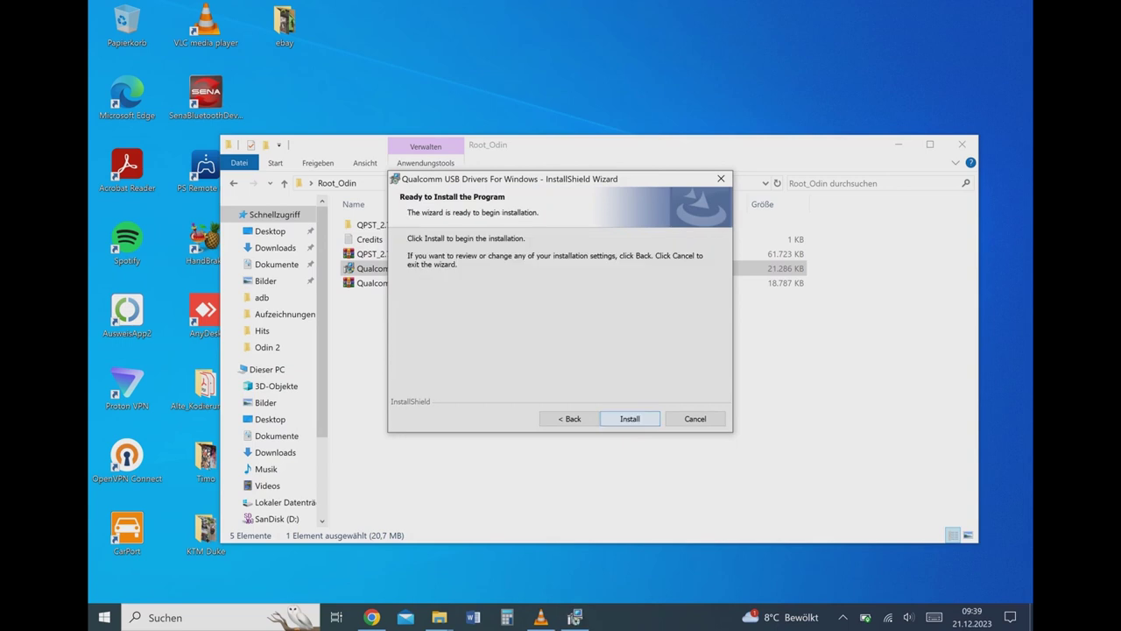
key(Return)
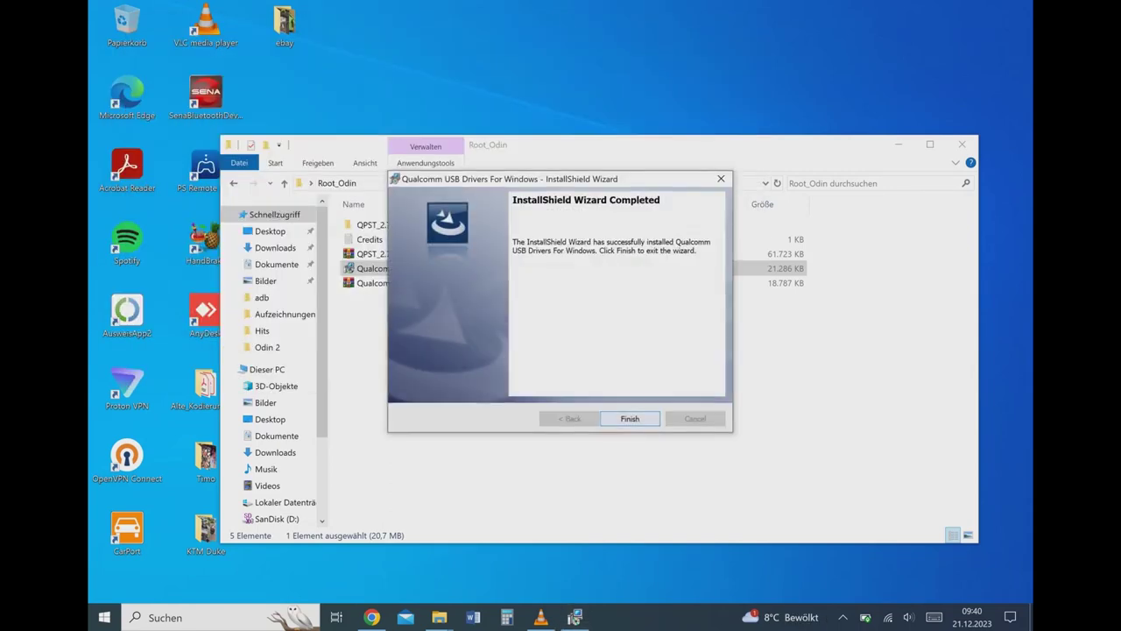
key(Return)
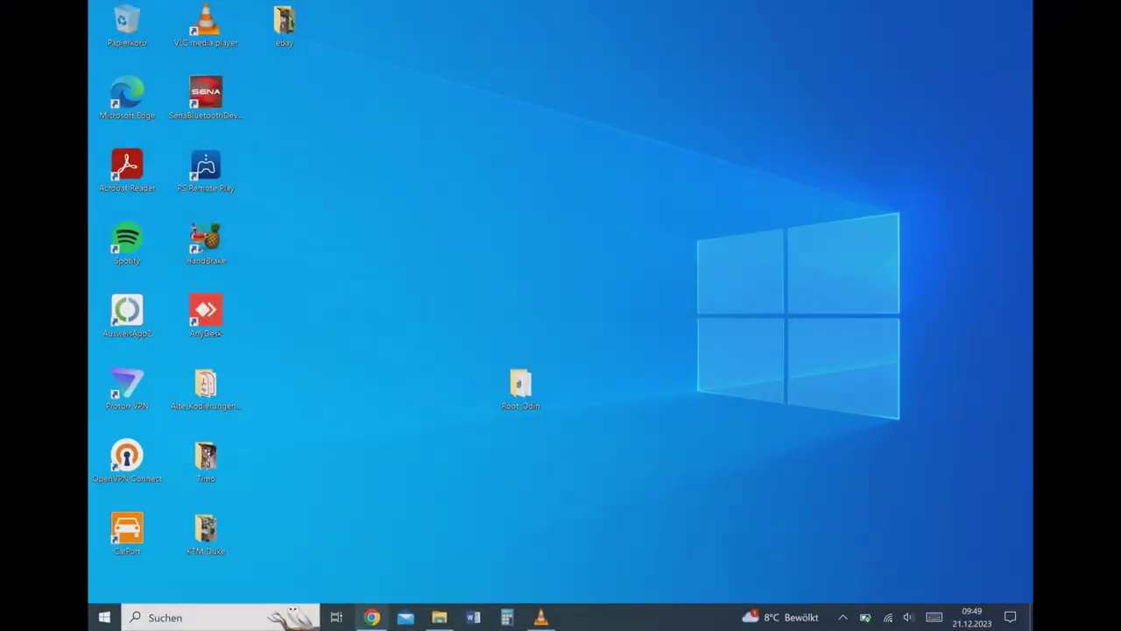
Switch to Chrome to download xbl_s_devprg_ns.melf from Google Drive, and open the Root_Odin folder on the desktop.
click(372, 616)
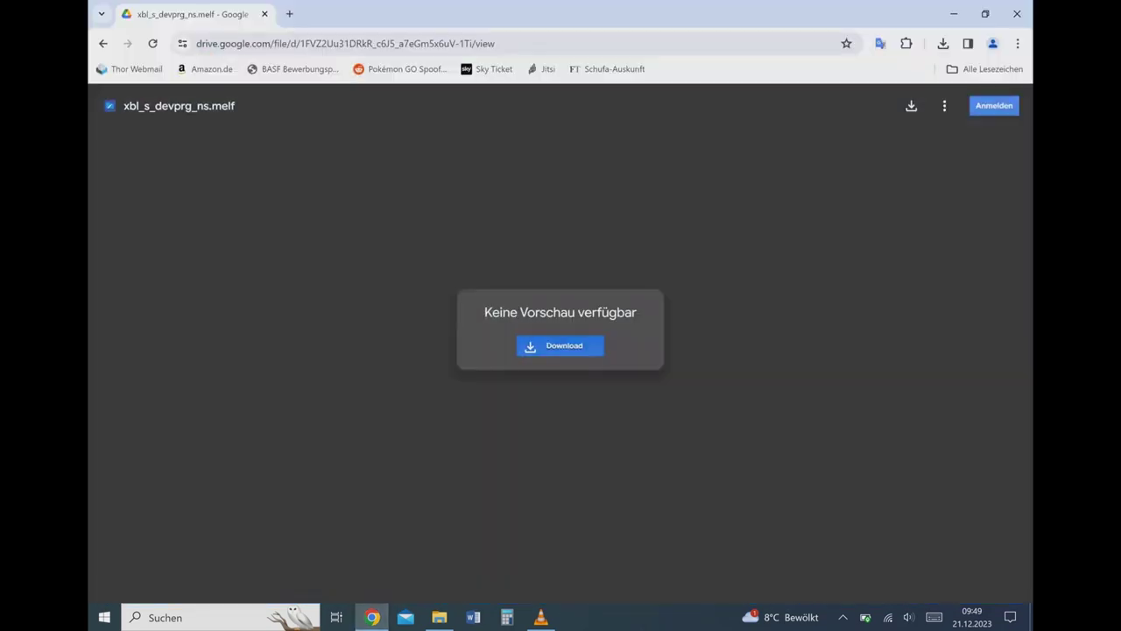
click(561, 345)
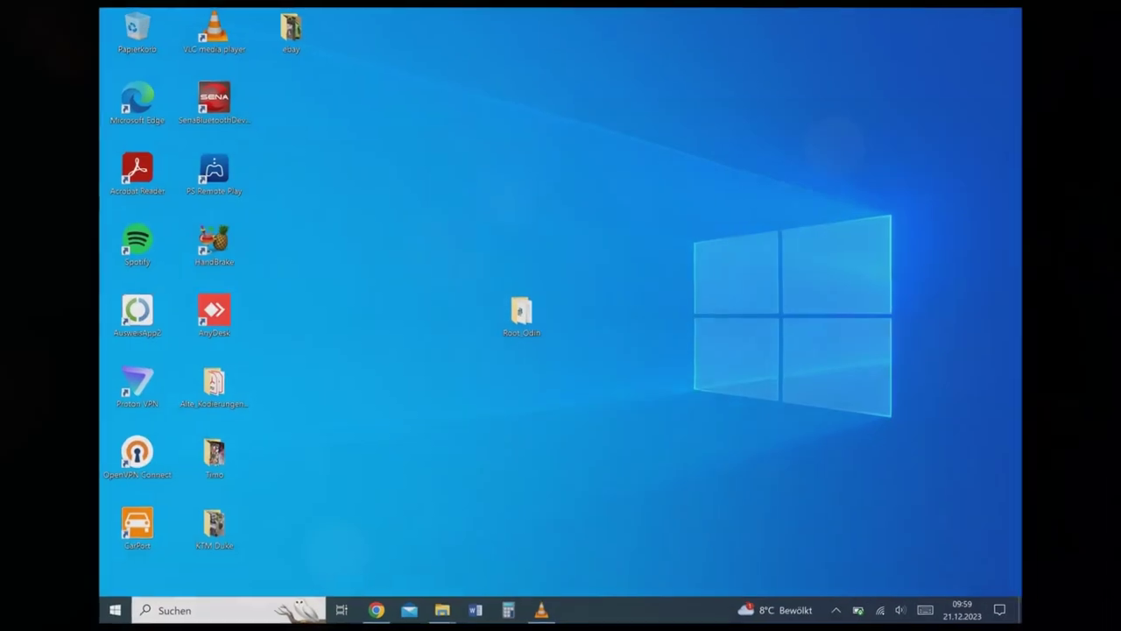
click(521, 316)
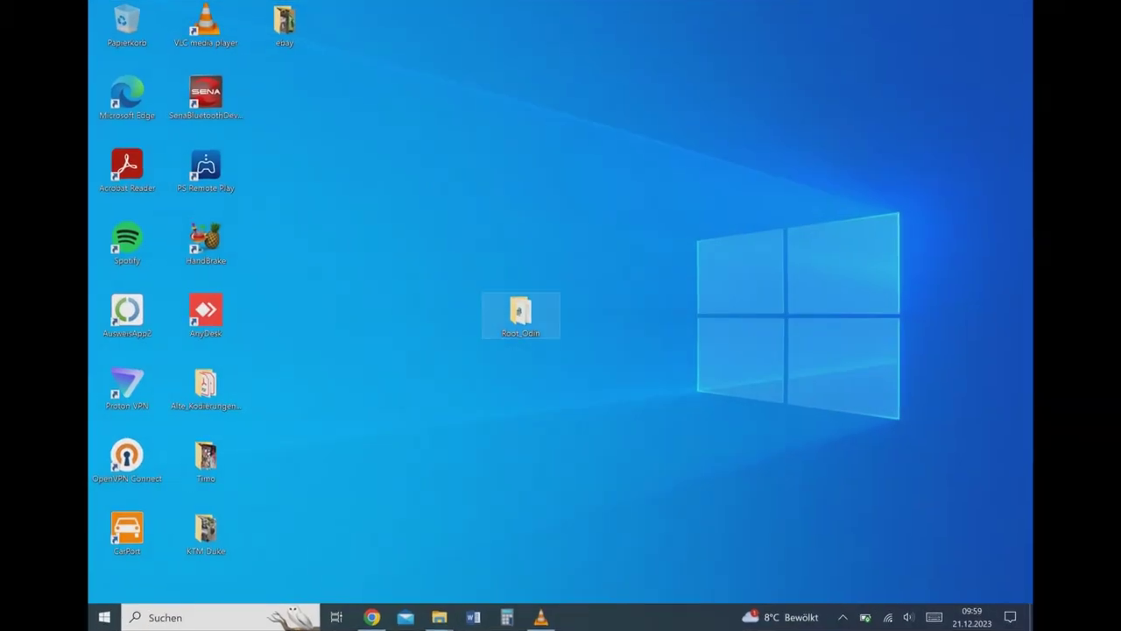
double_click(521, 315)
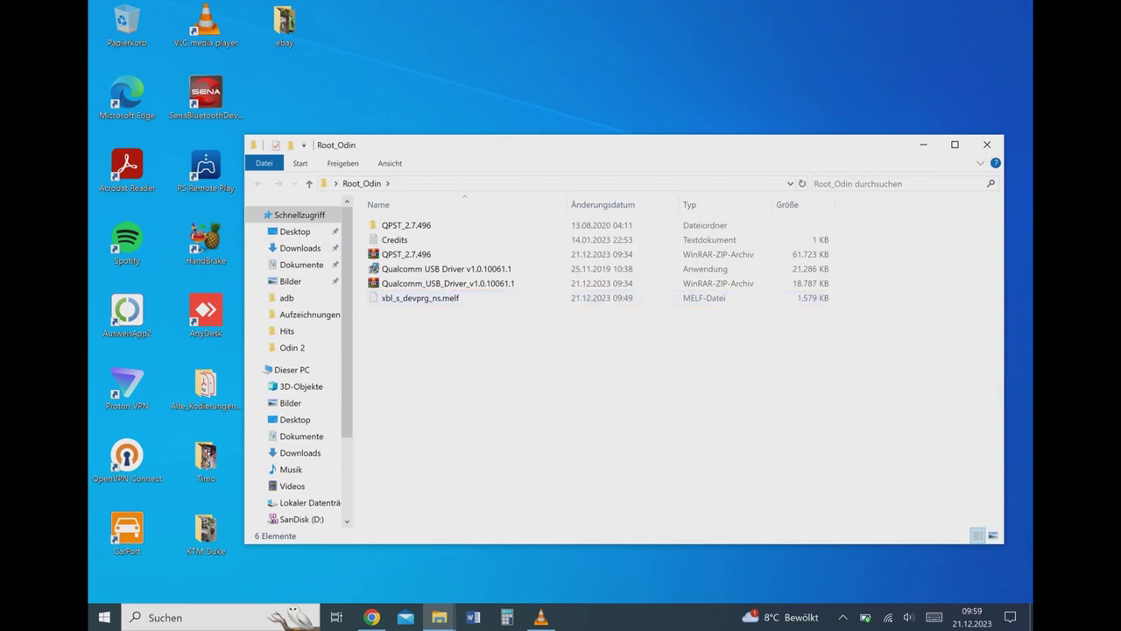
Create a new folder named QFIL_Extracts inside the Root_Odin folder.
right_click(436, 330)
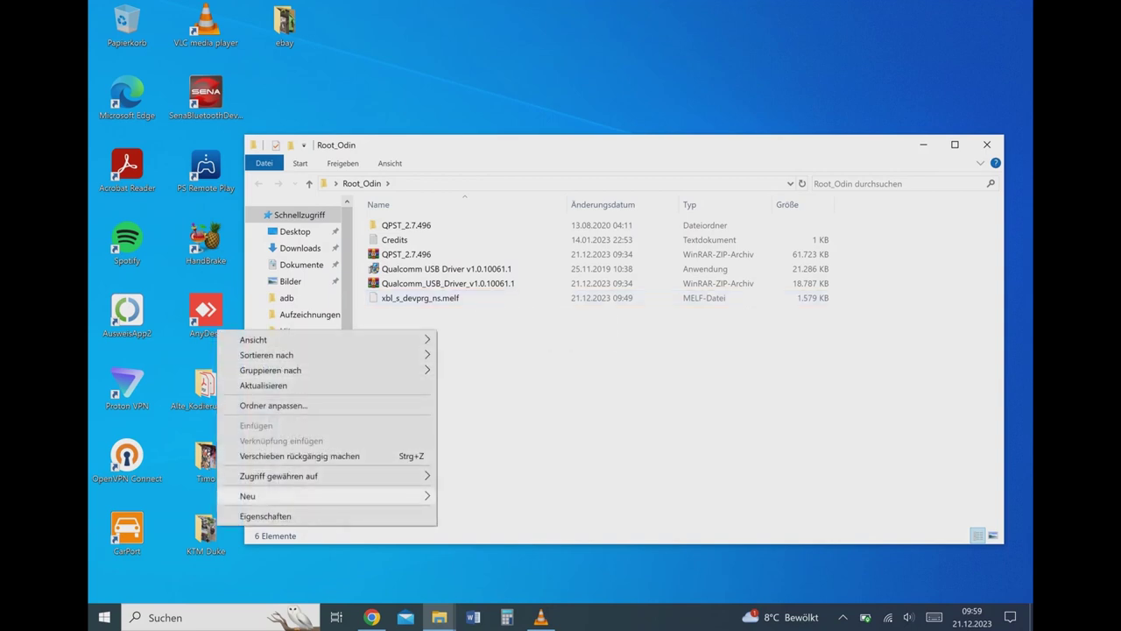
mouse_move(326, 496)
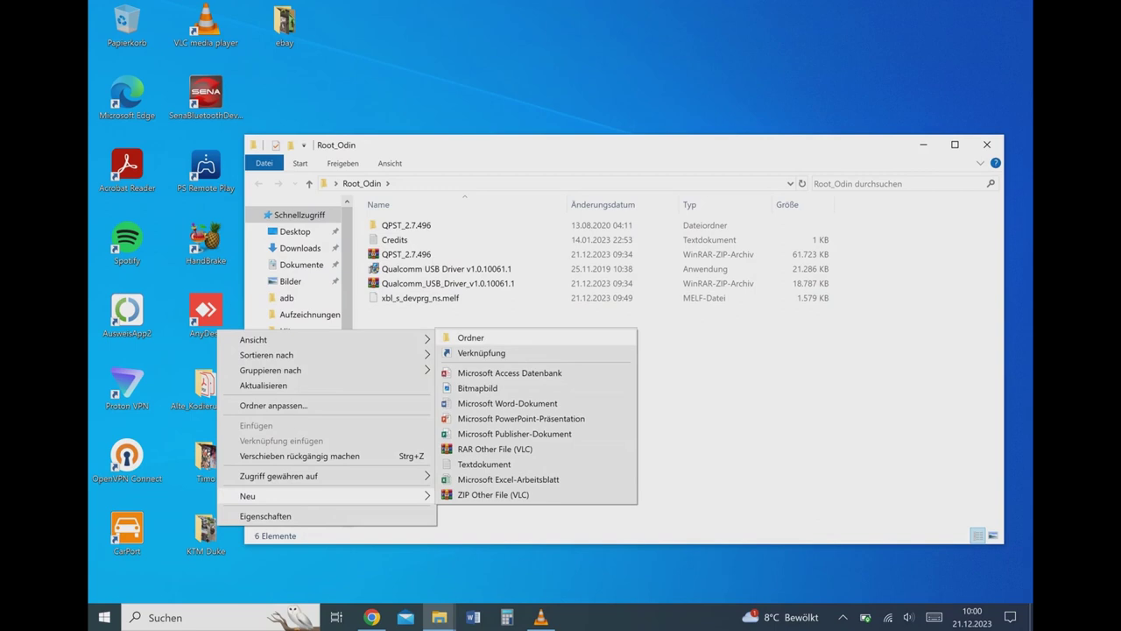
click(470, 337)
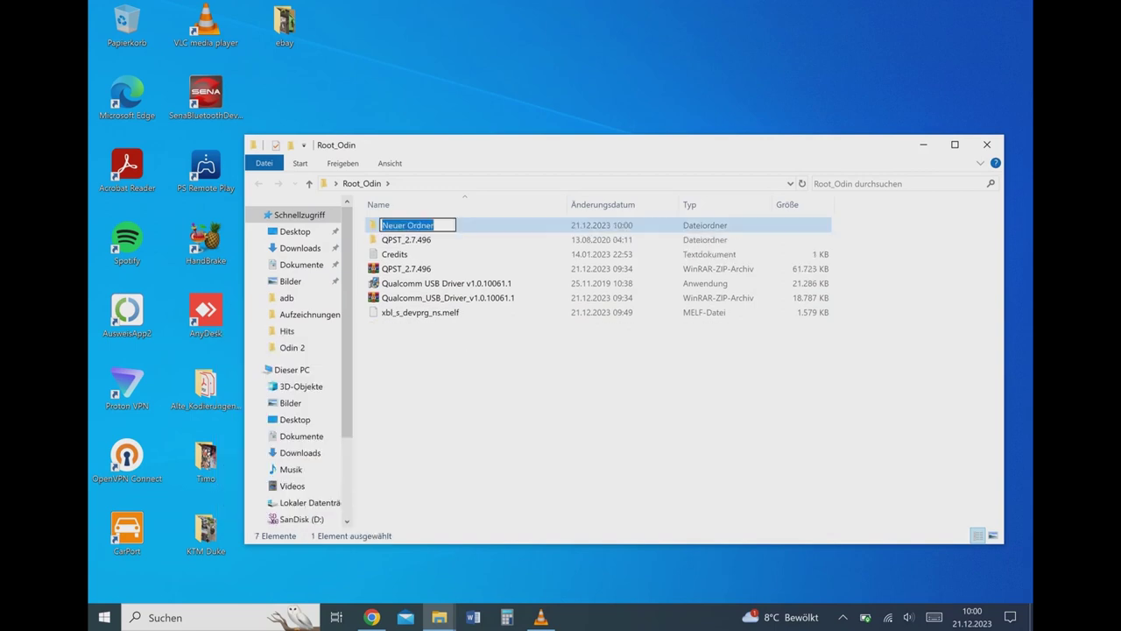
text(Q)
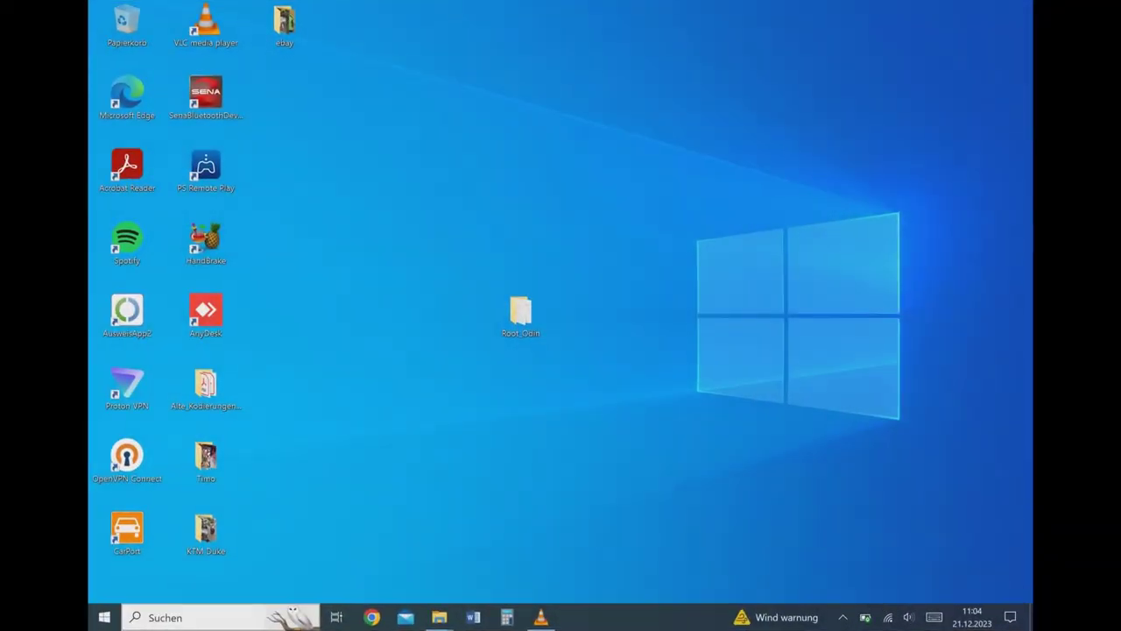
Search Windows for QFIL and launch the app.
click(149, 617)
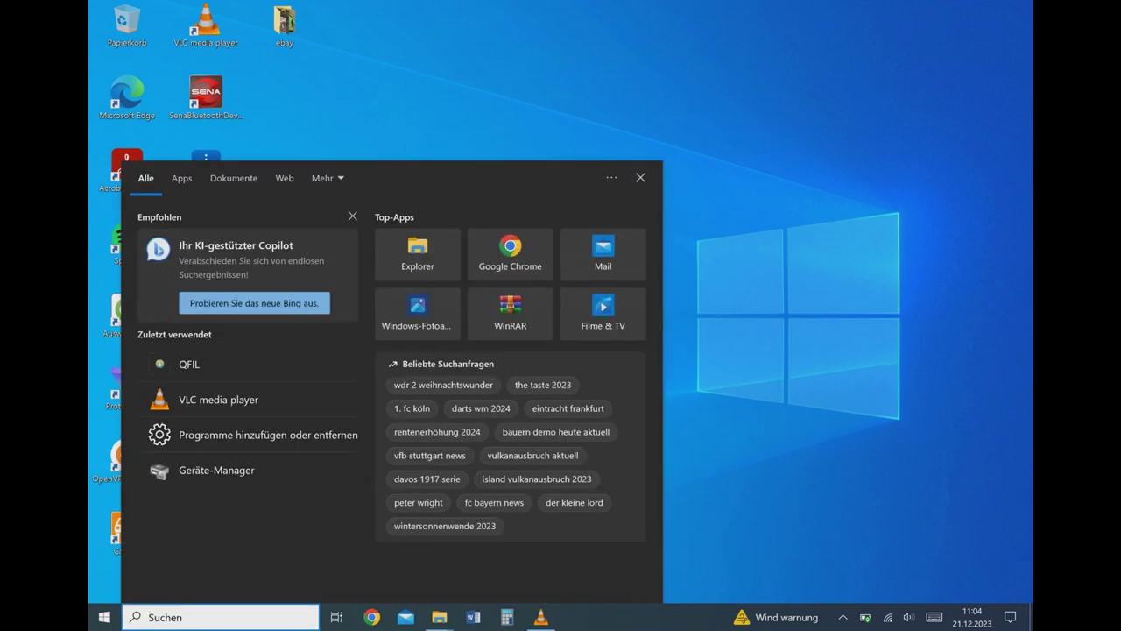
text(QFIL)
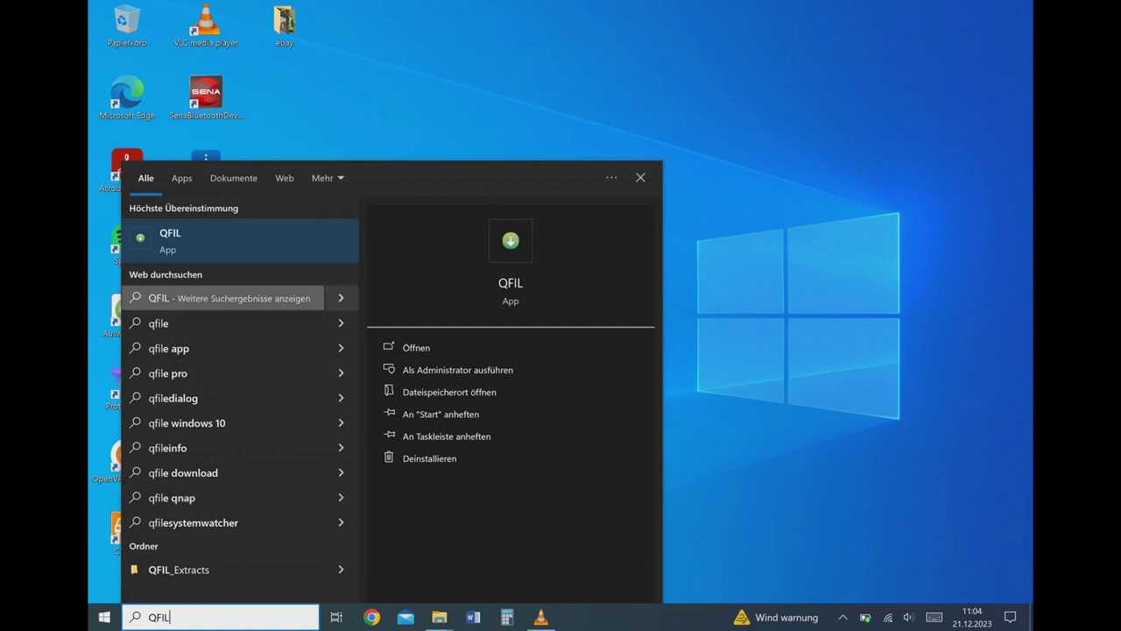
click(205, 240)
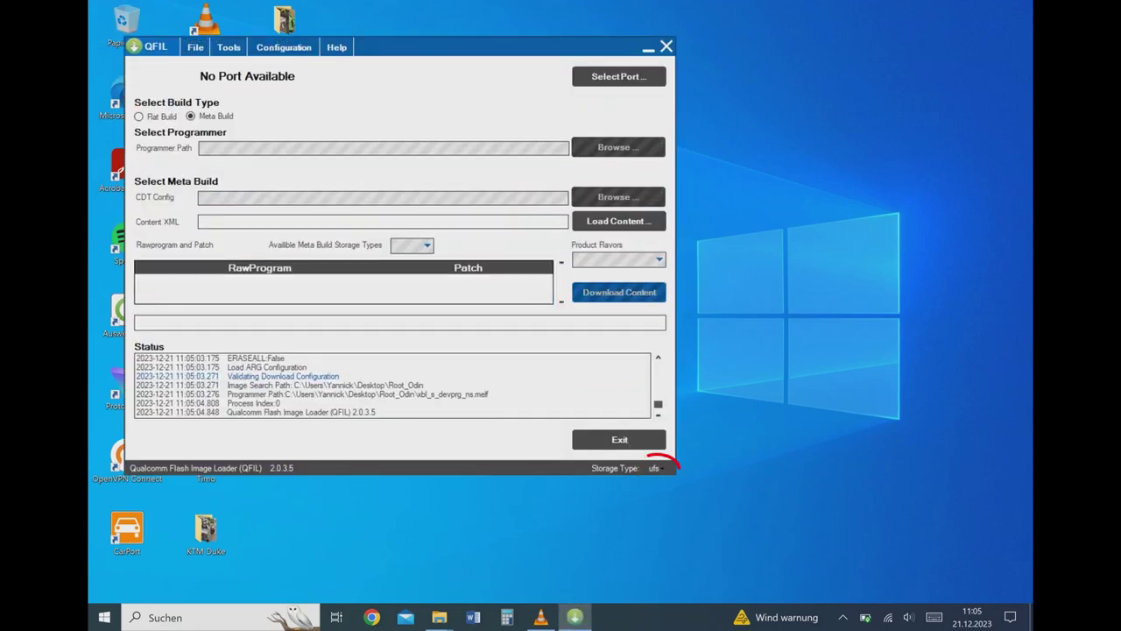
Set the storage type to ufs and the build type to Flat Build.
click(655, 468)
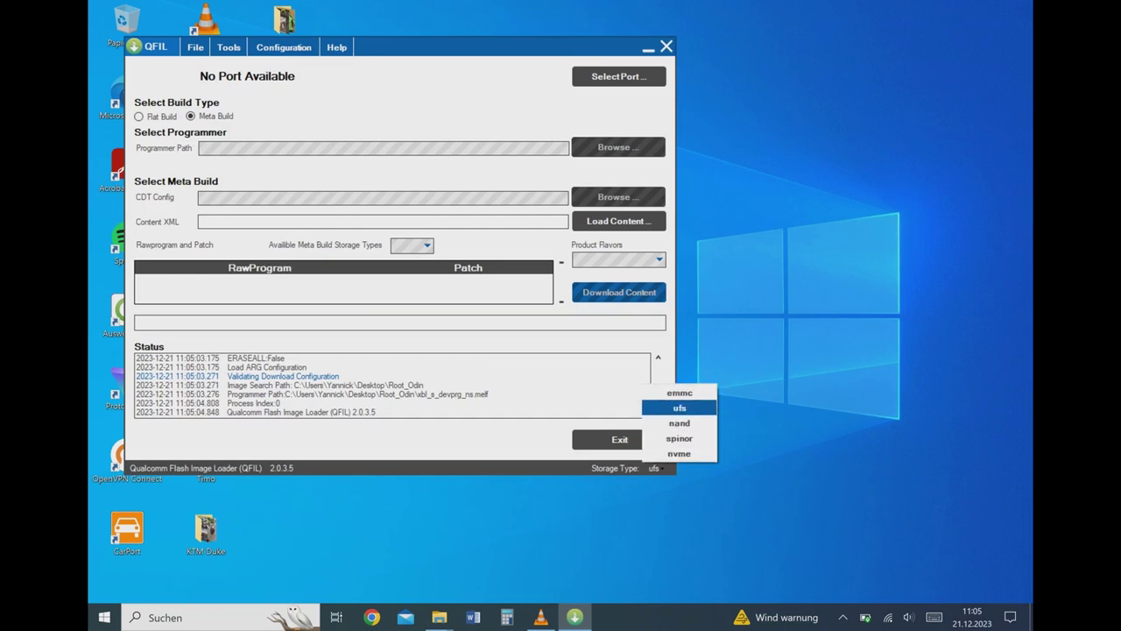
click(678, 407)
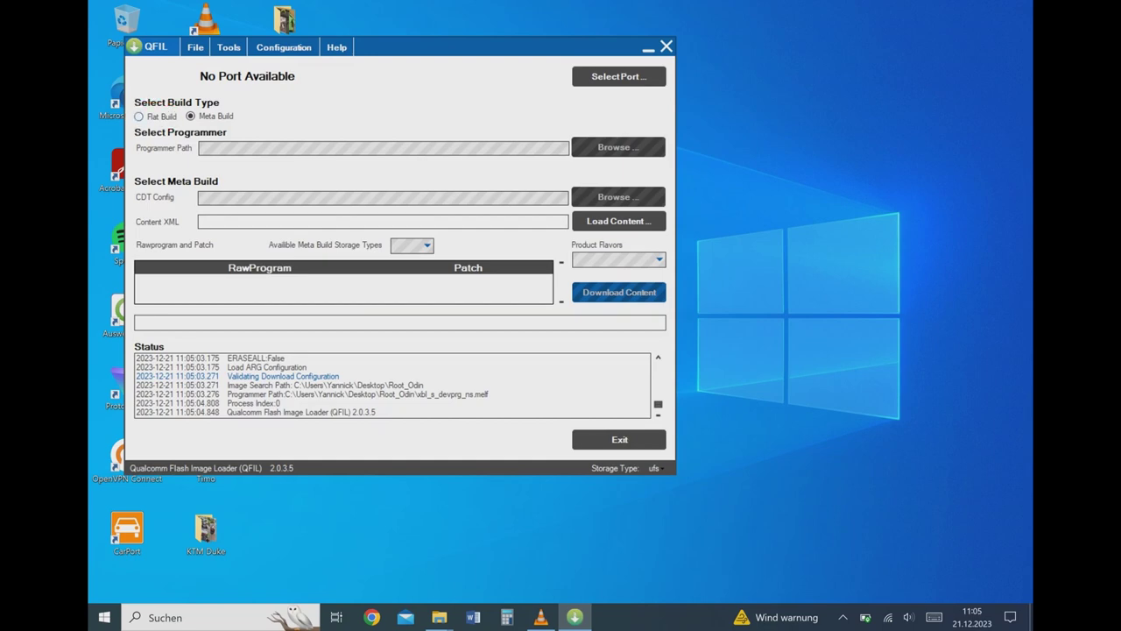
click(138, 116)
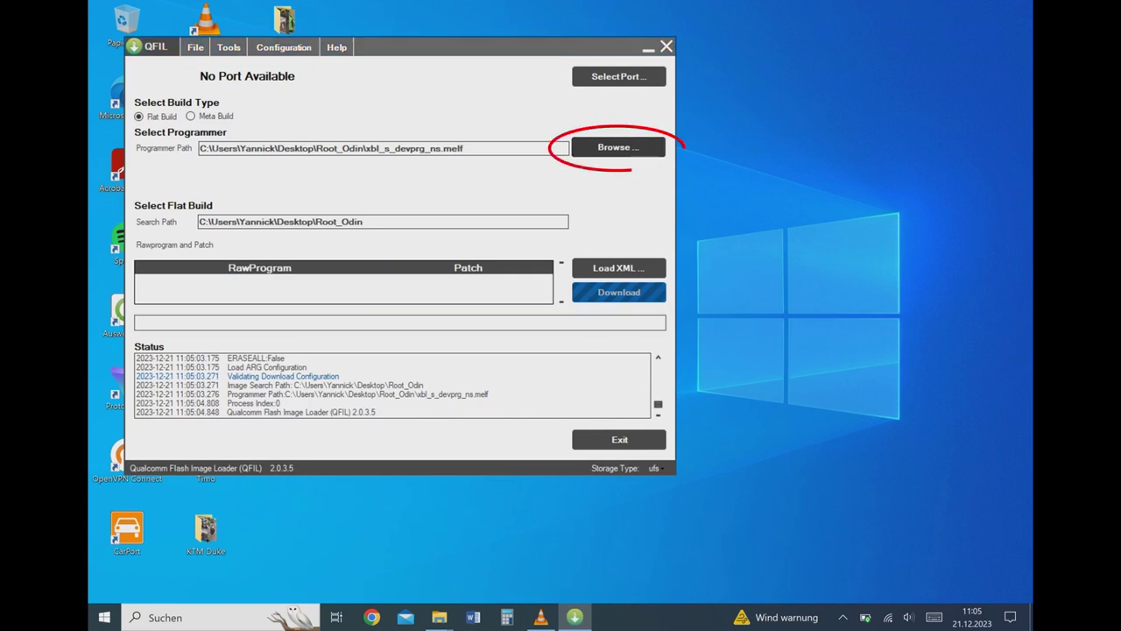
Load xbl_s_devprg_ns.melf from the Root_Odin folder as the programmer, with the file filter set to All Files.
click(618, 146)
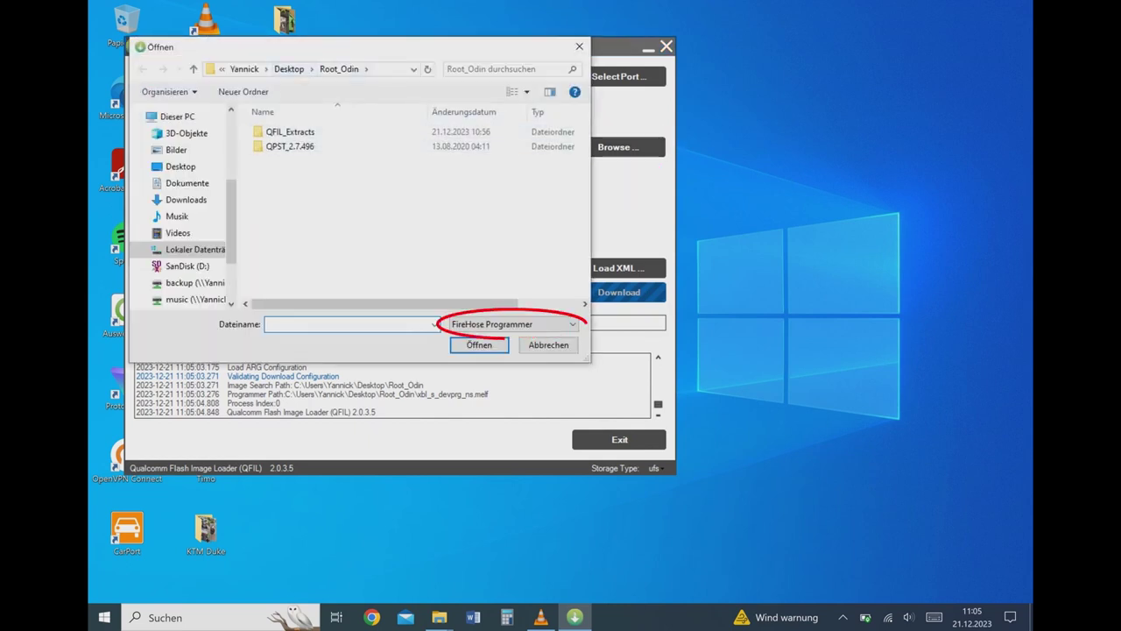
click(513, 323)
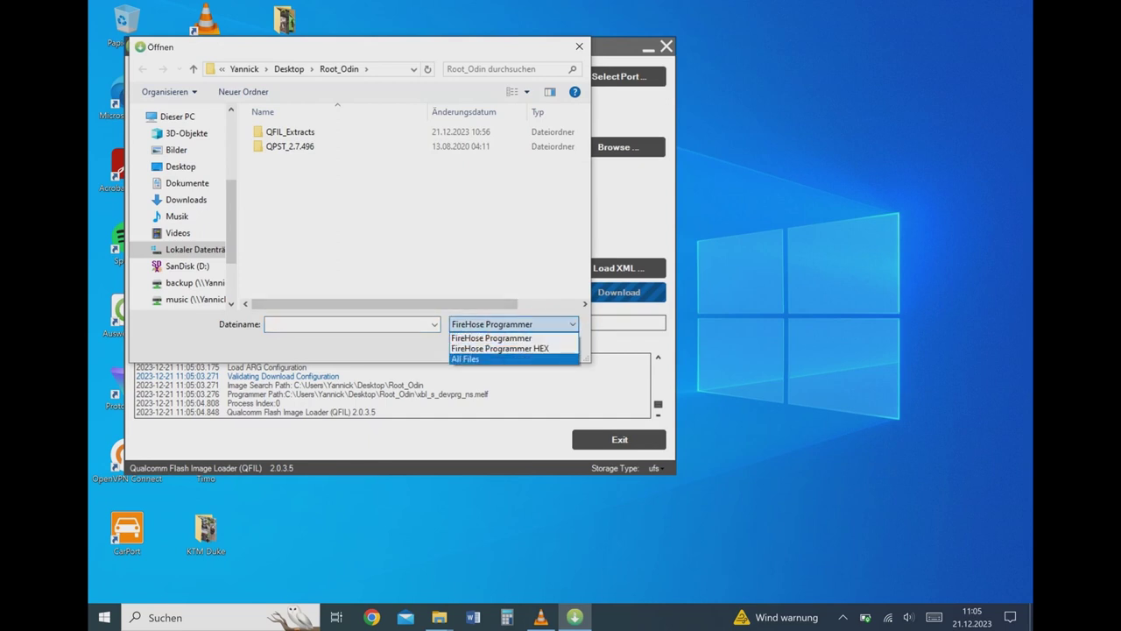
click(465, 358)
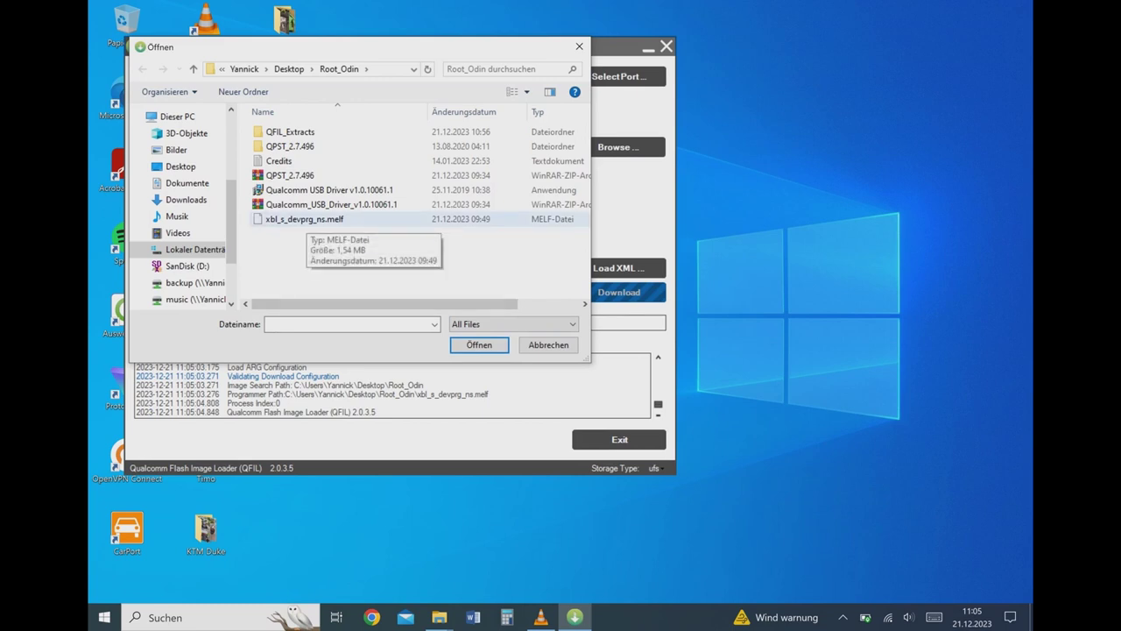
click(305, 219)
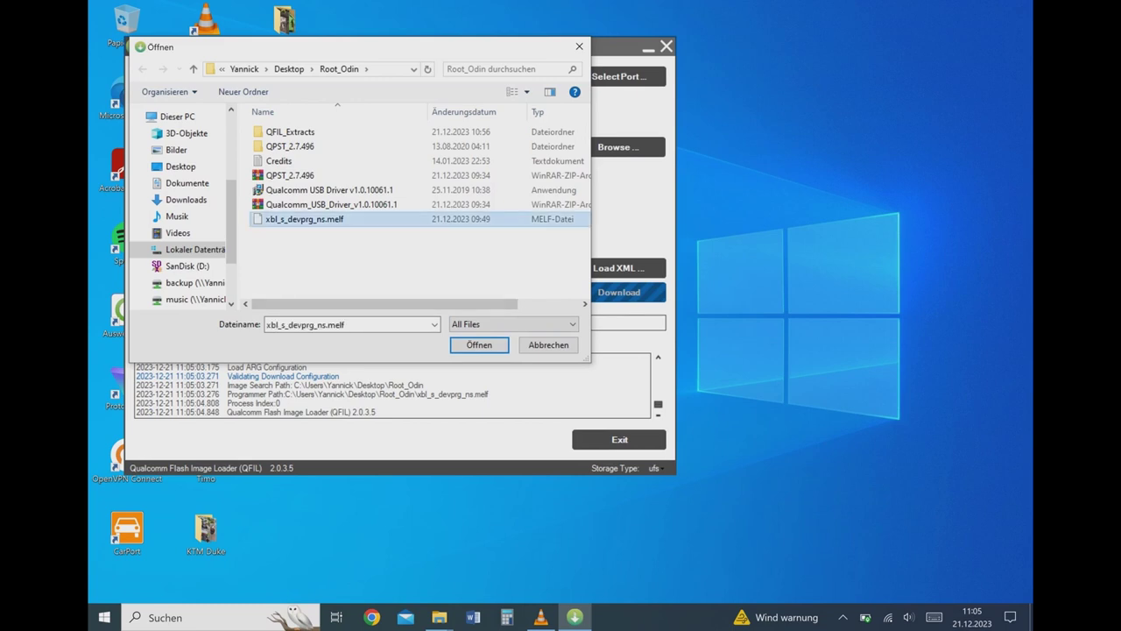
click(479, 344)
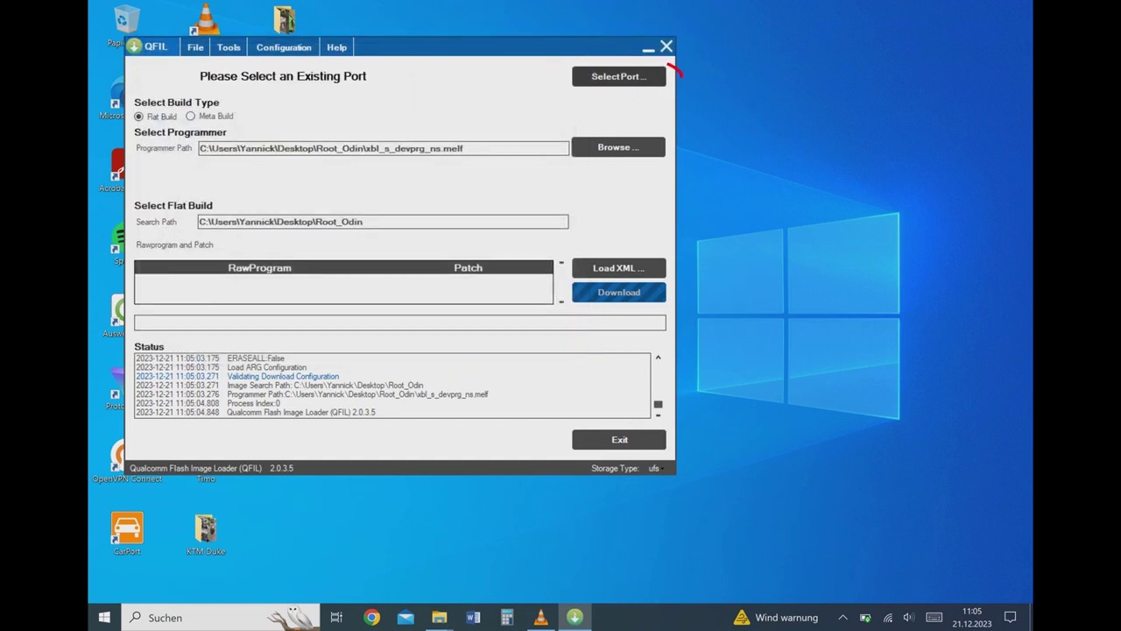
Select the Qualcomm HS-USB QDLoader 9008 (COM3) port and open the Partition Manager, confirming the chosen programmer.
click(619, 77)
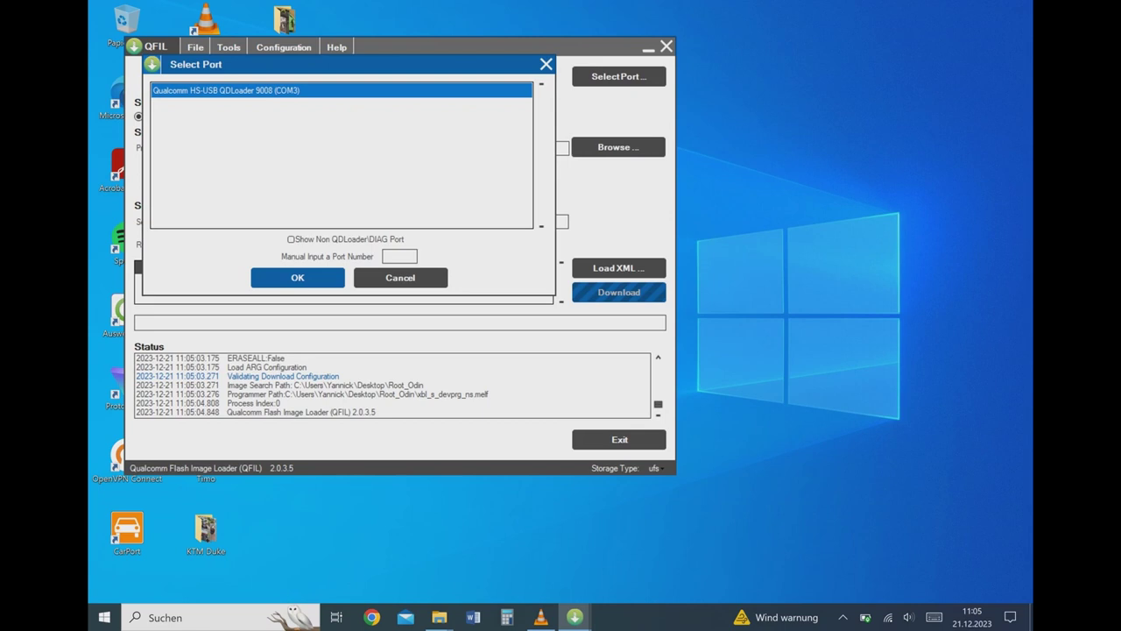
click(297, 277)
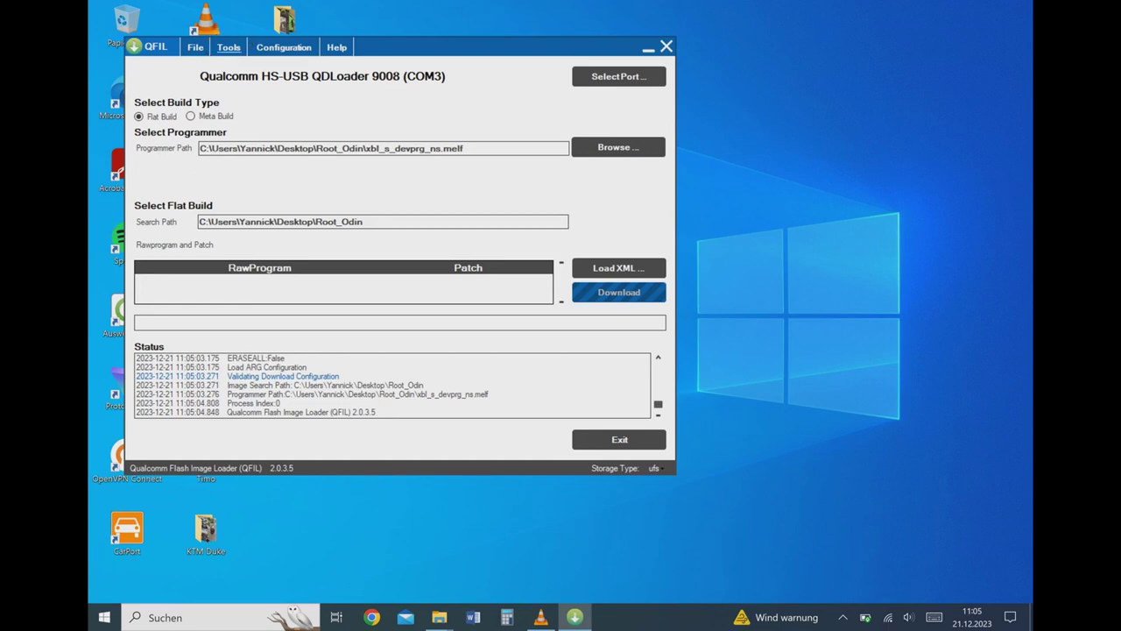
click(228, 48)
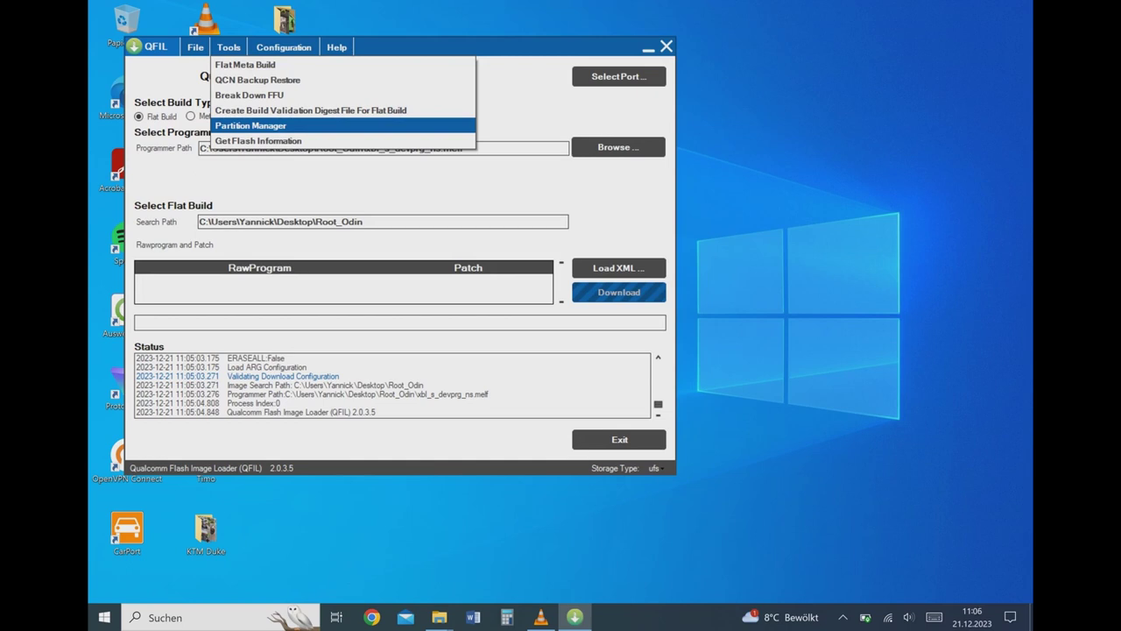
click(251, 125)
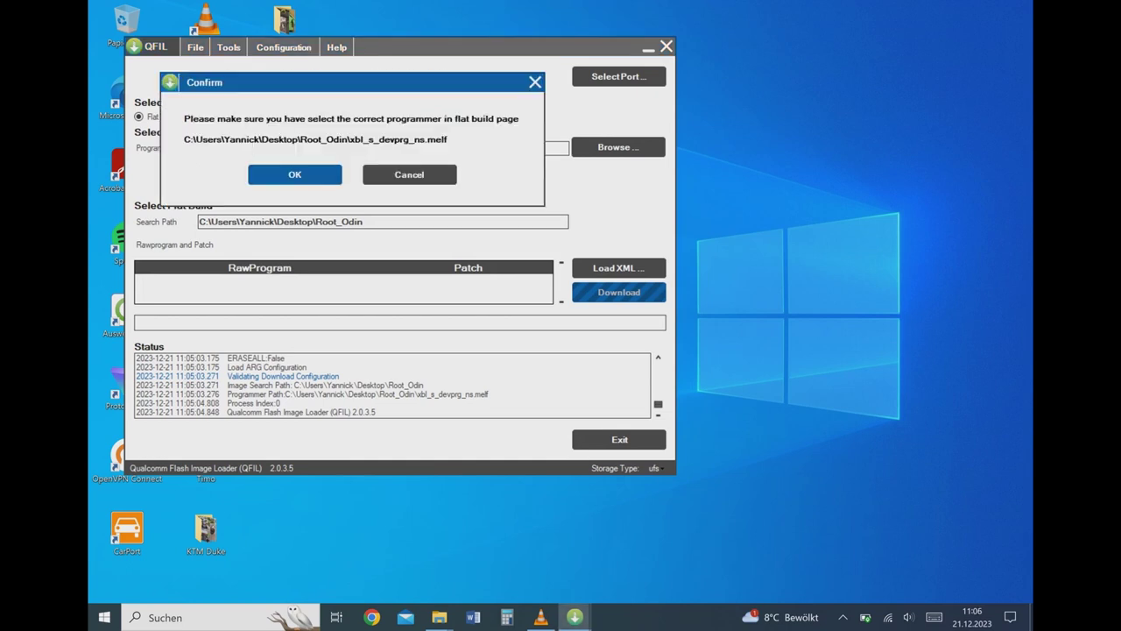
click(294, 175)
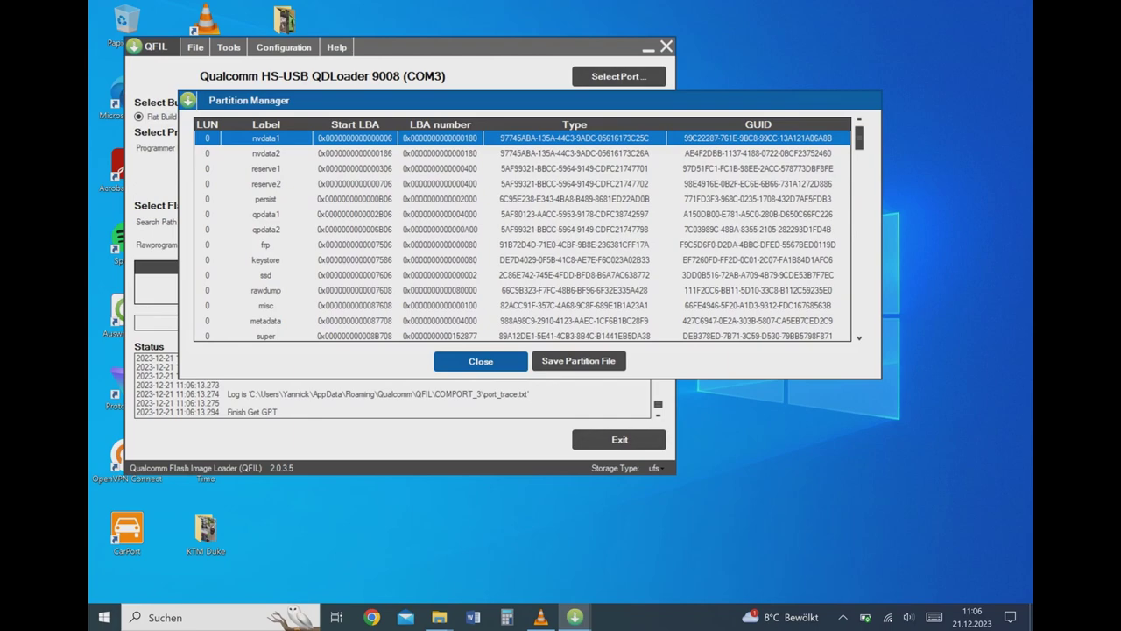
Read out the partition data of init_boot_a with the Raw Data Manager and close that manager.
scroll(522, 233, down, 15)
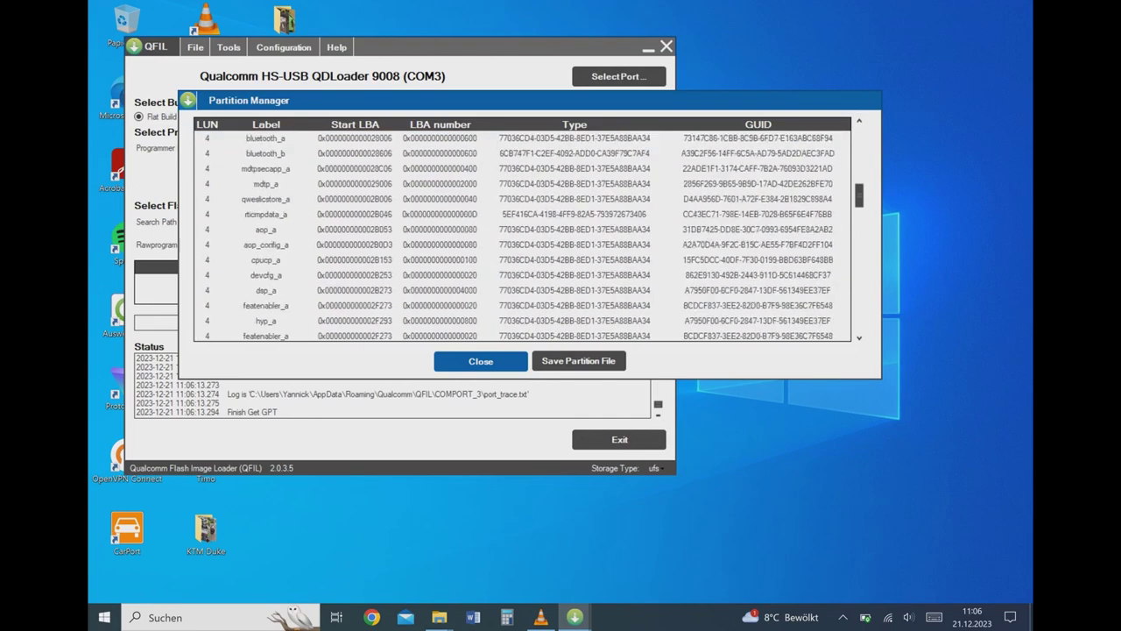
scroll(522, 233, down, 10)
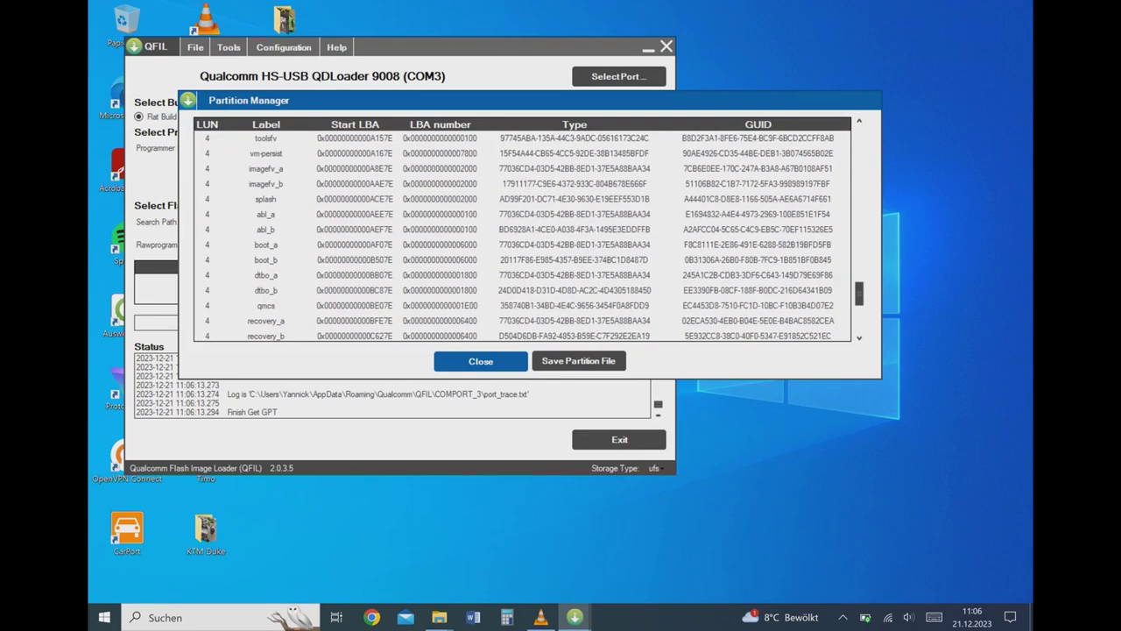
scroll(522, 236, down, 5)
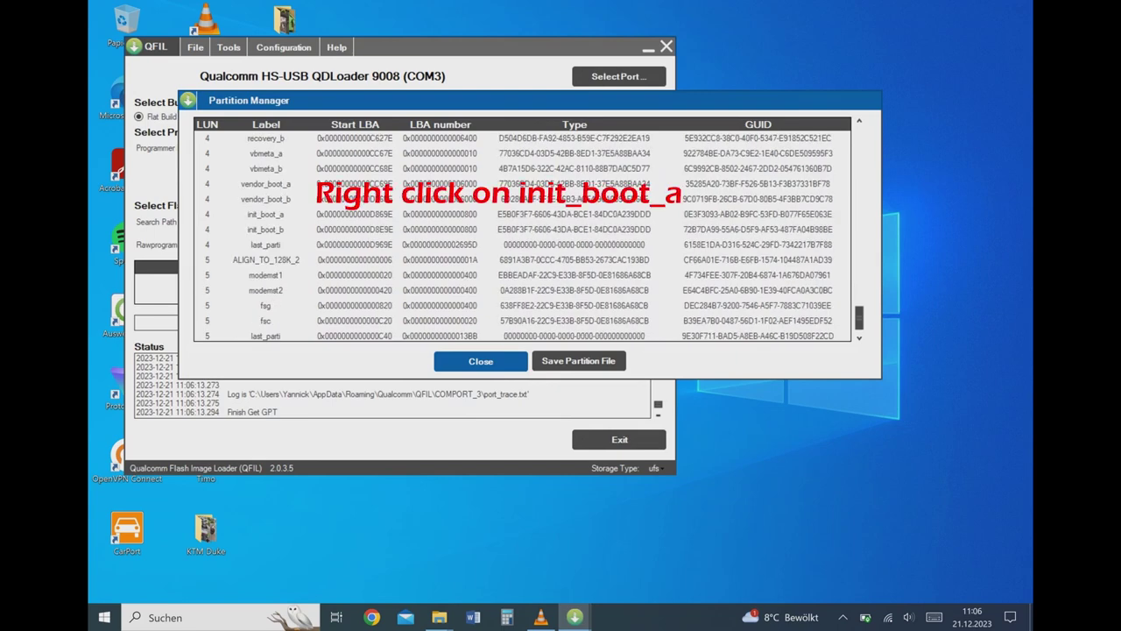
click(265, 213)
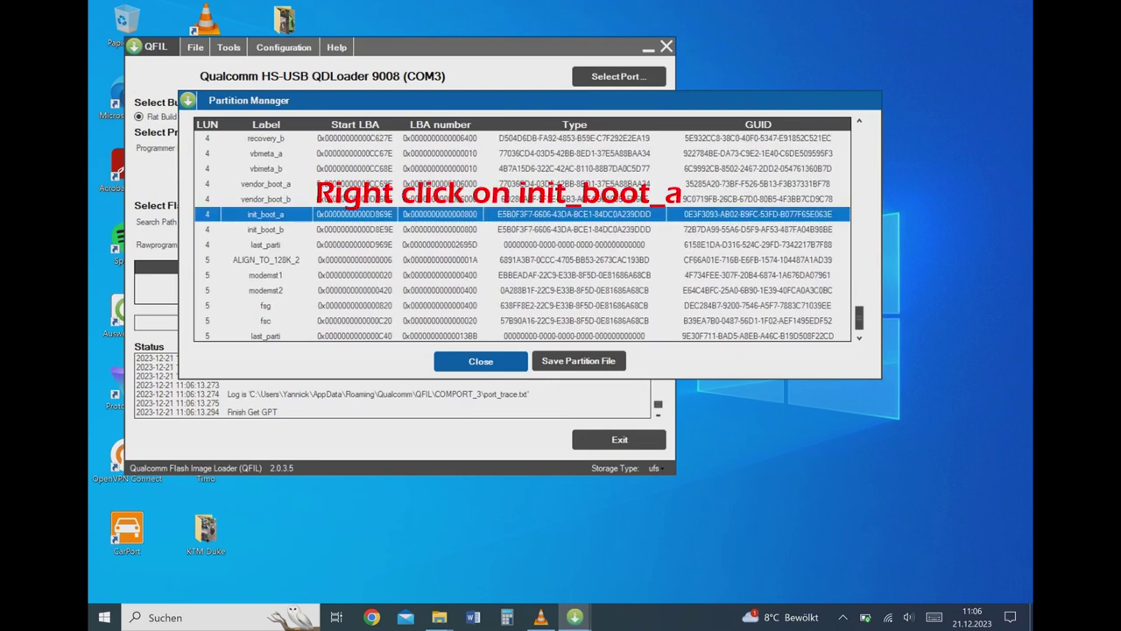
right_click(296, 220)
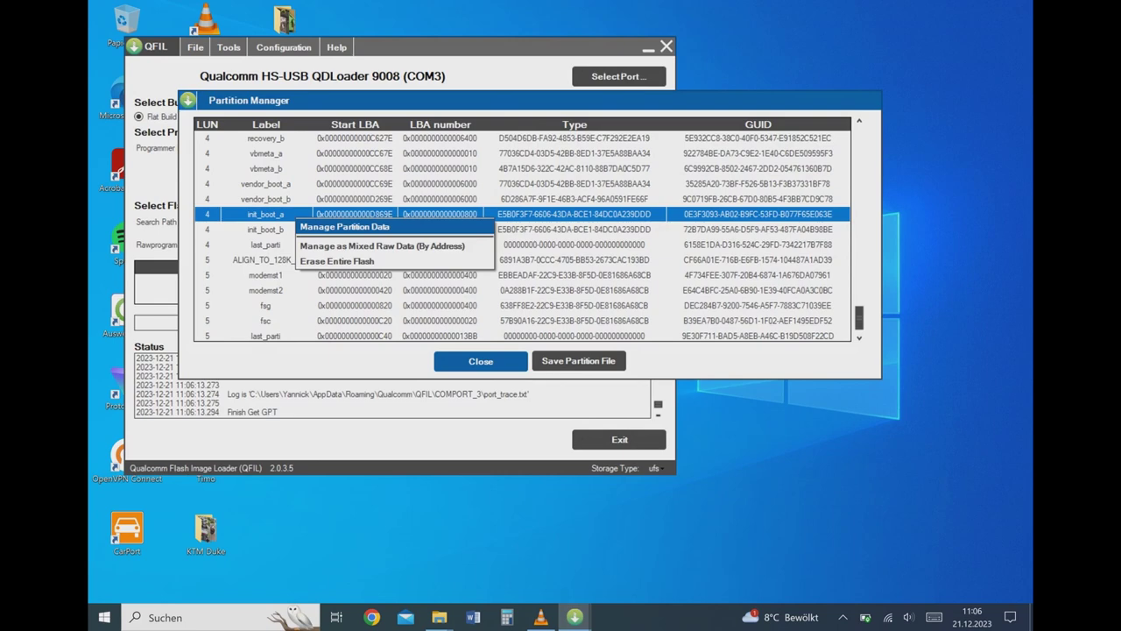
click(344, 225)
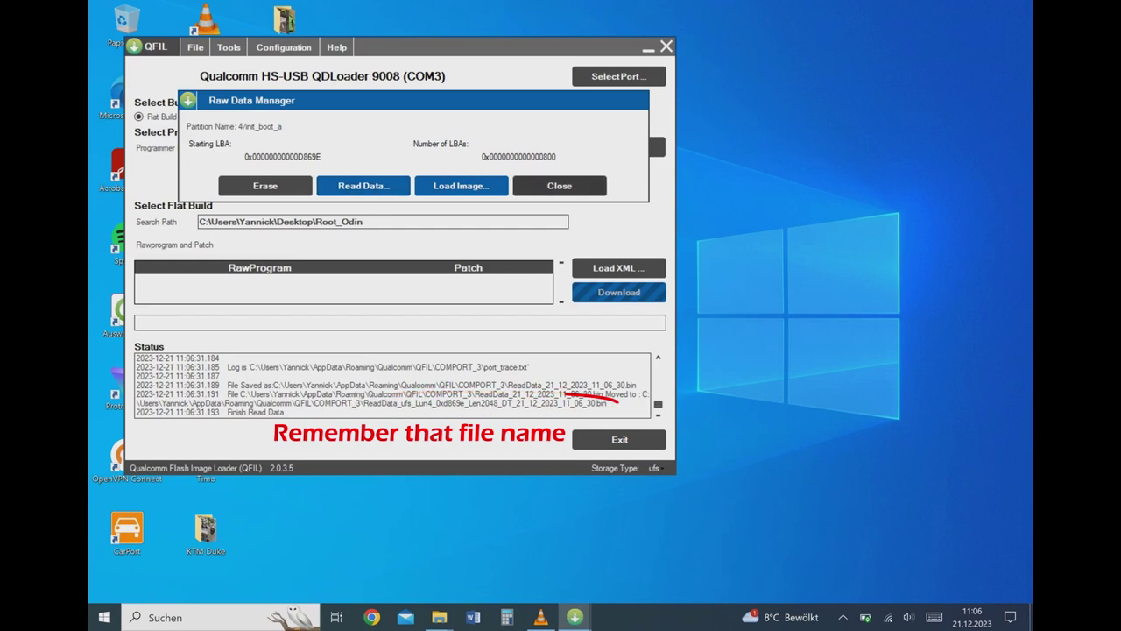
click(559, 185)
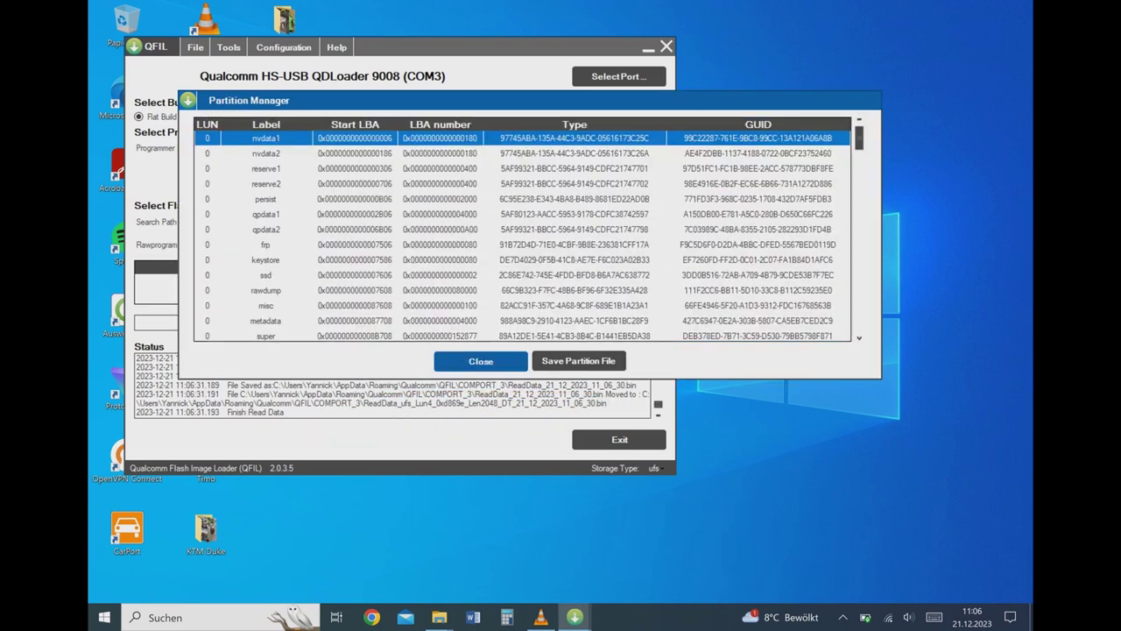
Read out the partition data of init_boot_b with the Raw Data Manager, and close the Partition Manager.
scroll(523, 233, down, 20)
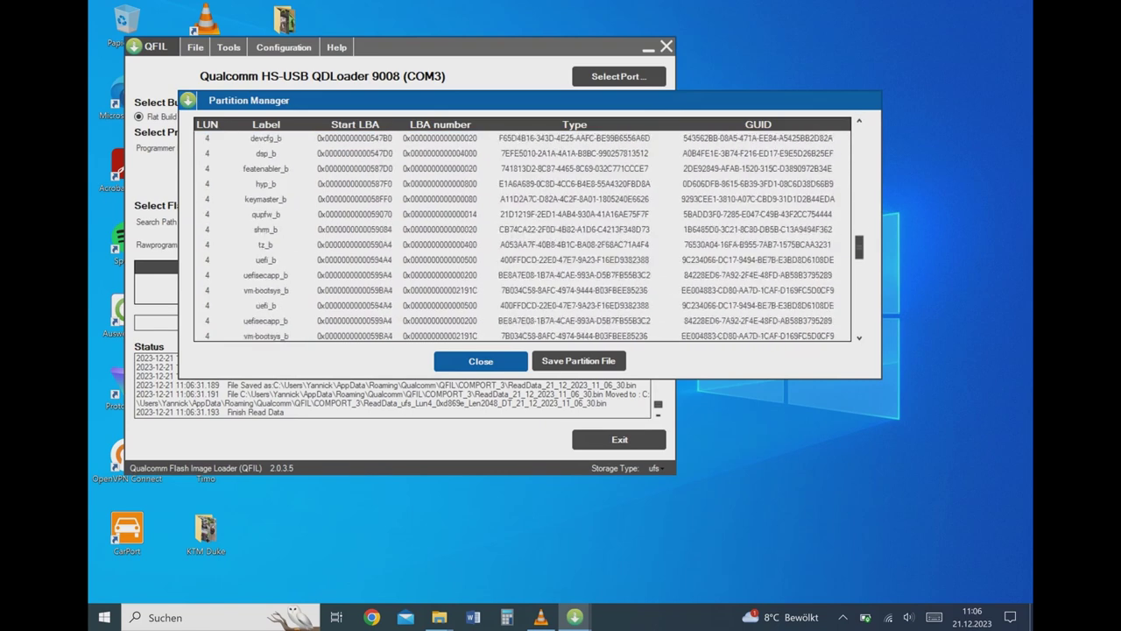
scroll(523, 236, down, 20)
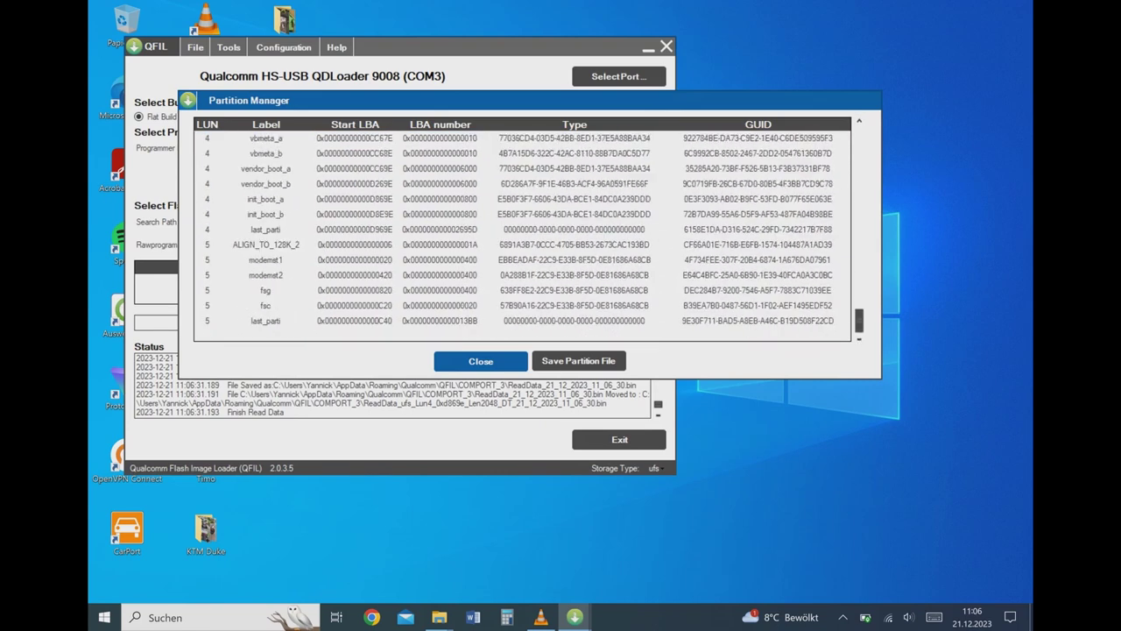
click(291, 214)
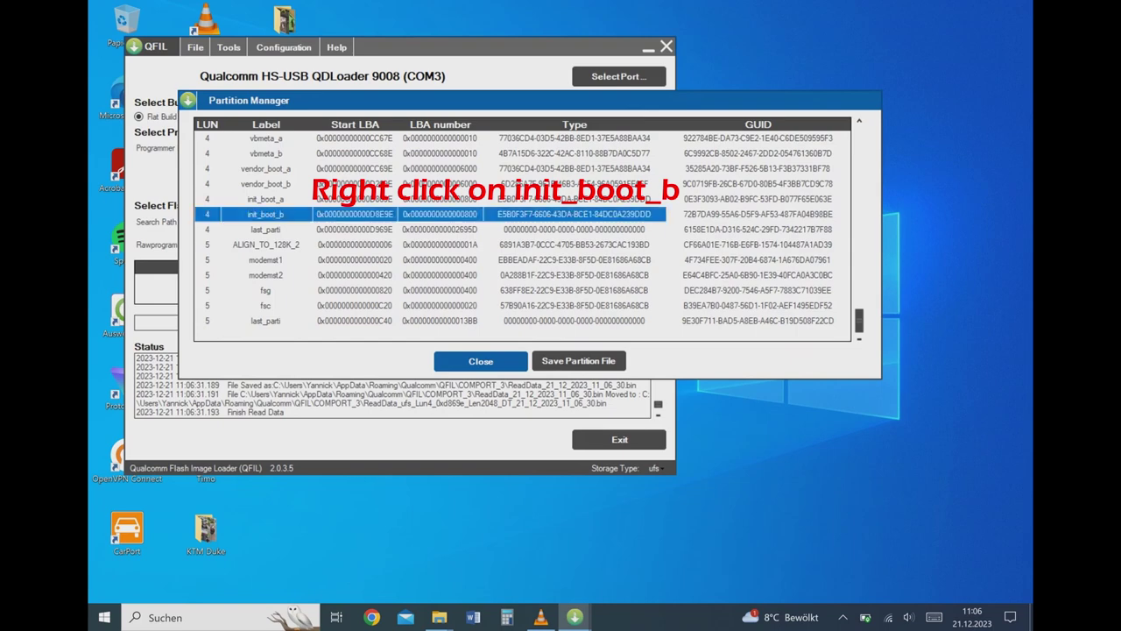
right_click(291, 214)
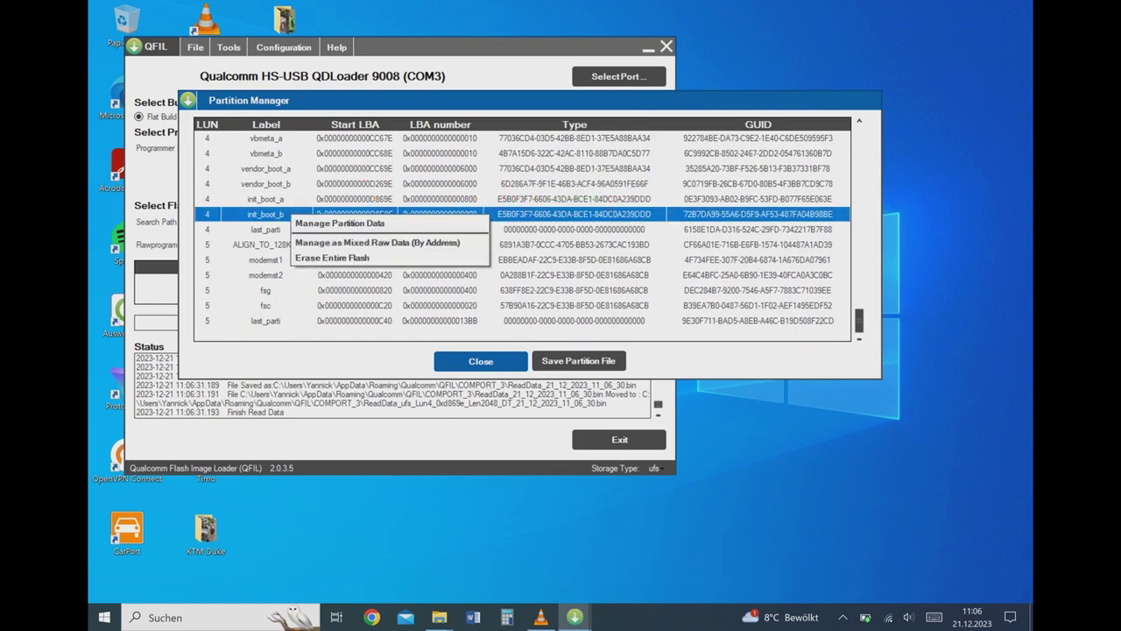
click(339, 223)
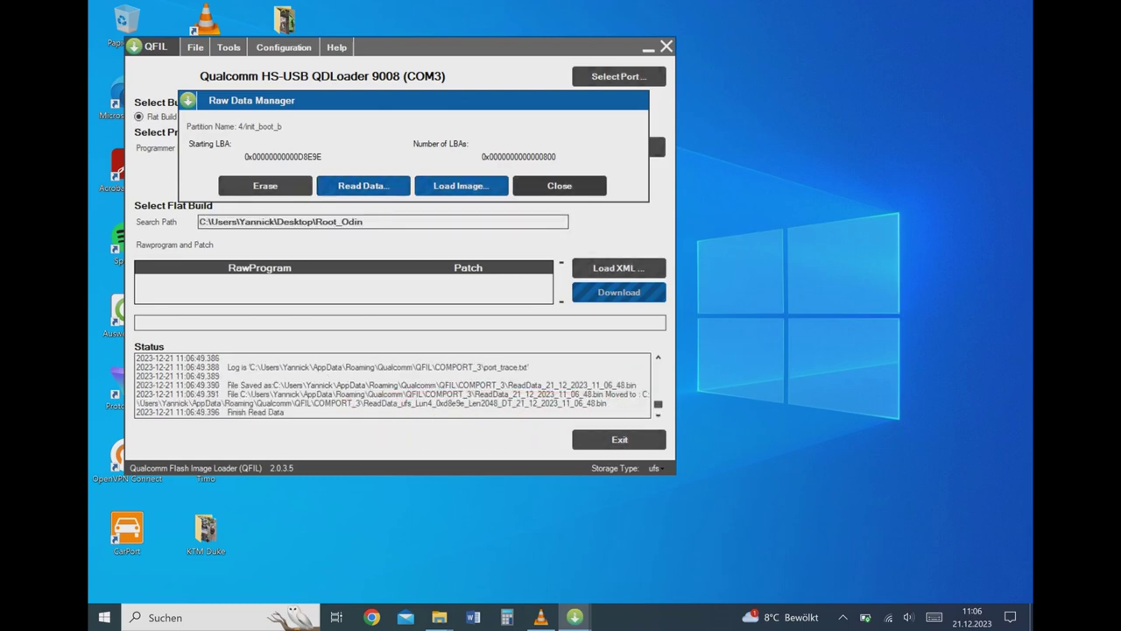
click(559, 185)
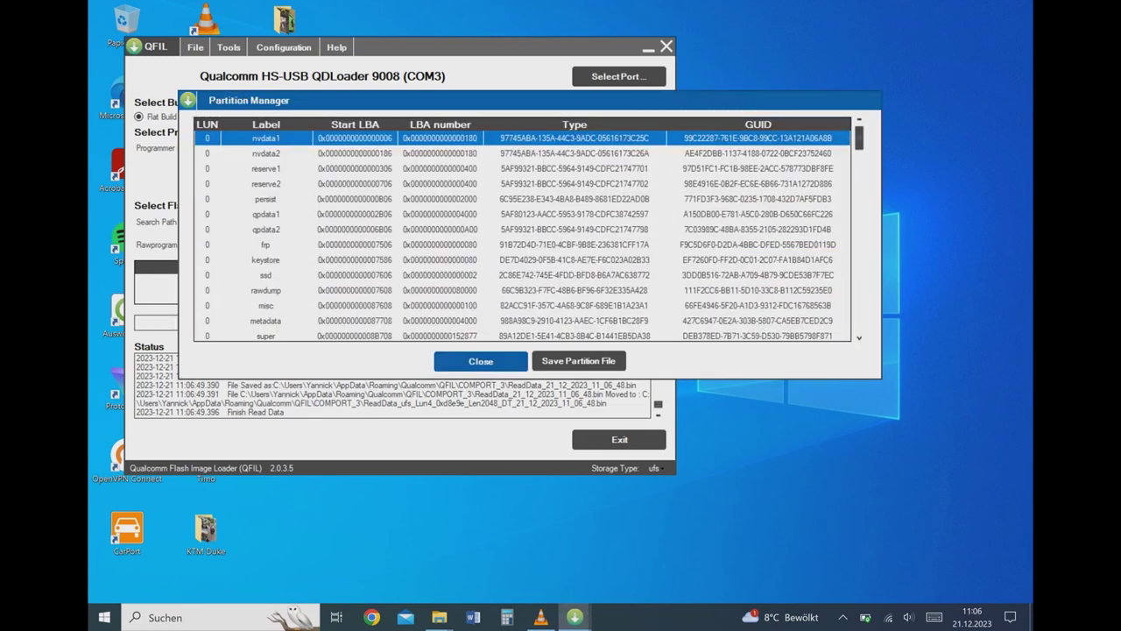
click(480, 361)
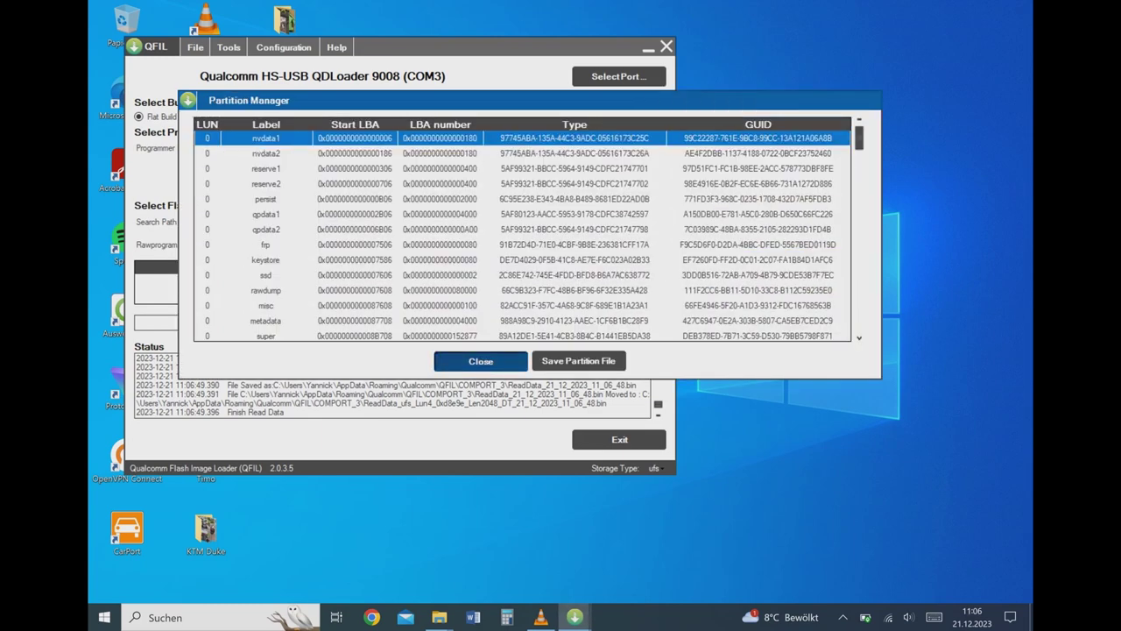
click(480, 361)
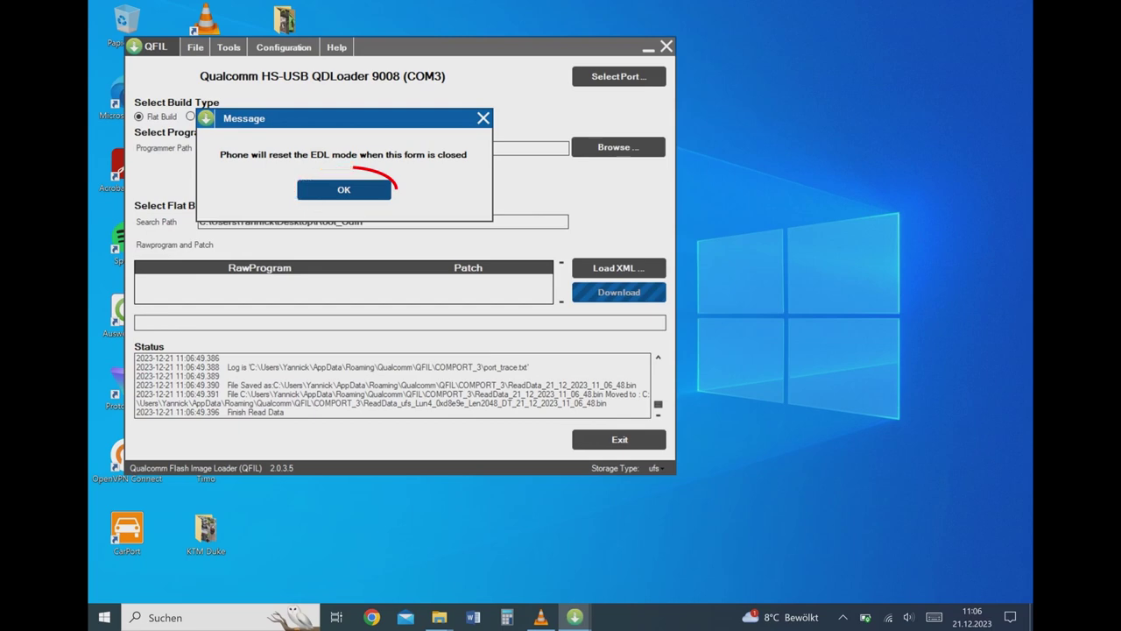
Acknowledge the EDL reset message, close QFIL and confirm exiting despite the ongoing process.
key(Return)
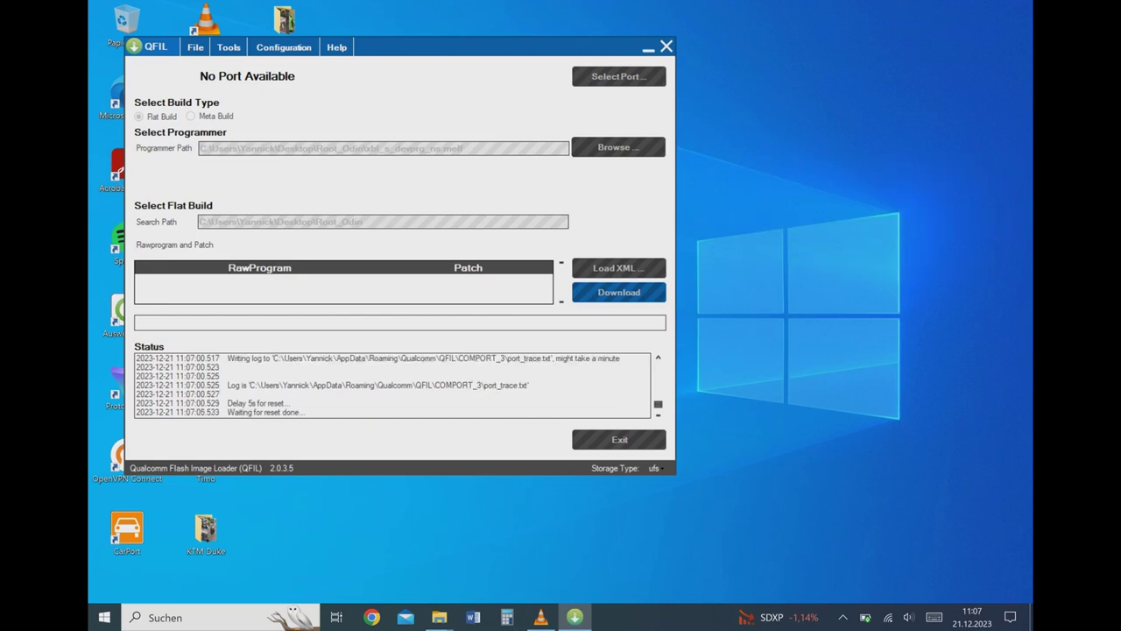
click(665, 46)
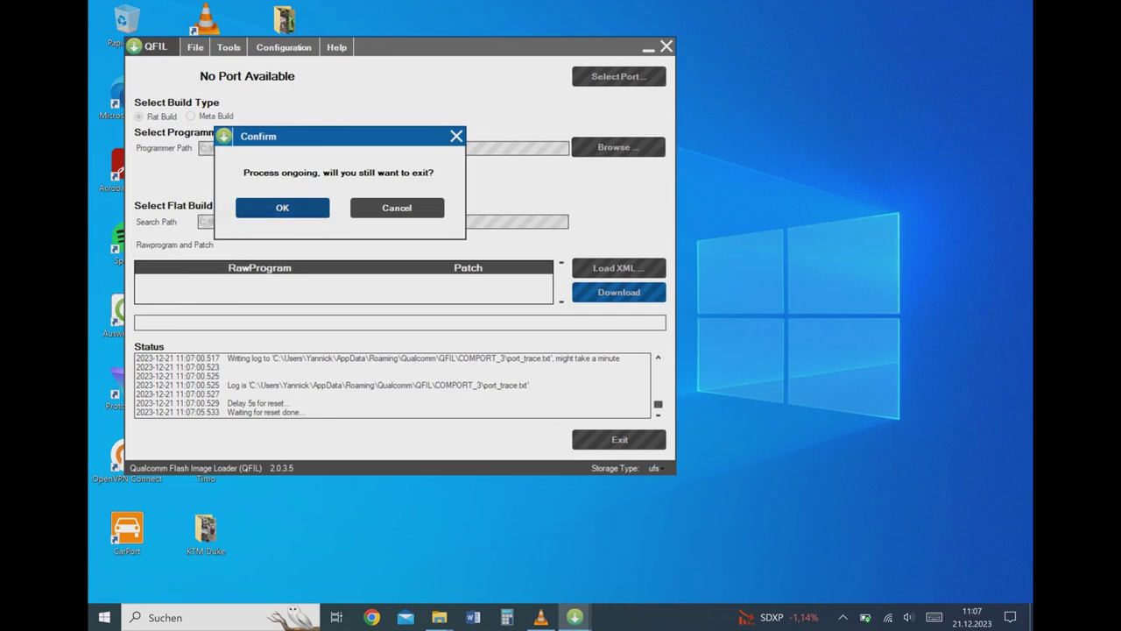
click(282, 207)
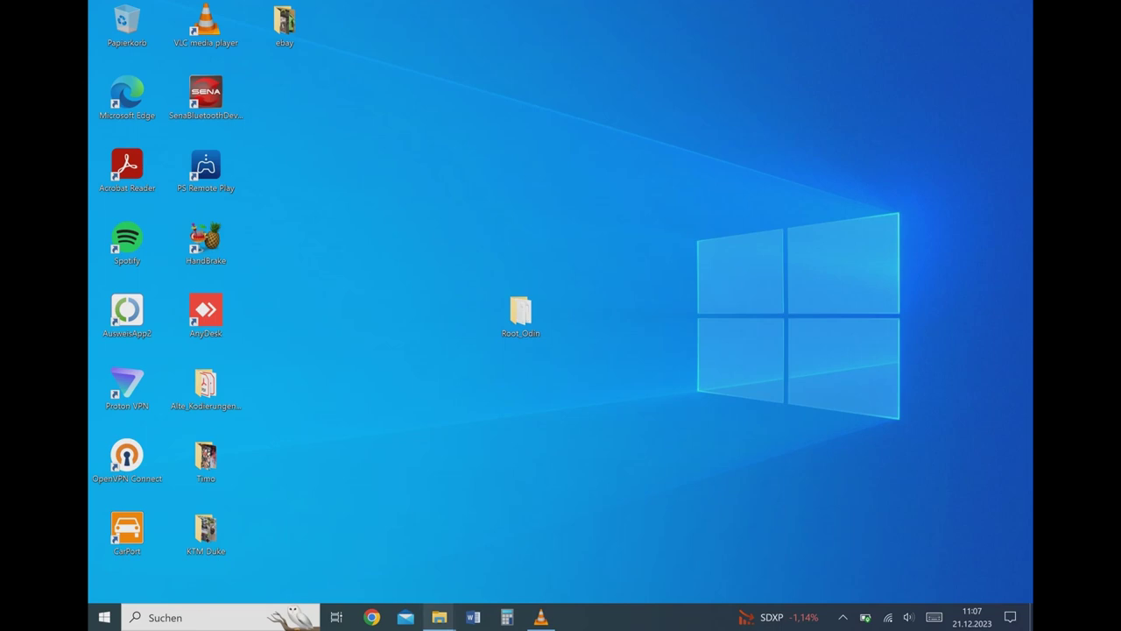
Switch to File Explorer, open the personal user folder under Benutzer on drive C: and turn on the display of hidden items.
mouse_move(439, 616)
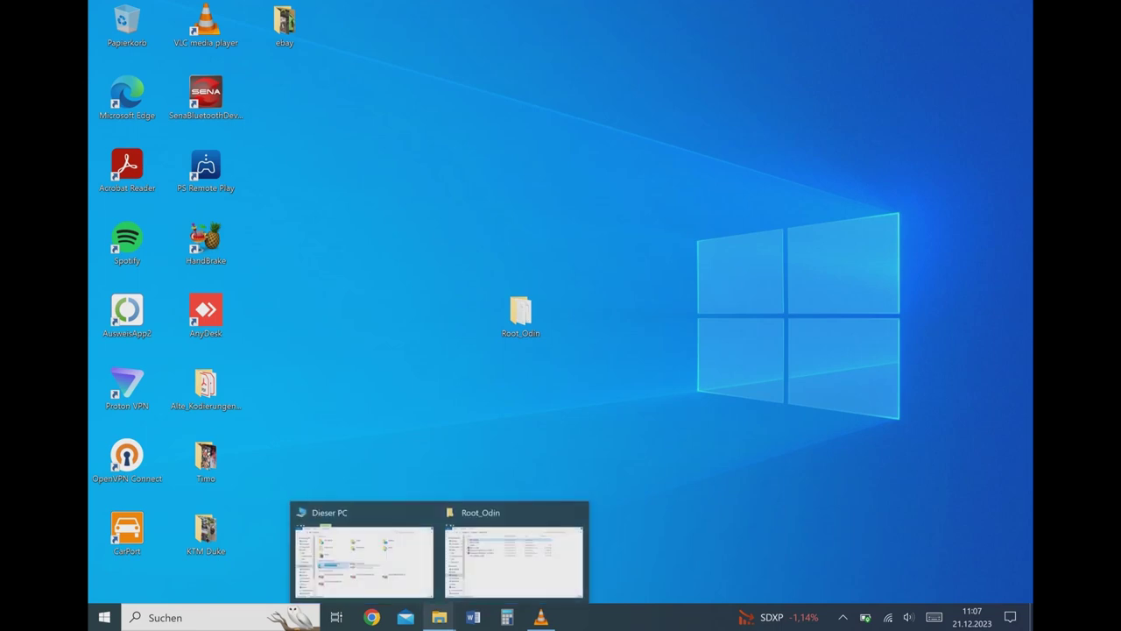
click(361, 560)
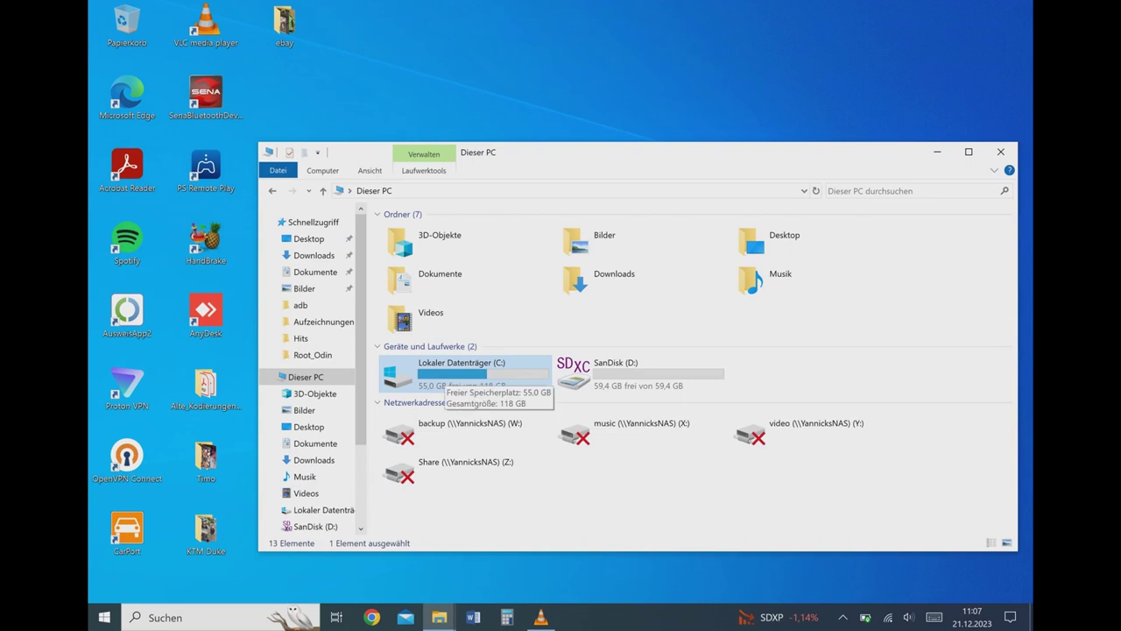
double_click(455, 372)
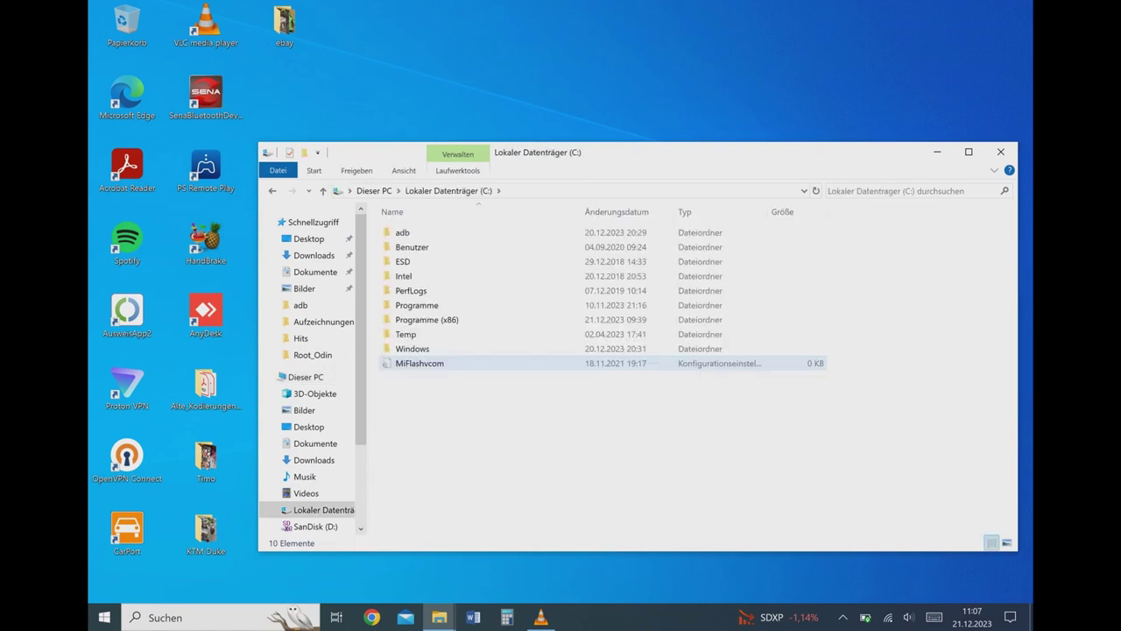
double_click(411, 247)
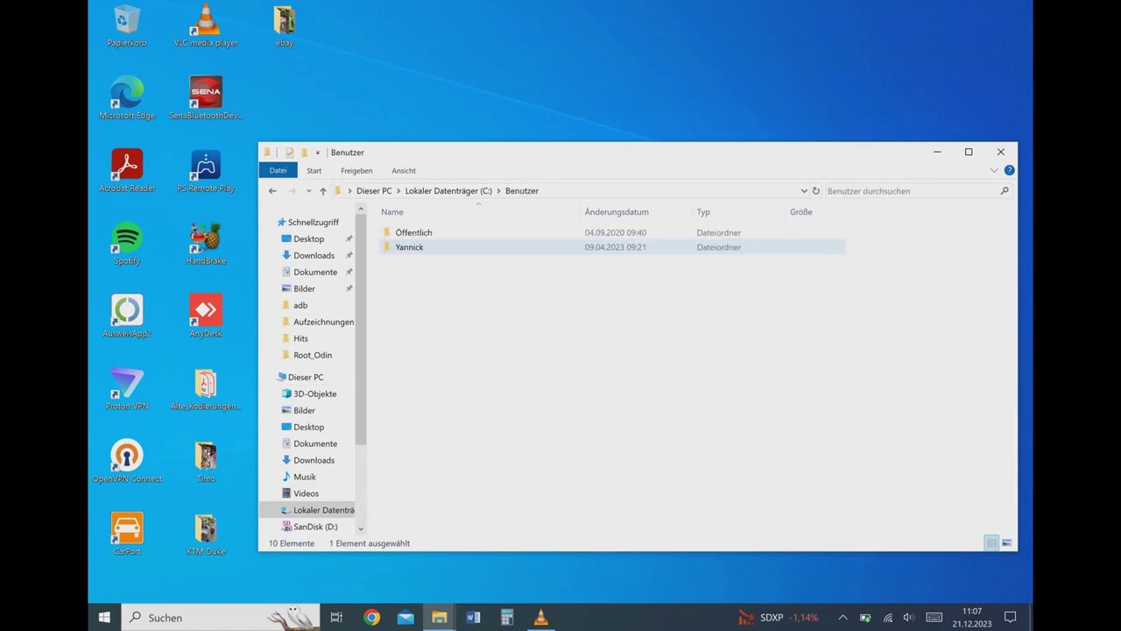
click(411, 247)
double_click(409, 247)
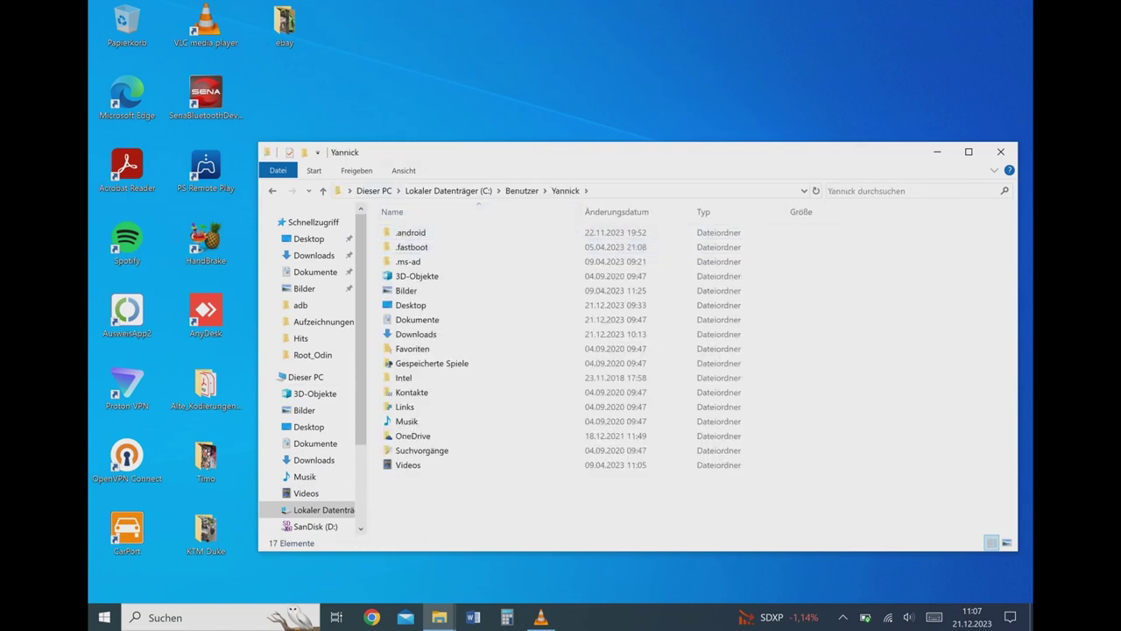
click(402, 170)
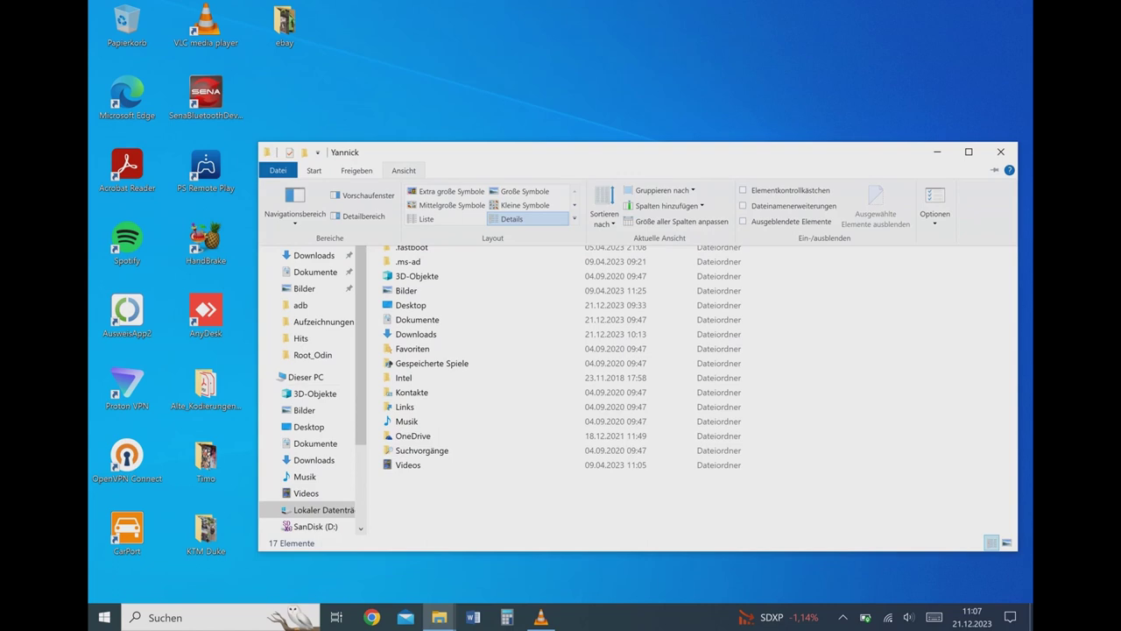
click(743, 220)
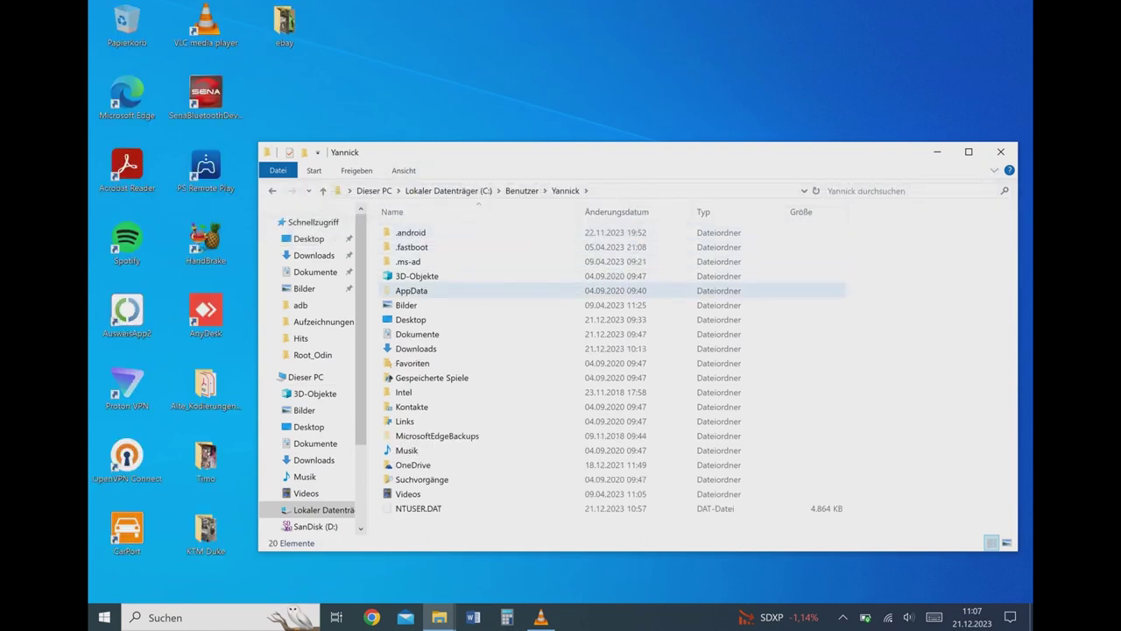
Open the AppData\Roaming\Qualcomm\QFIL\COMPORT_3 folder within the user folder.
double_click(410, 289)
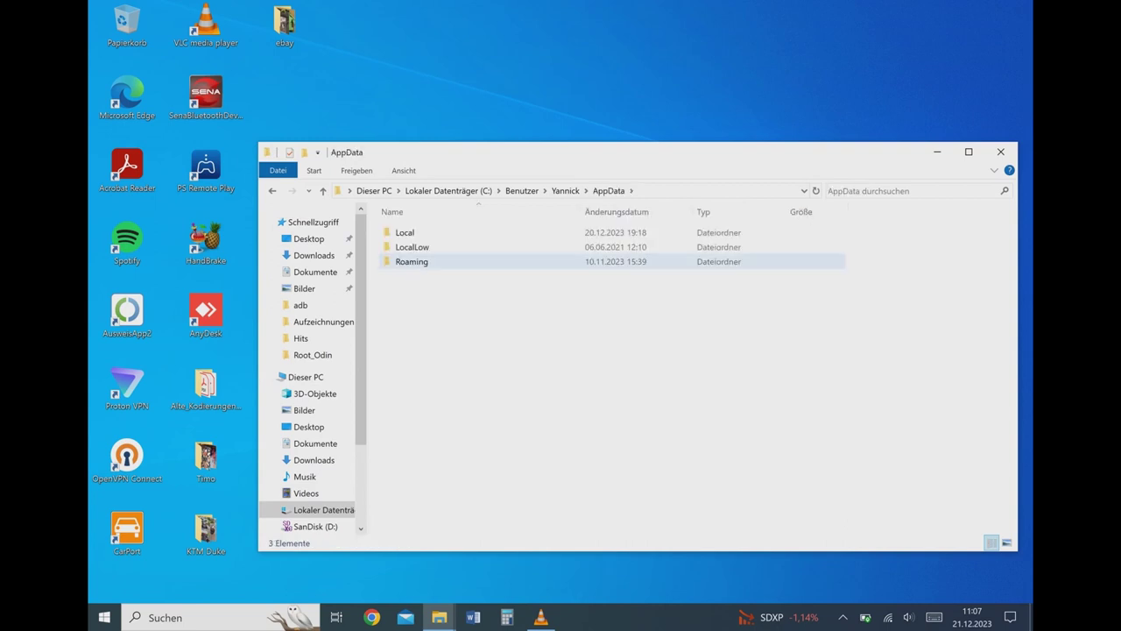
double_click(411, 261)
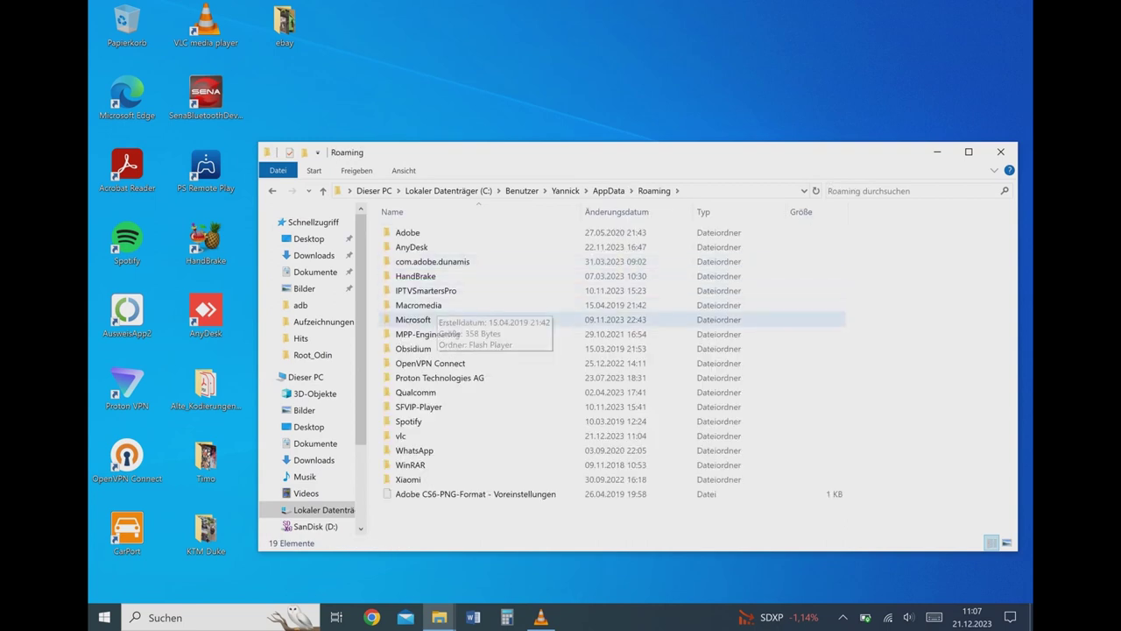
click(415, 391)
double_click(415, 392)
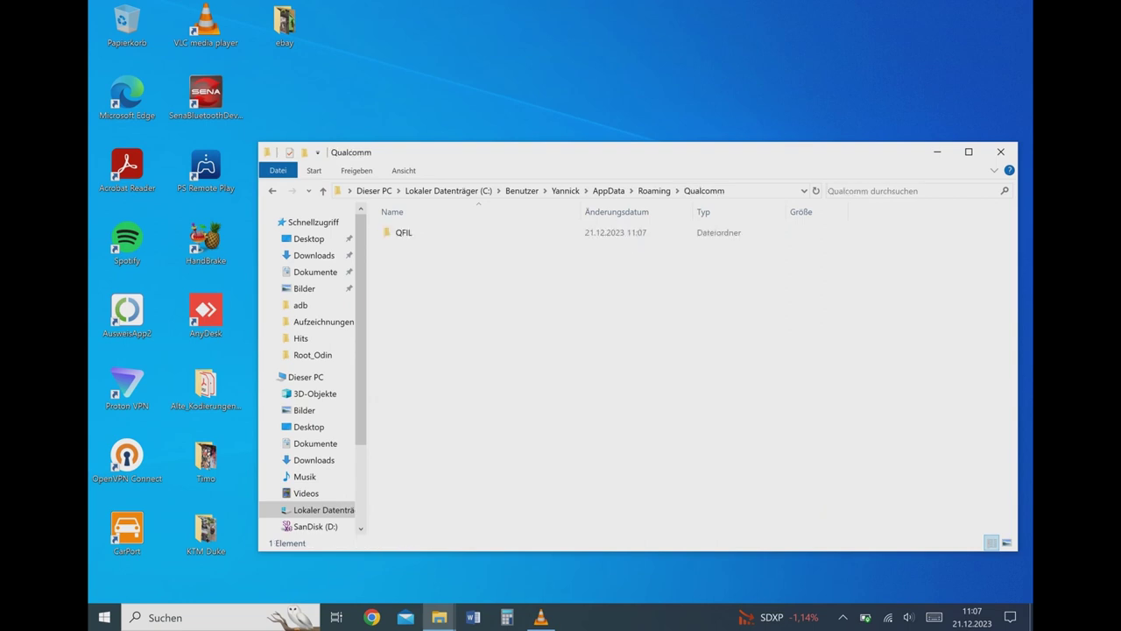
double_click(403, 233)
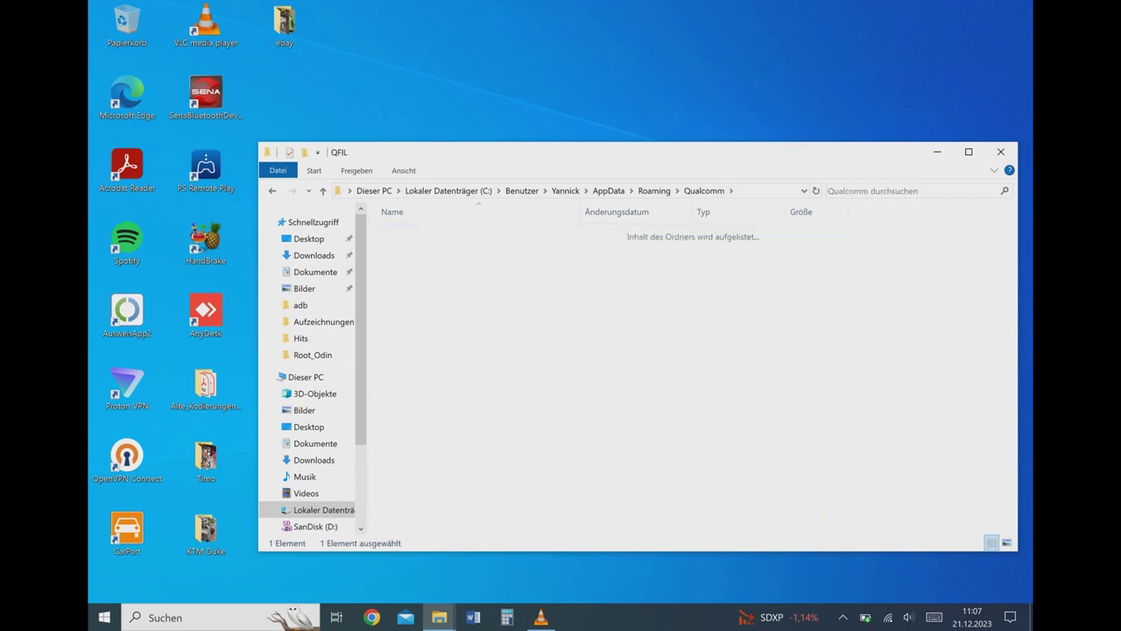
double_click(416, 247)
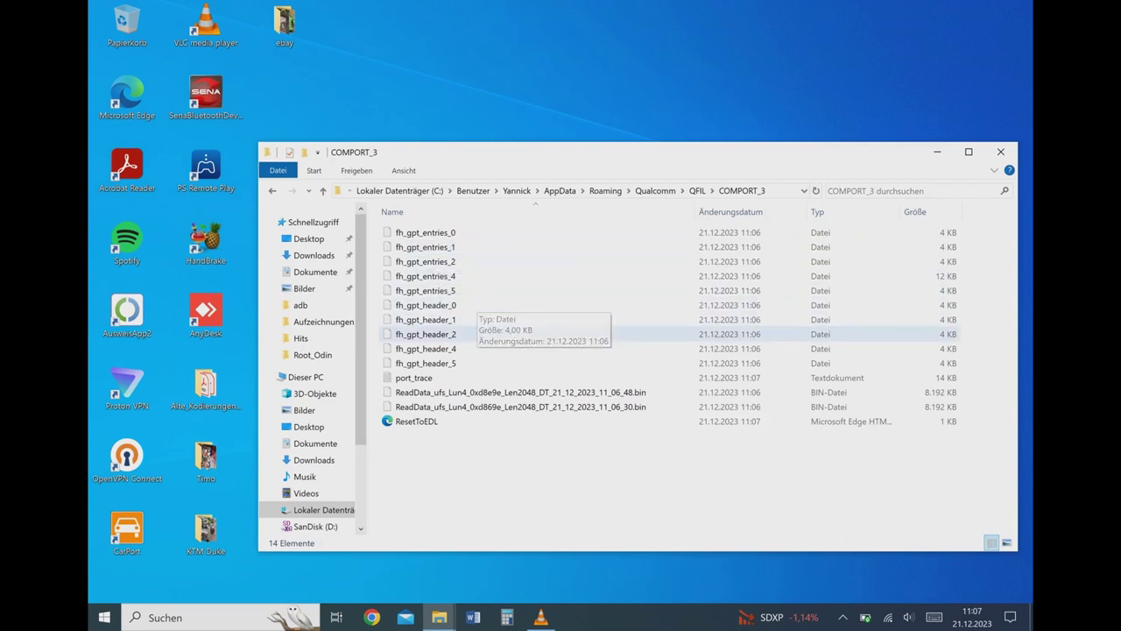
Rename the ReadData .bin file containing 0xd869e to original_init_boot_a_1.0.0.208.bin.
click(520, 406)
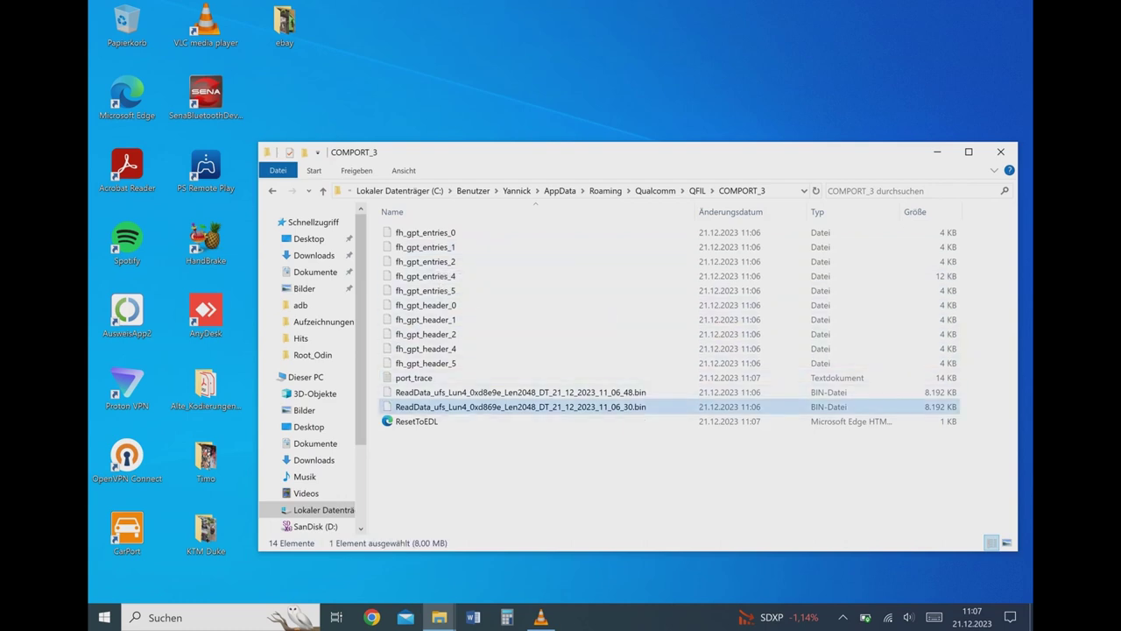
right_click(493, 406)
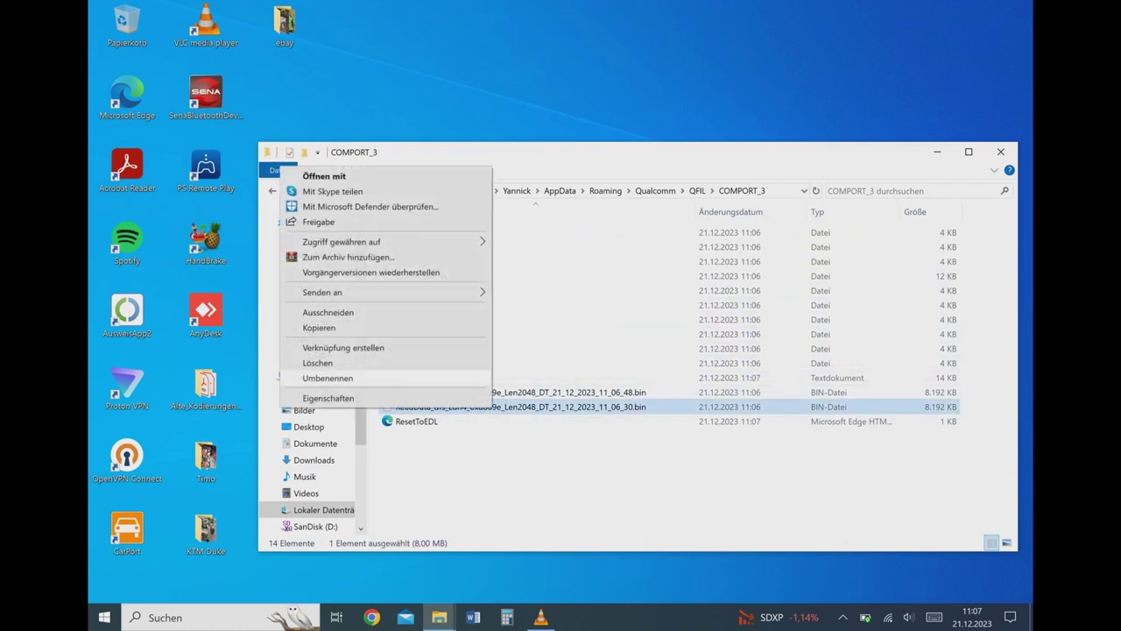
key(Return)
text(origina)
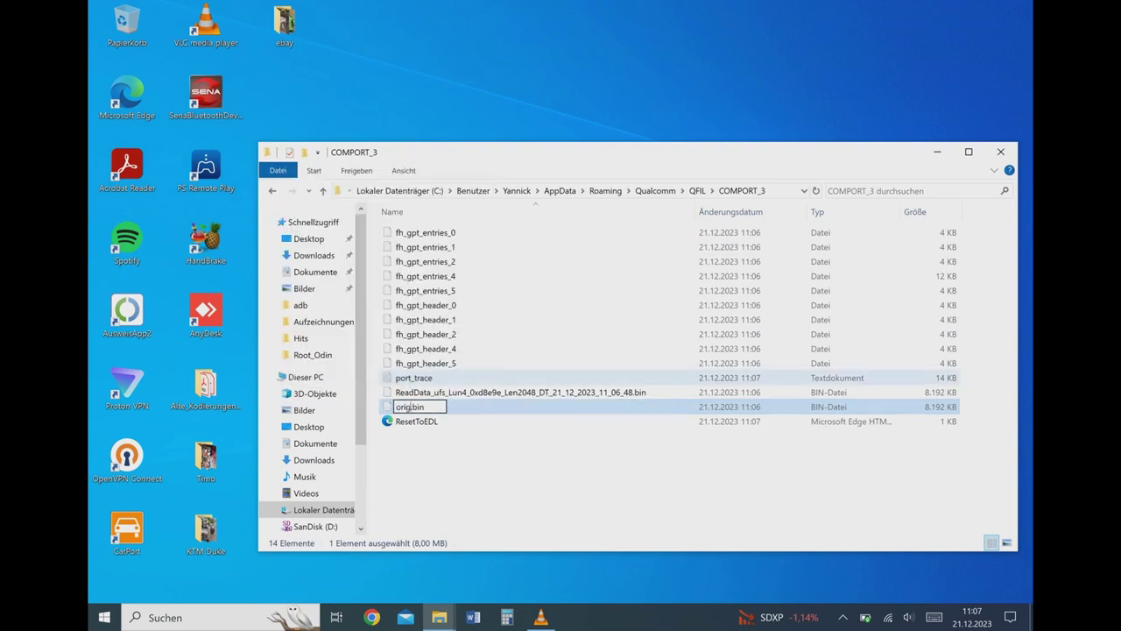
text(l_)
text(1)
text(t_boot)
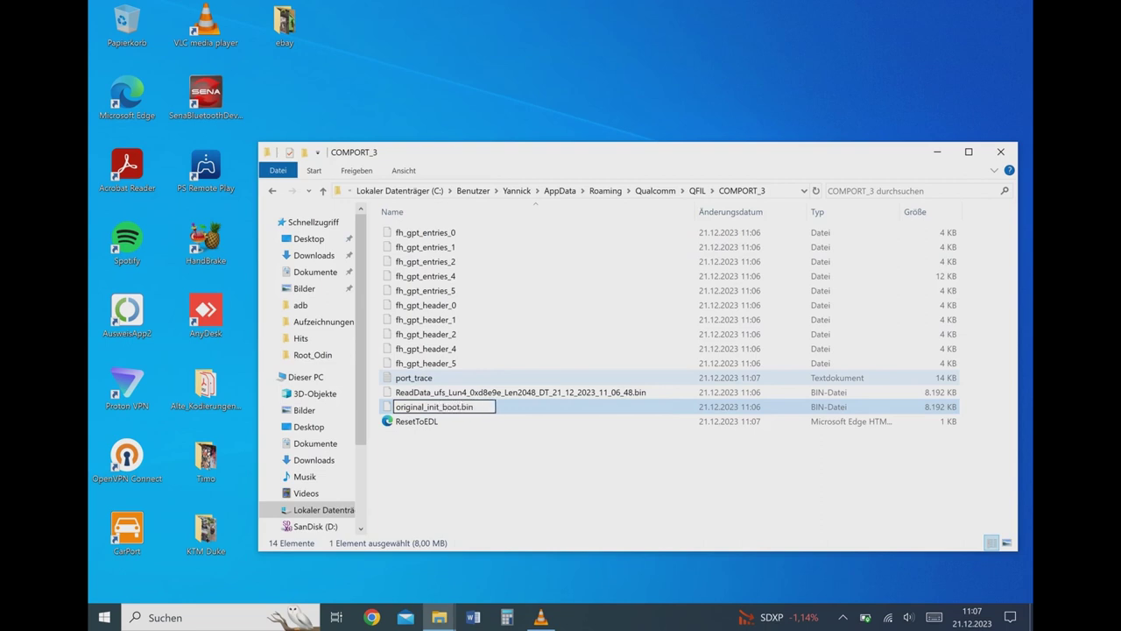
text(_a_1.0.0.208)
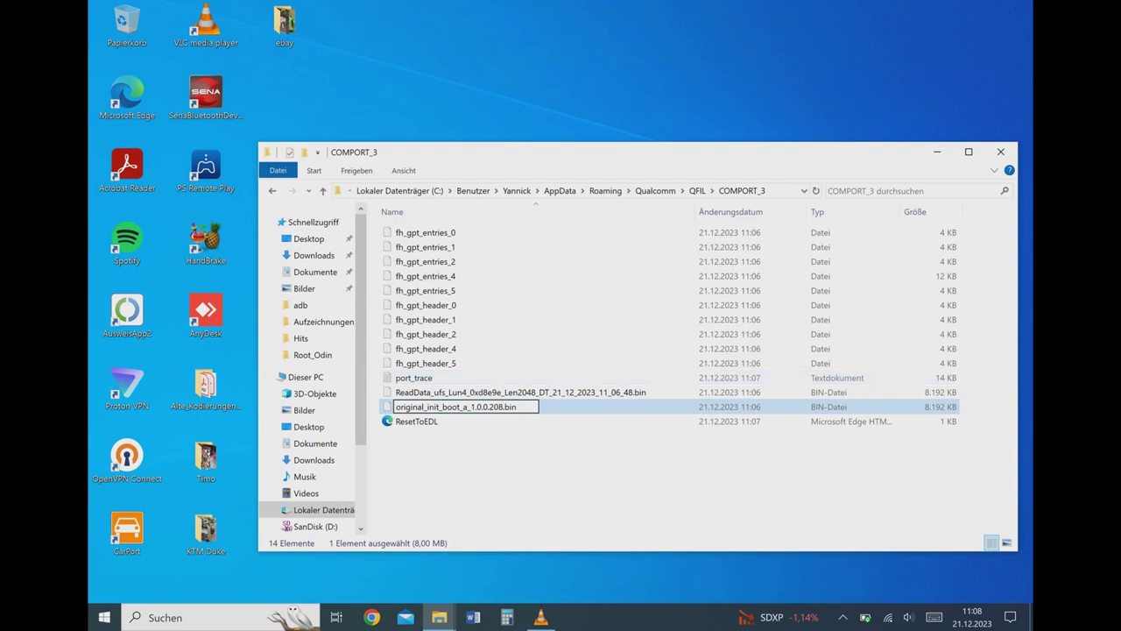
key(Return)
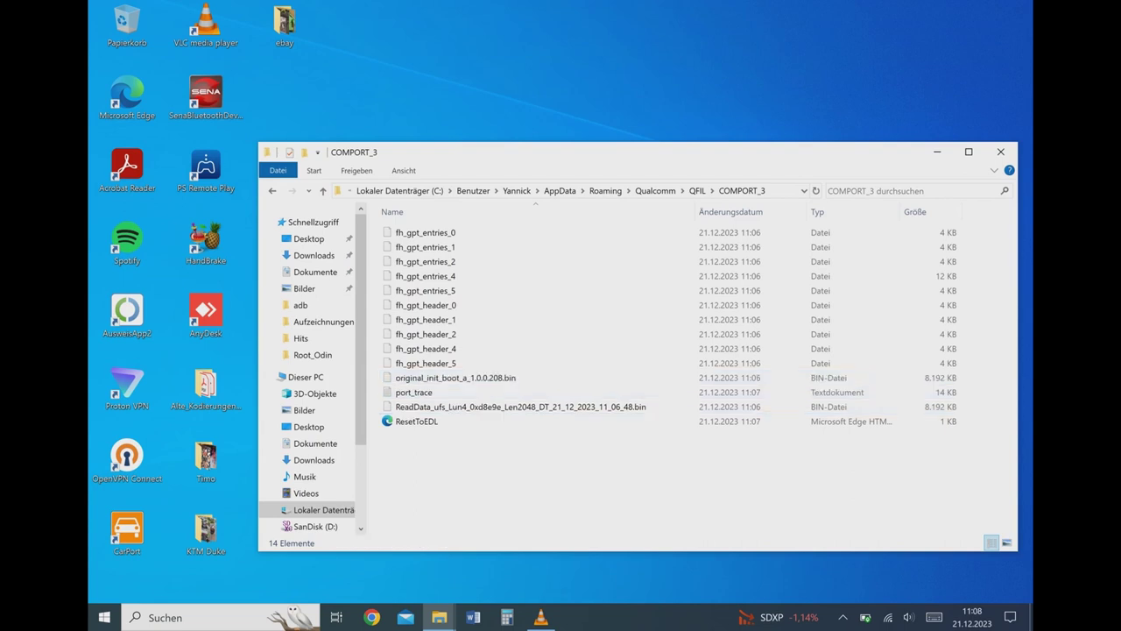
Rename the remaining ReadData .bin file containing 0xd8e9e to original_init_boot_b_1.0.0.208.bin.
right_click(456, 406)
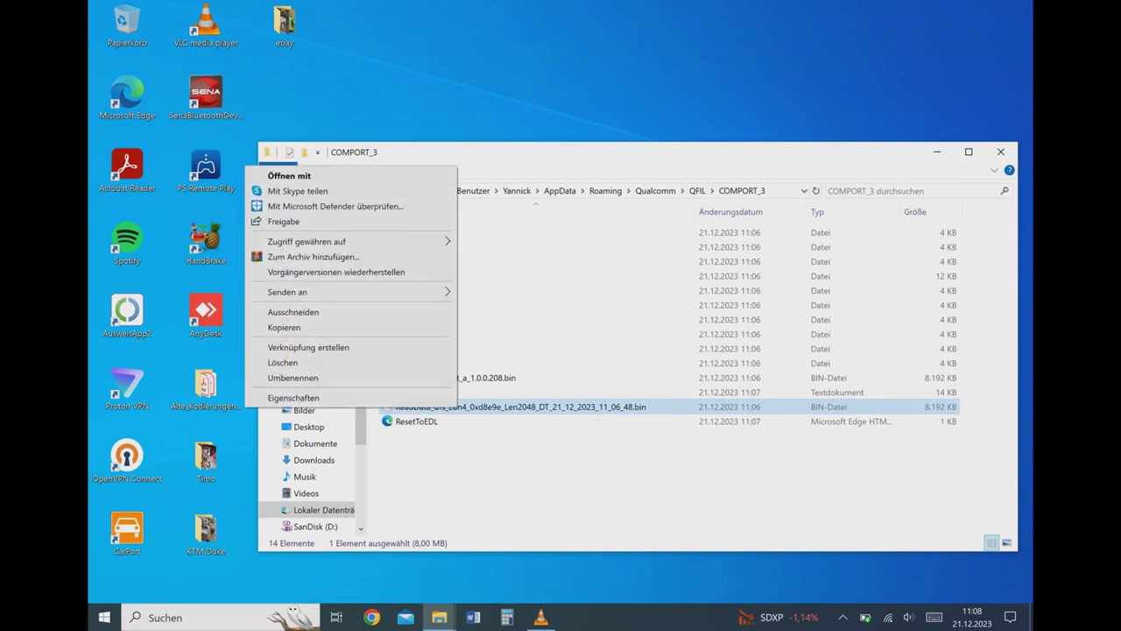
click(292, 377)
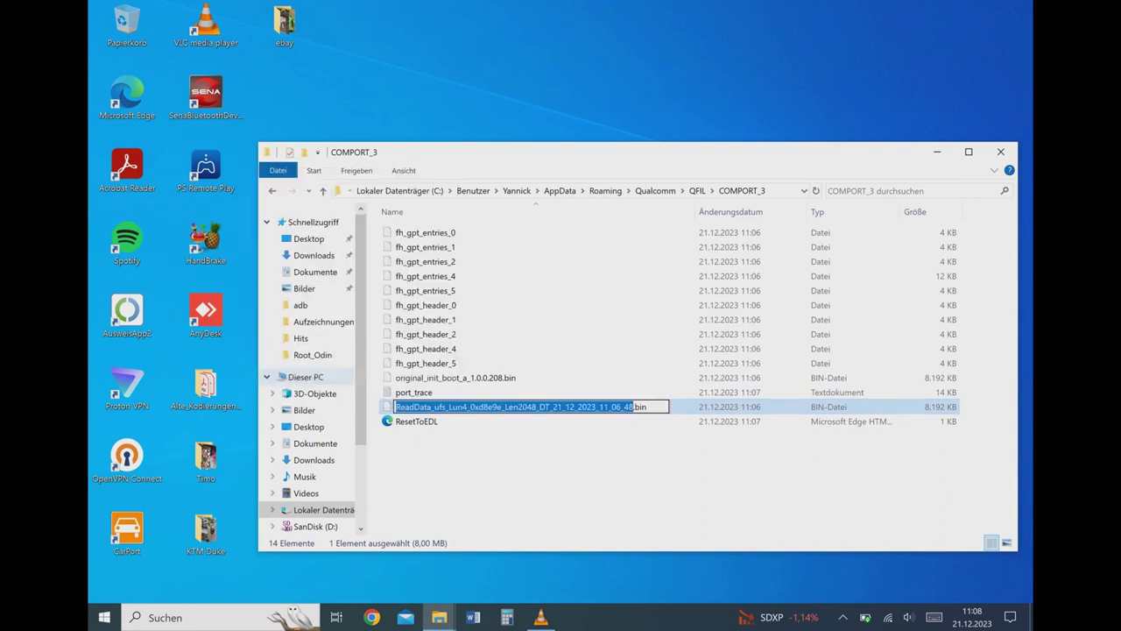
text(original)
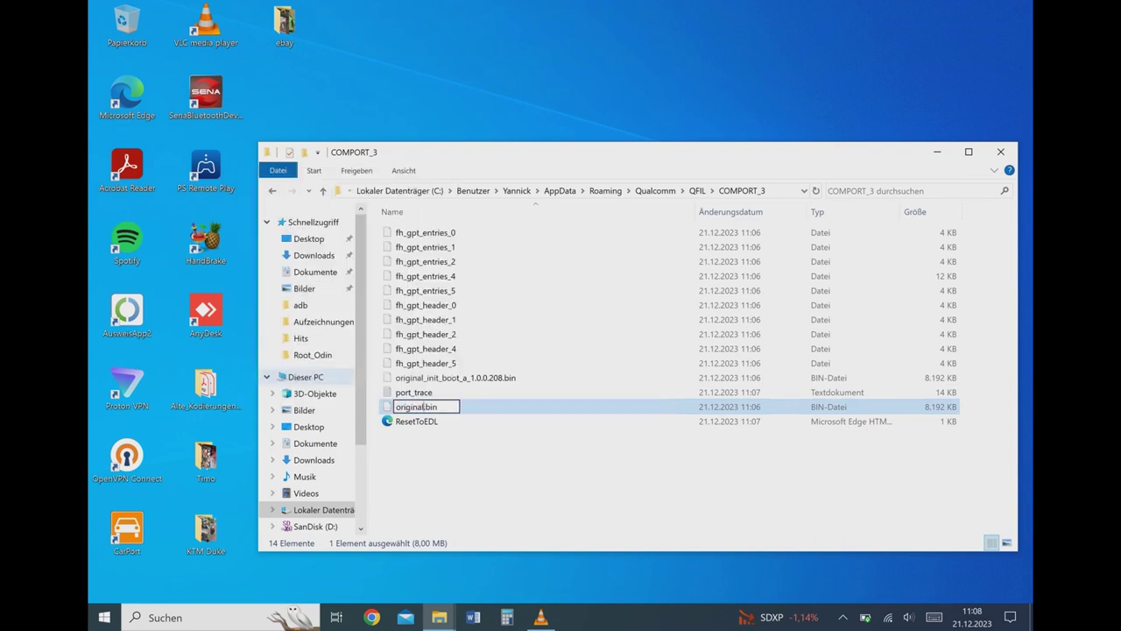
text(_init_boot_)
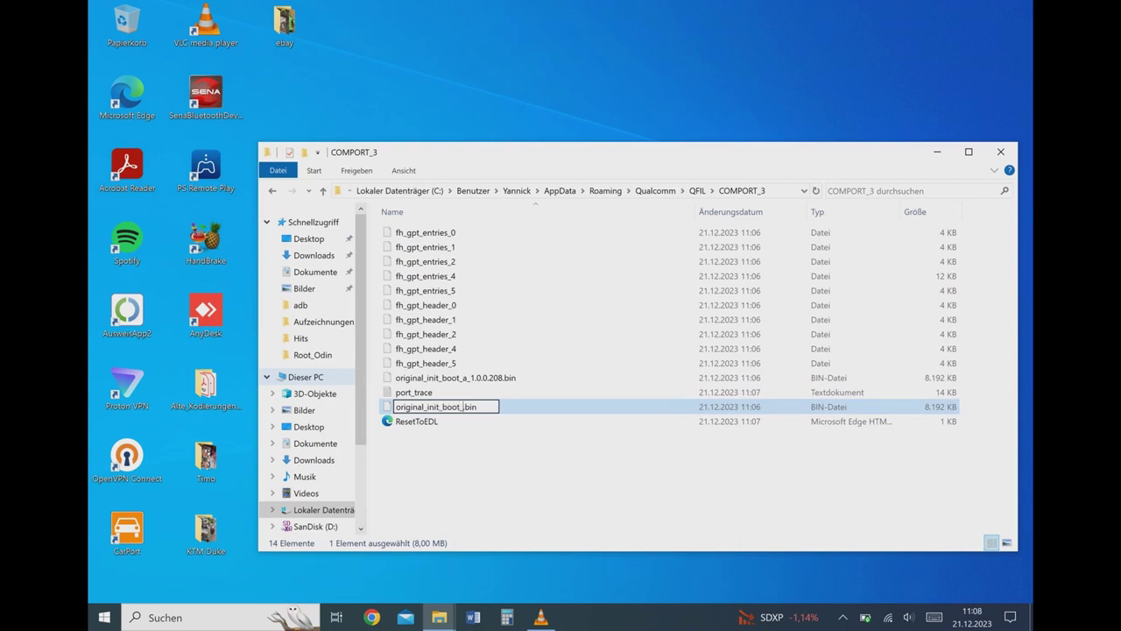
text(b_1.0.0.208)
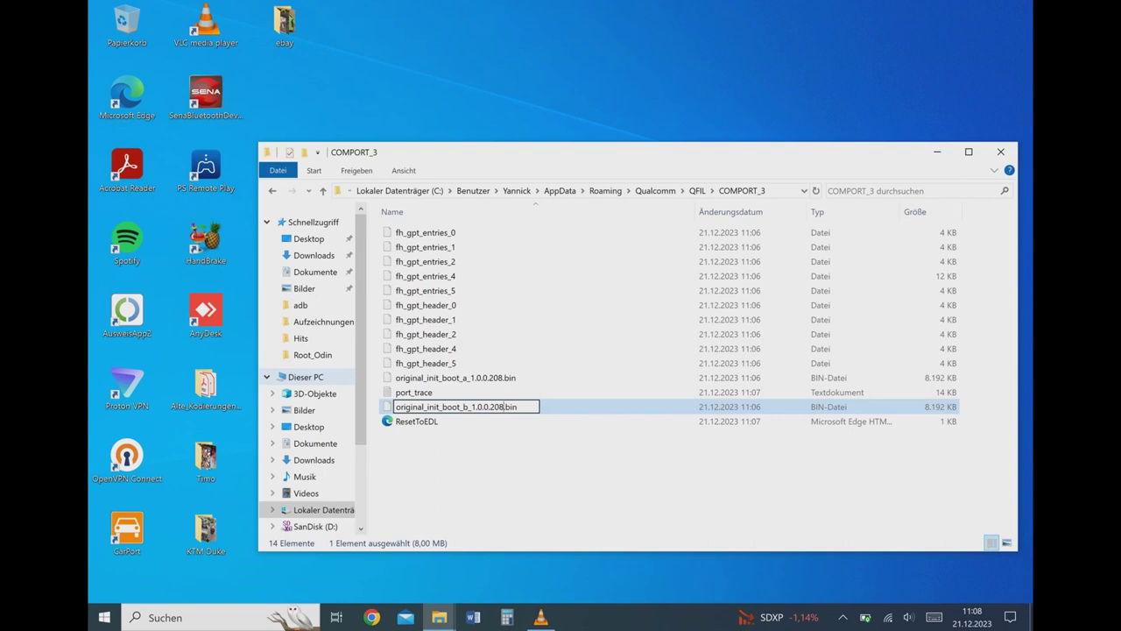
key(Return)
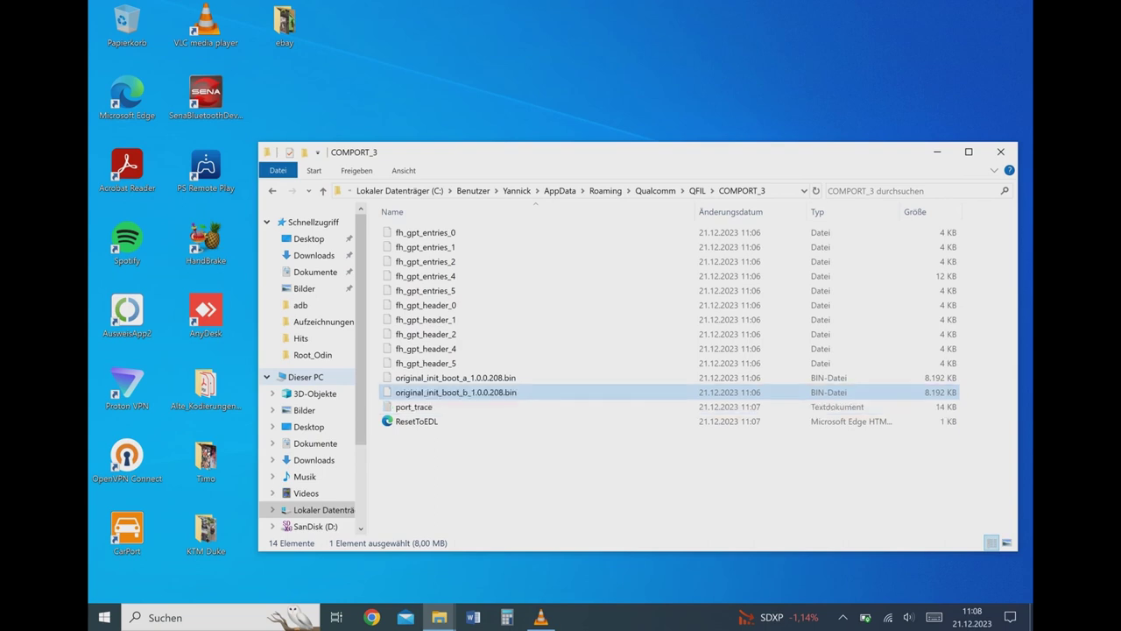
Copy original_init_boot_a_1.0.0.208.bin and original_init_boot_b_1.0.0.208.bin into the QFIL_Extracts folder inside Root_Odin.
click(456, 377)
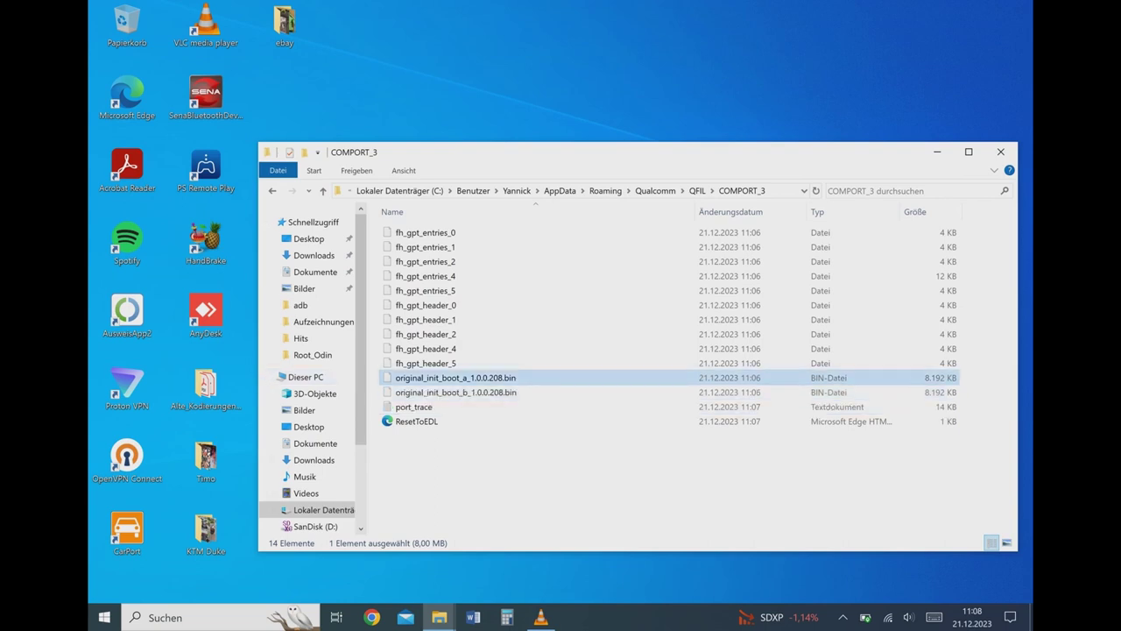
key(shift+Down)
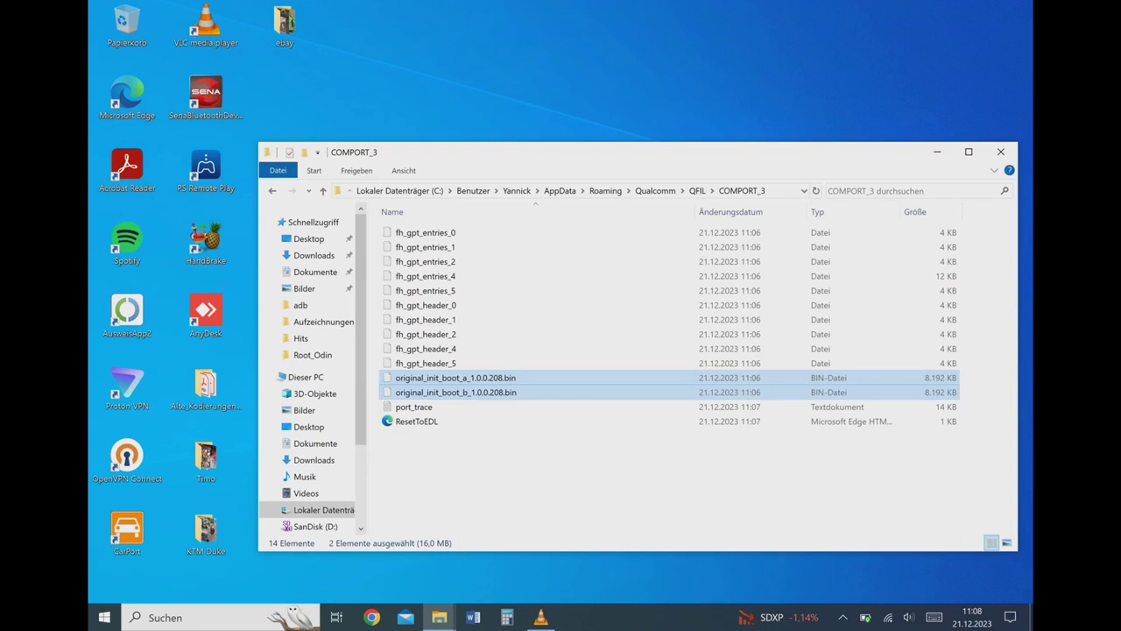
right_click(431, 393)
click(258, 508)
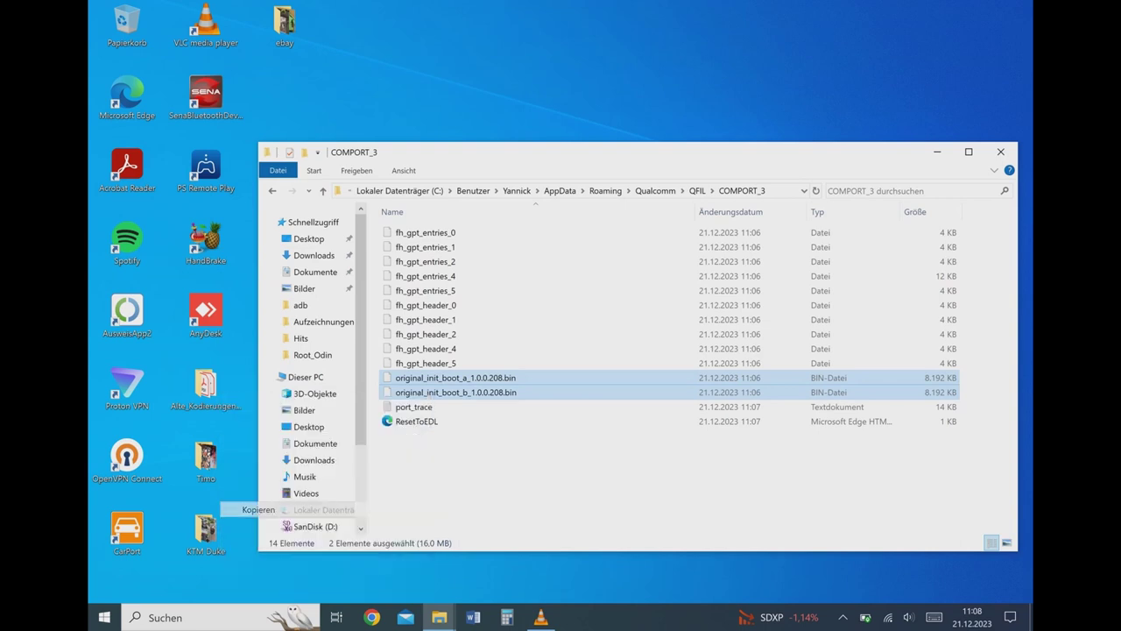
mouse_move(439, 616)
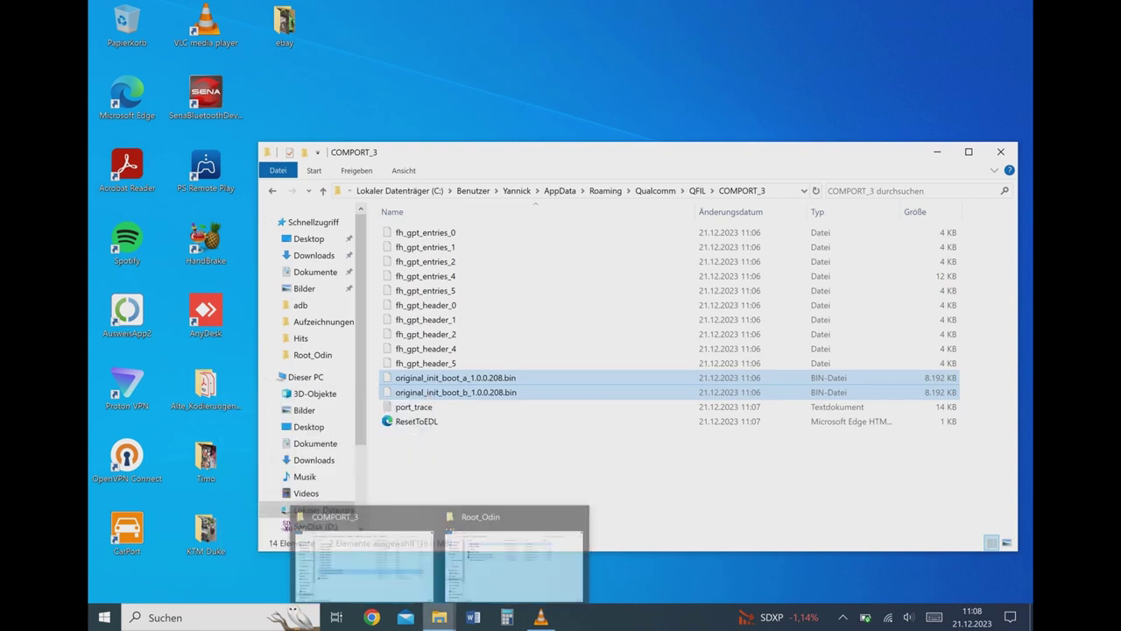
click(514, 552)
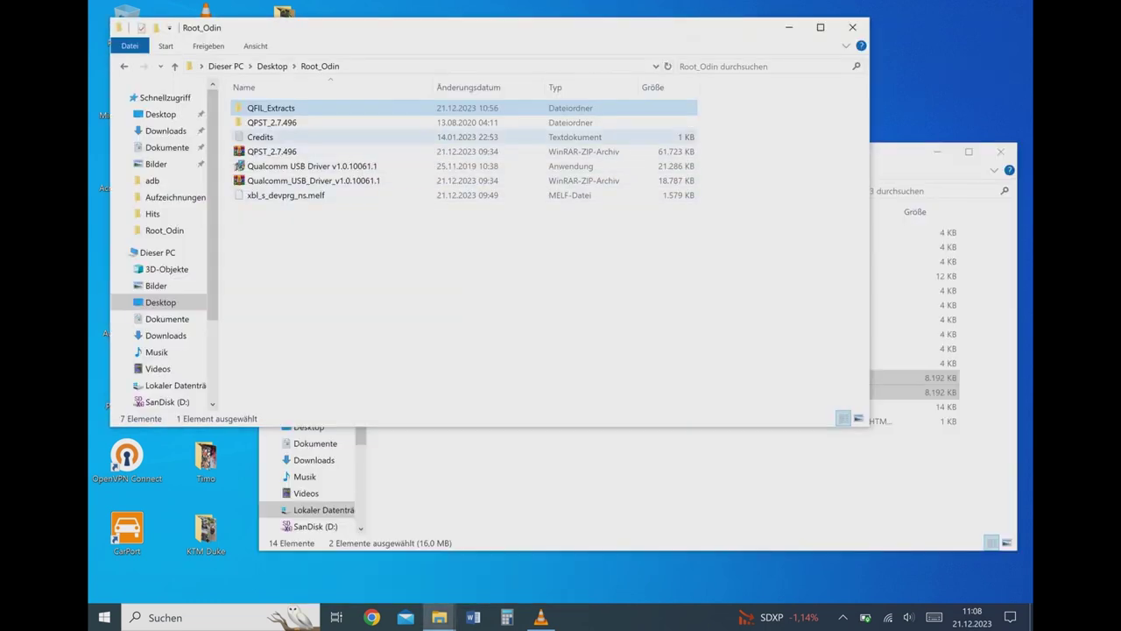
double_click(271, 108)
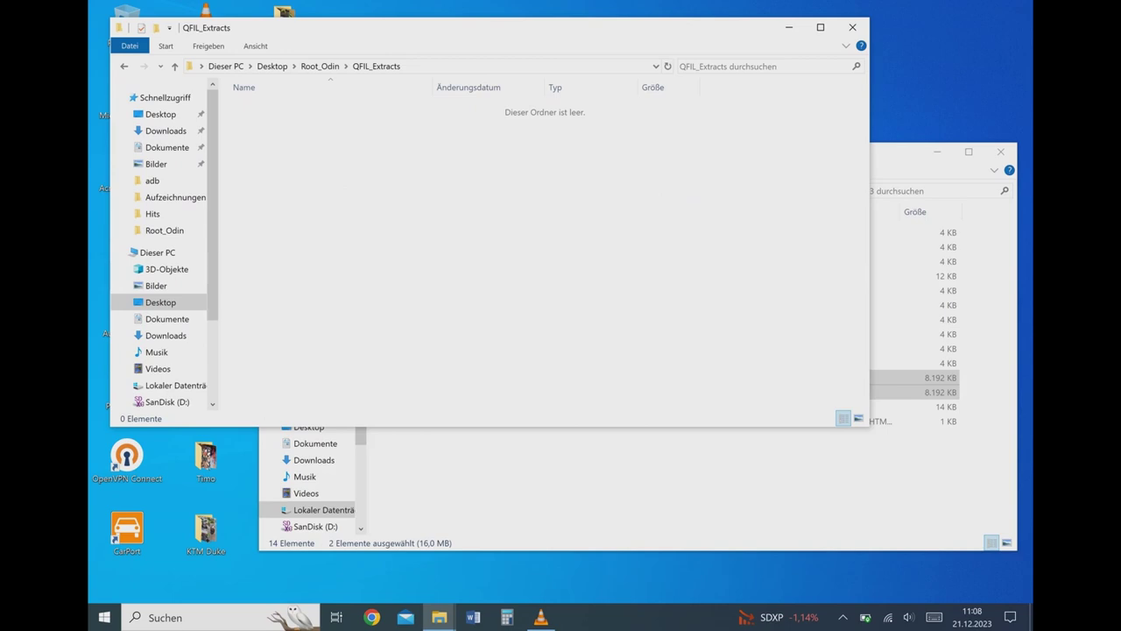
right_click(293, 142)
key(Down)
key(Down)
key(Down)
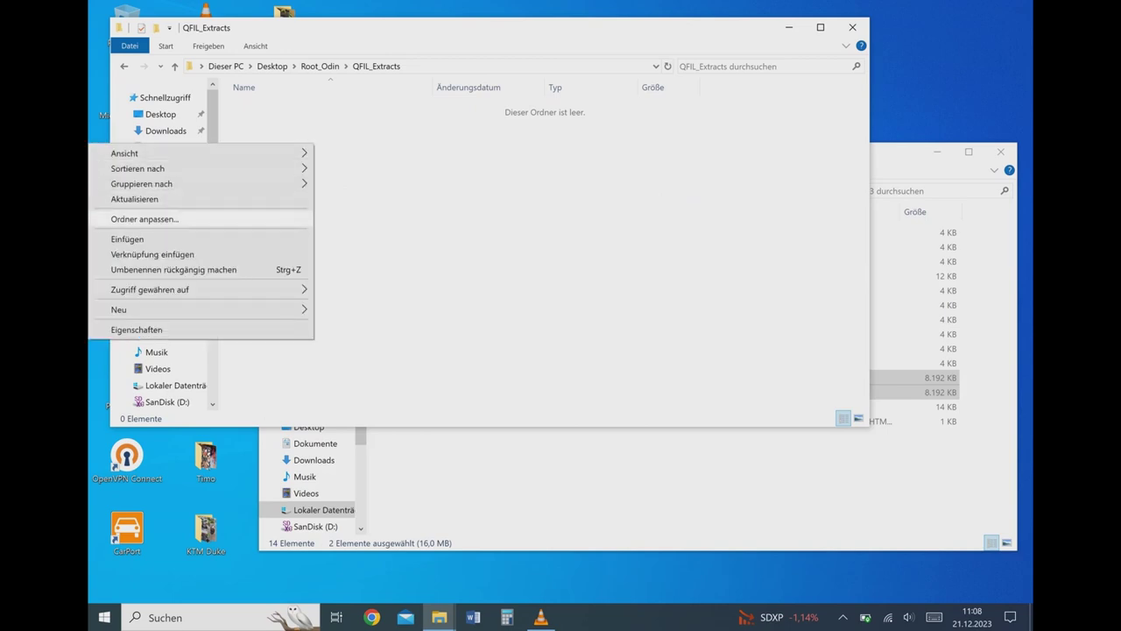
key(Return)
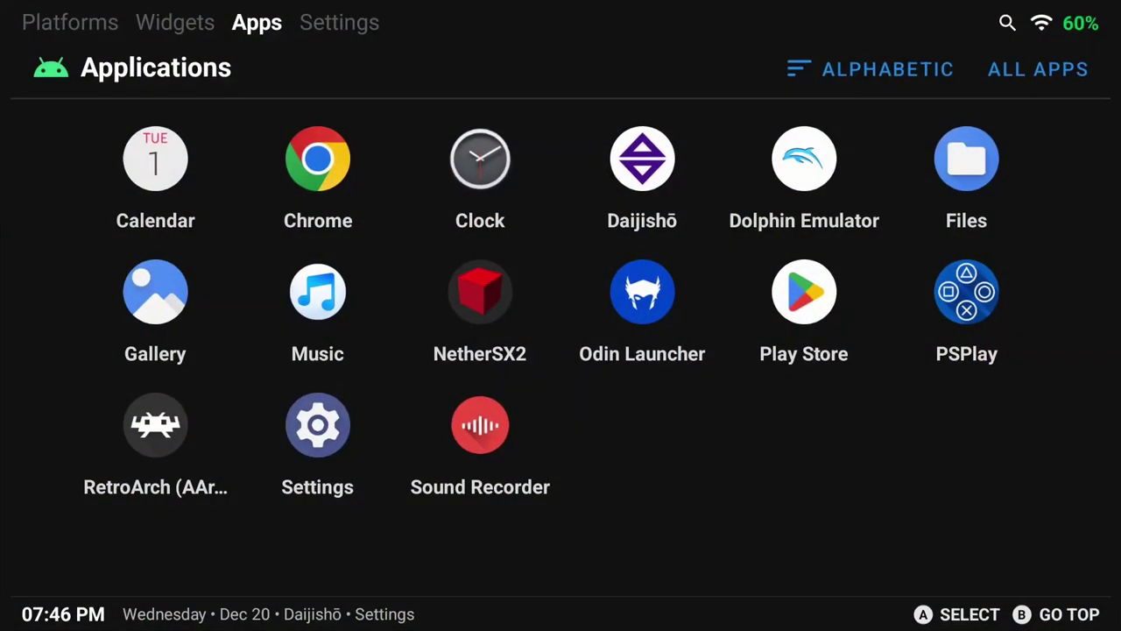
Switch to Chrome on the Odin and search the web for magisk.
click(324, 151)
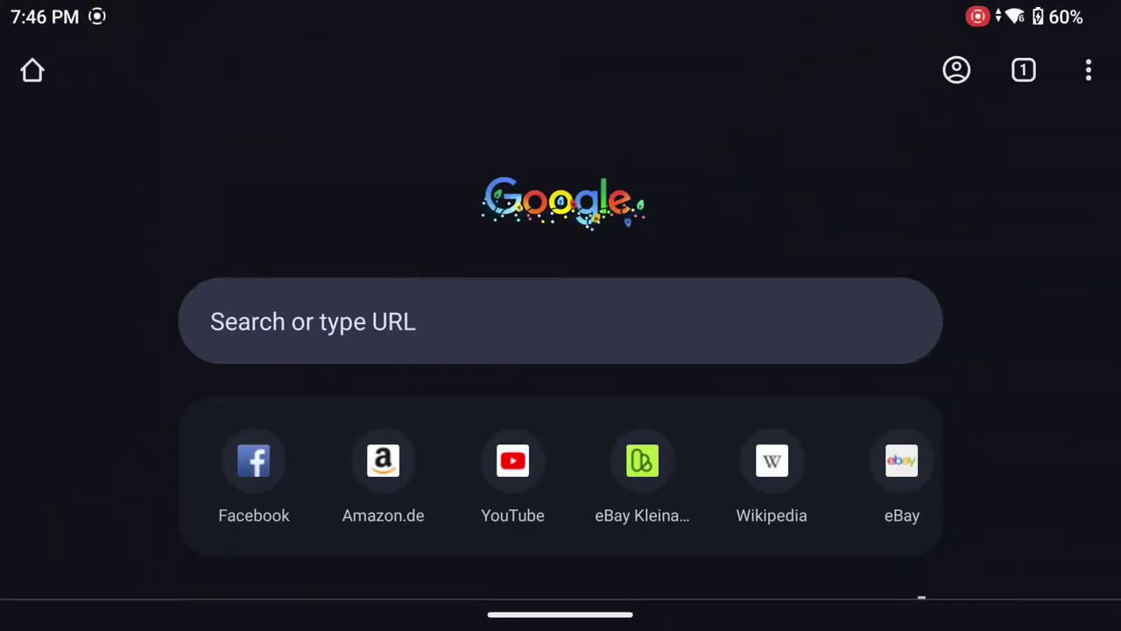
click(559, 320)
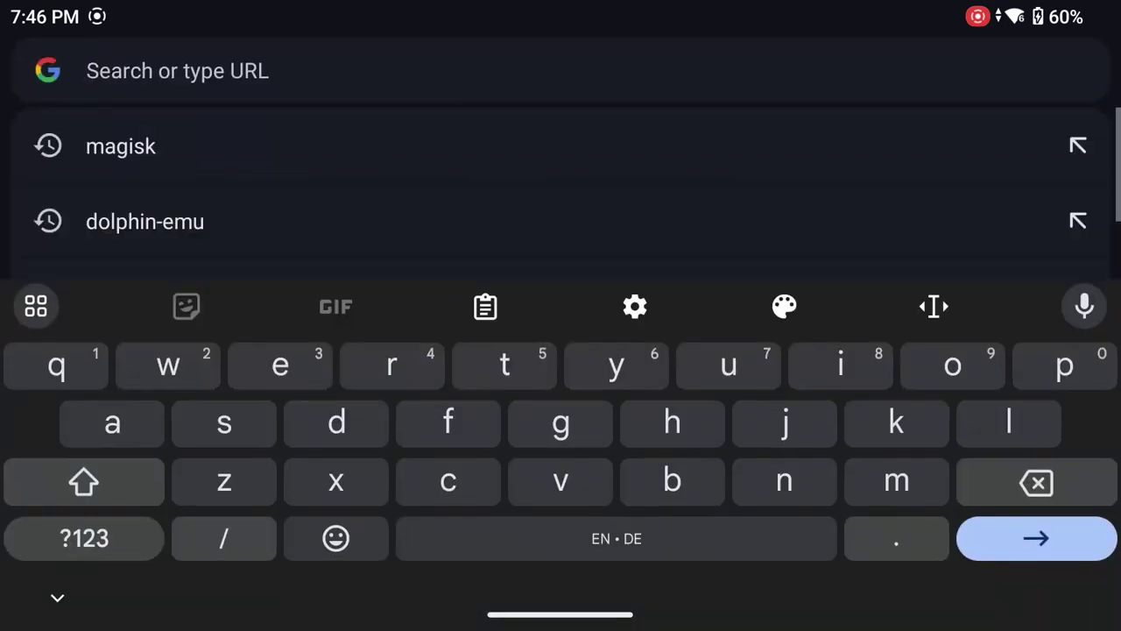
text(m)
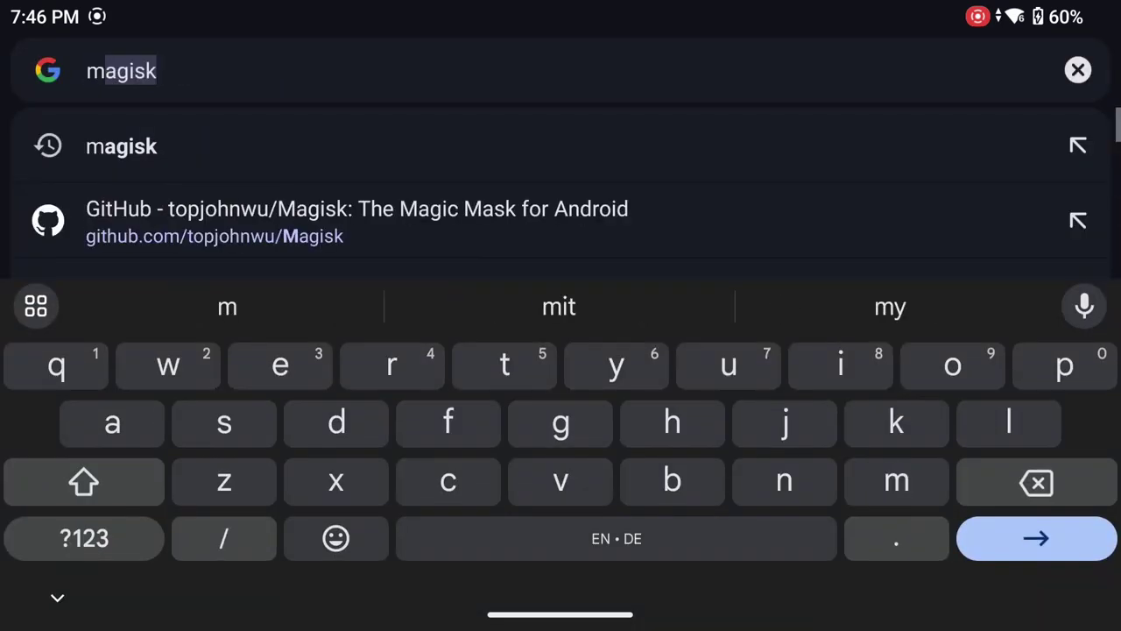
text(agisk)
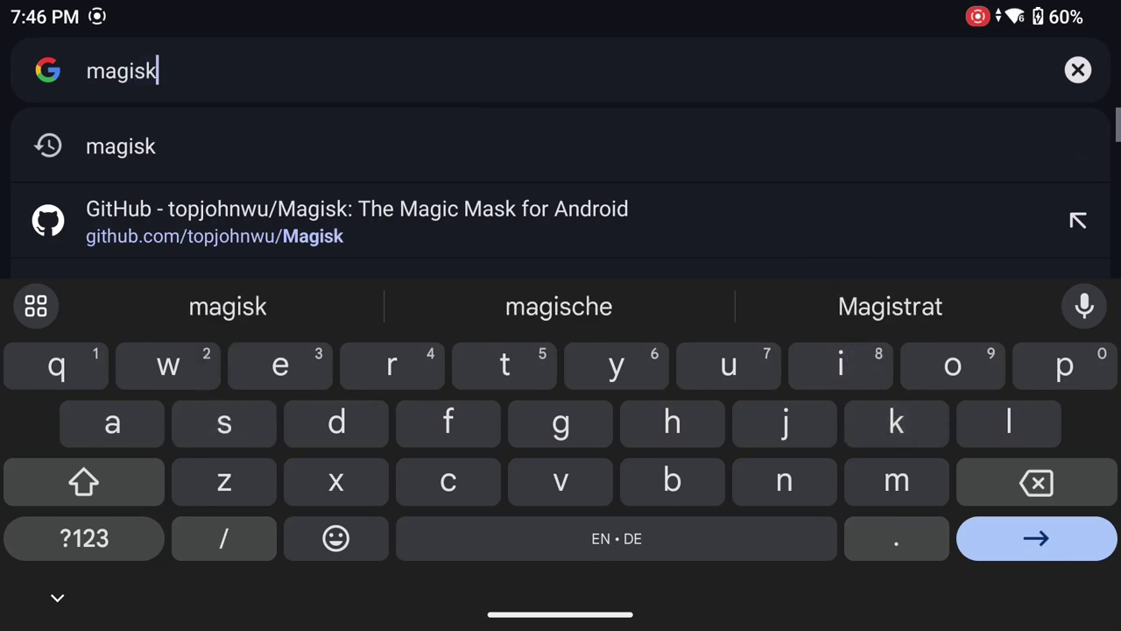
key(Return)
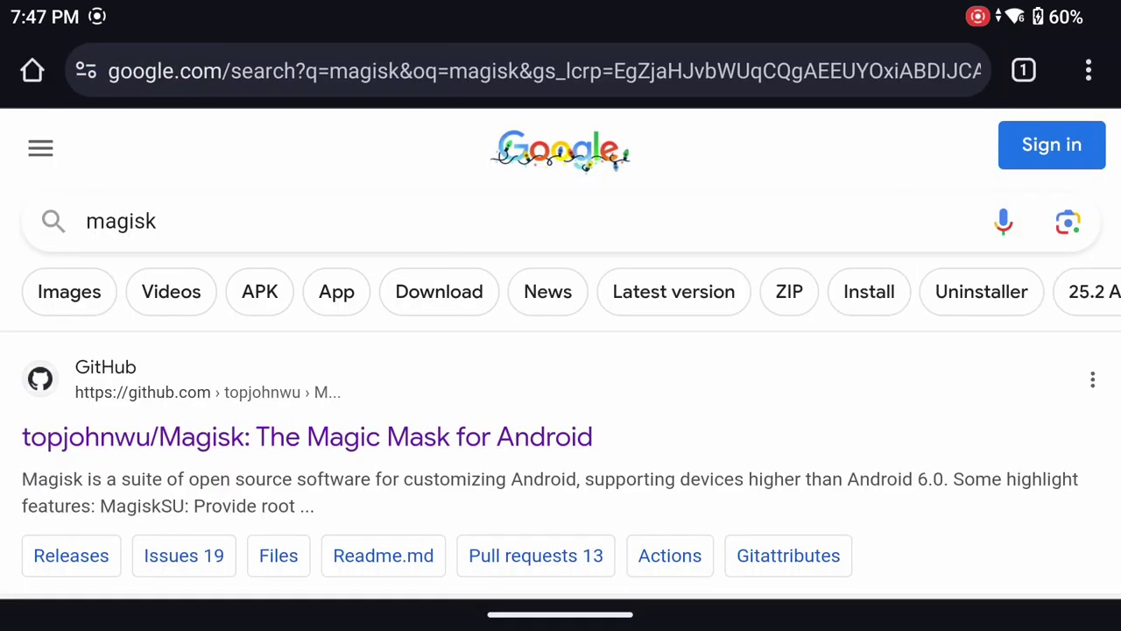
Open the topjohnwu/Magisk GitHub repository from the search results and go to its Magisk v26.4 release page.
drag(772, 479, 780, 356)
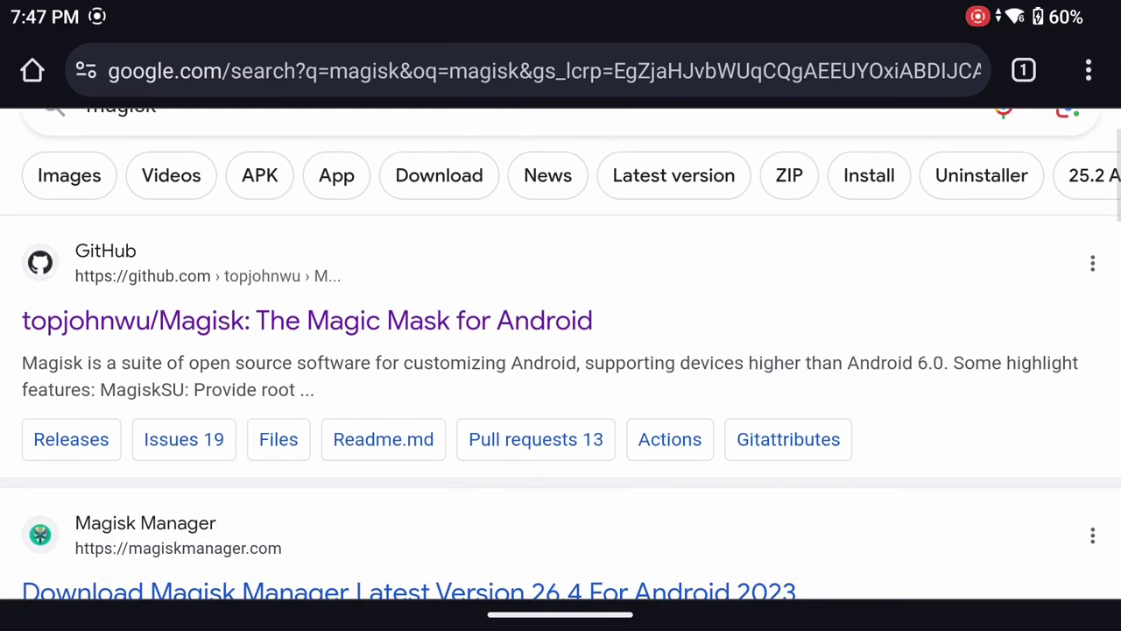
click(429, 320)
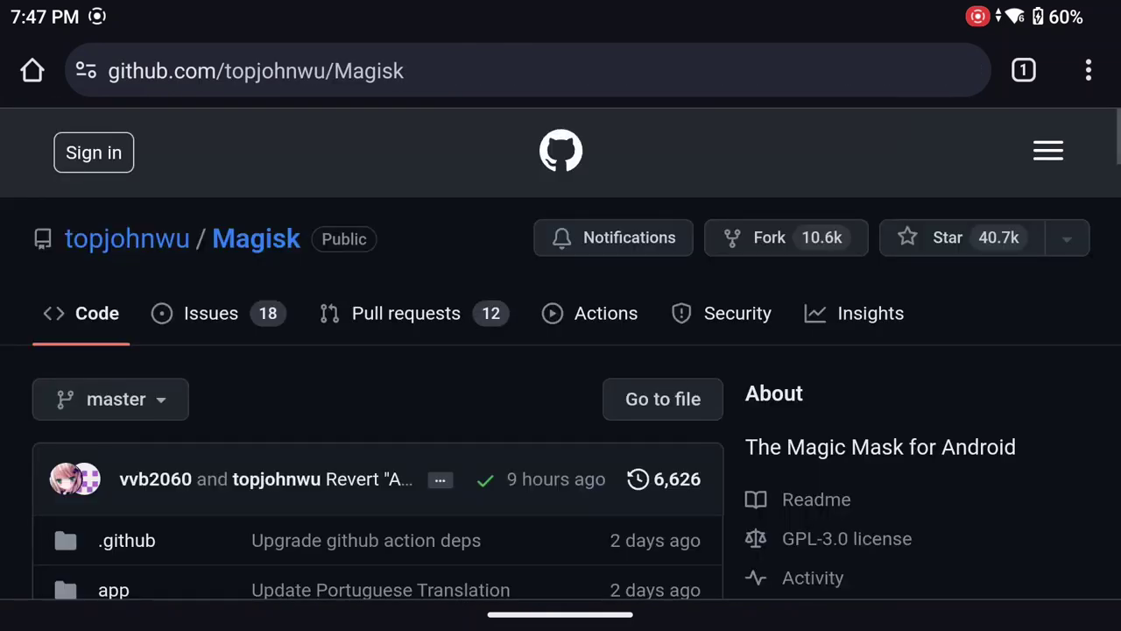
drag(942, 540, 959, 258)
drag(989, 456, 997, 153)
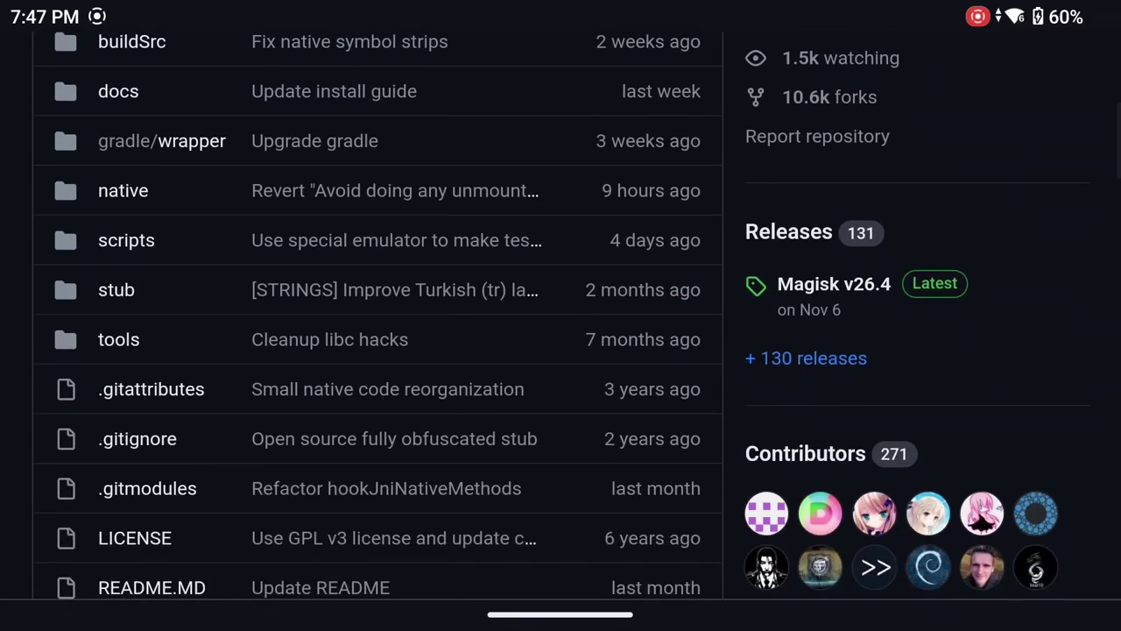
click(834, 283)
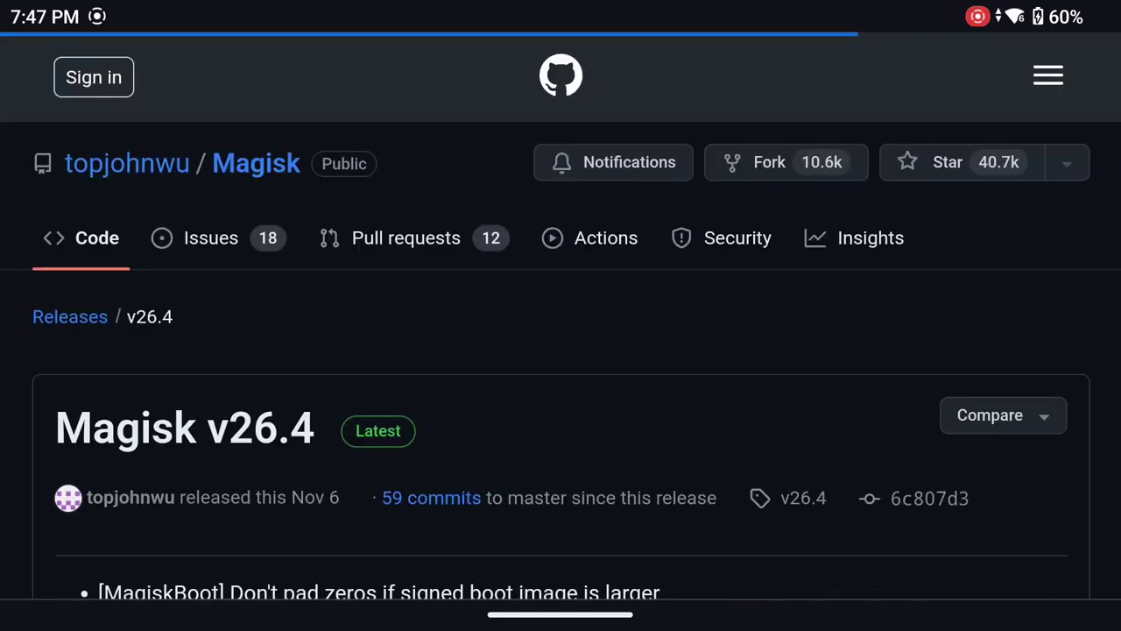
Download Magisk-v26.4.apk from the release assets.
drag(777, 452, 779, 188)
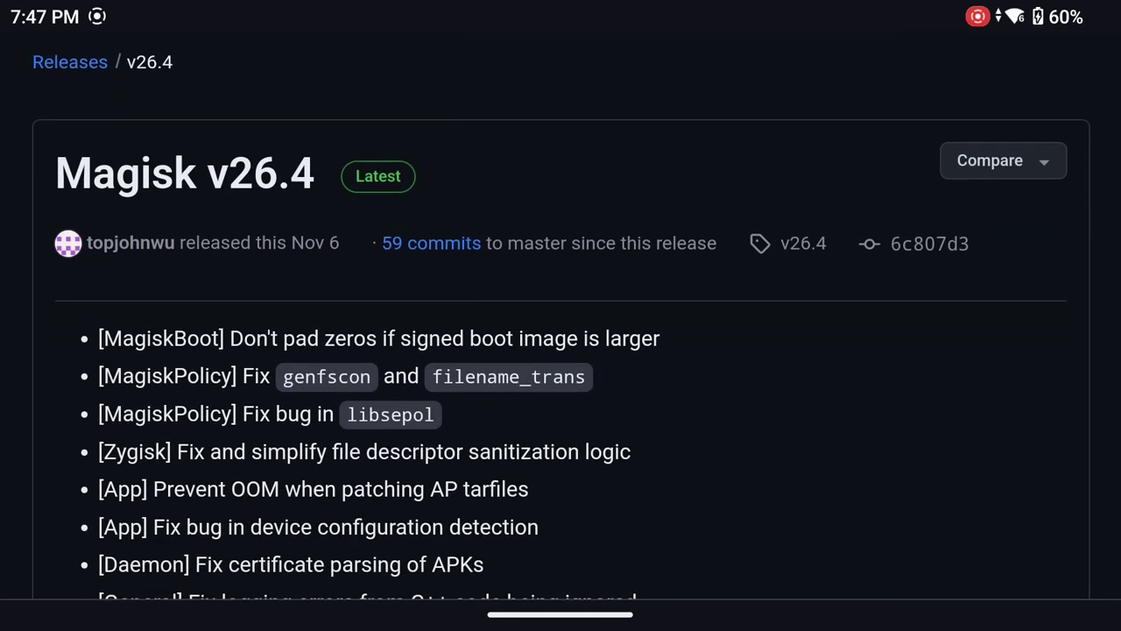
drag(821, 527, 868, 12)
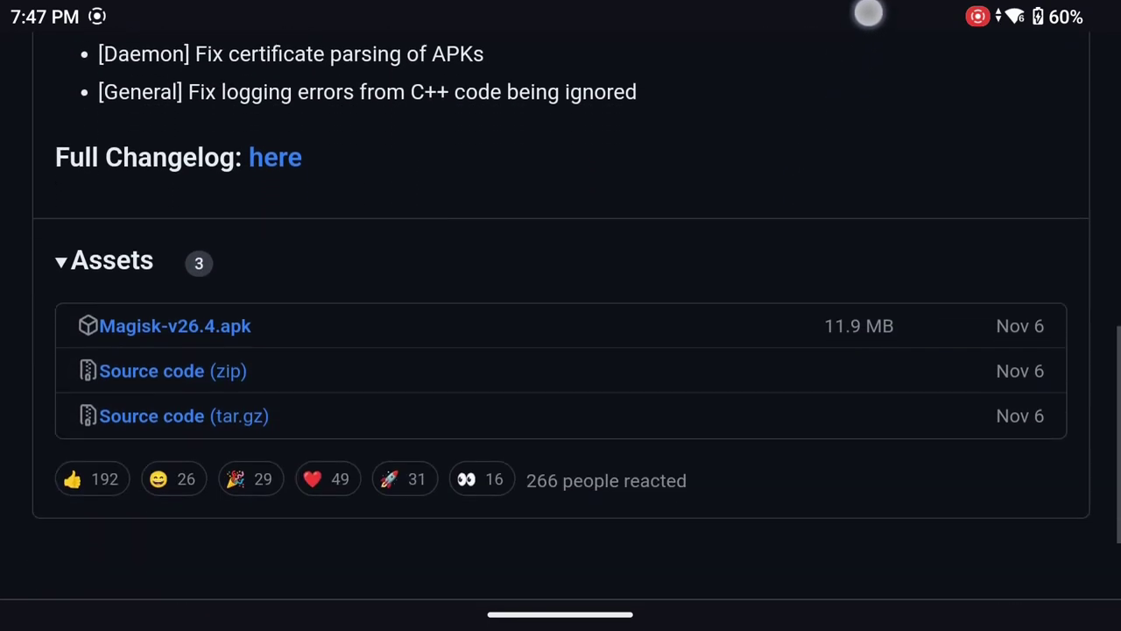
click(175, 322)
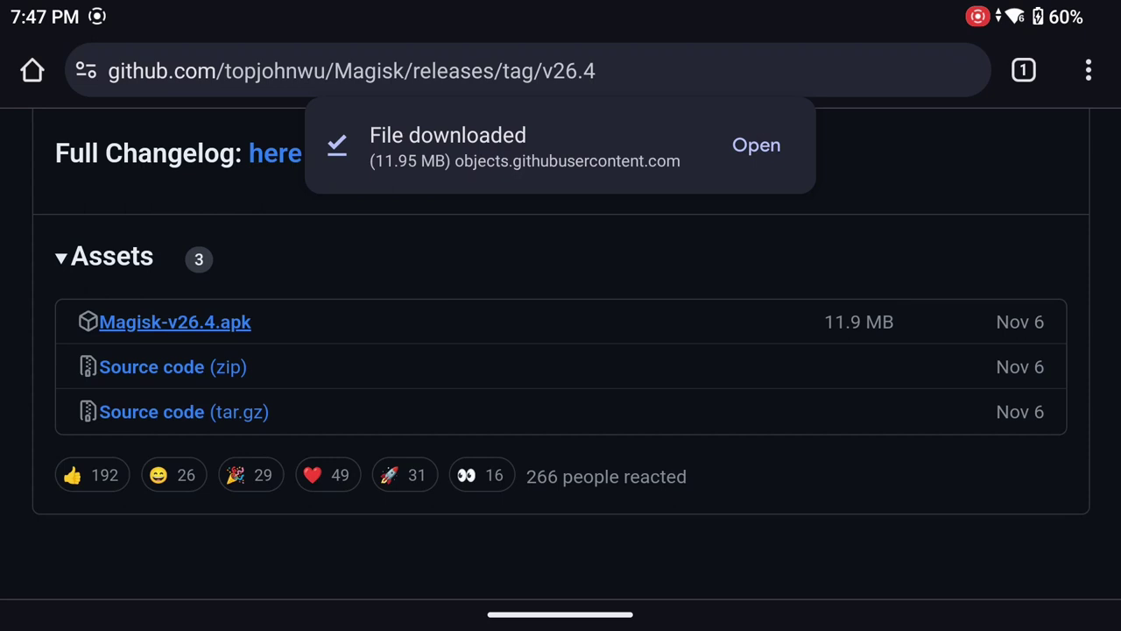
Install the downloaded Magisk APK, allowing Chrome to install unknown apps.
click(758, 145)
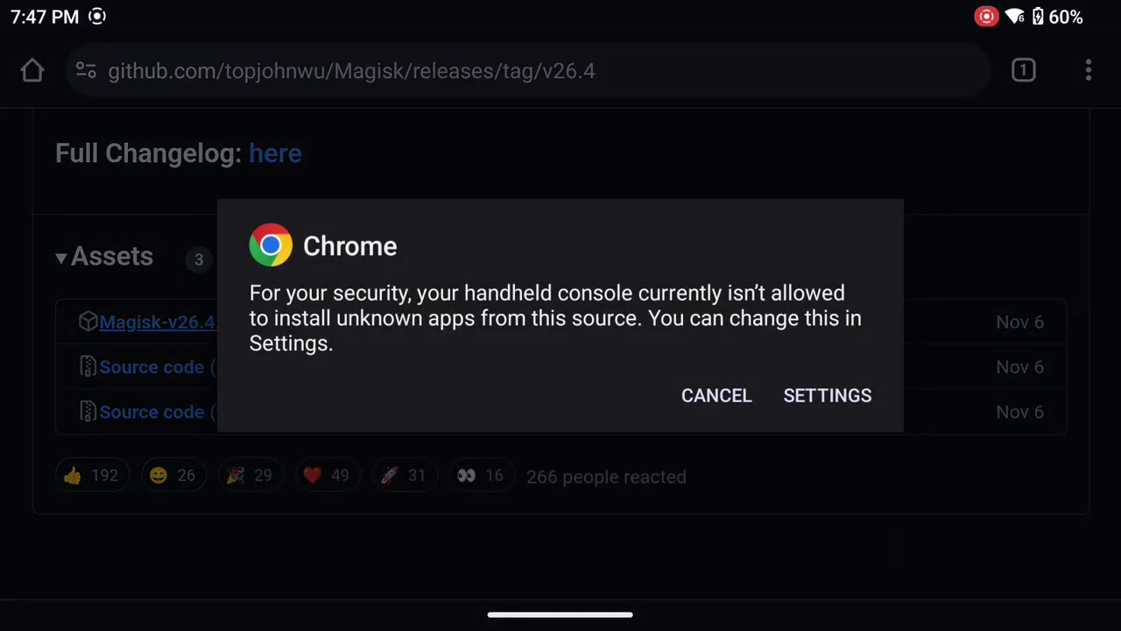
click(827, 396)
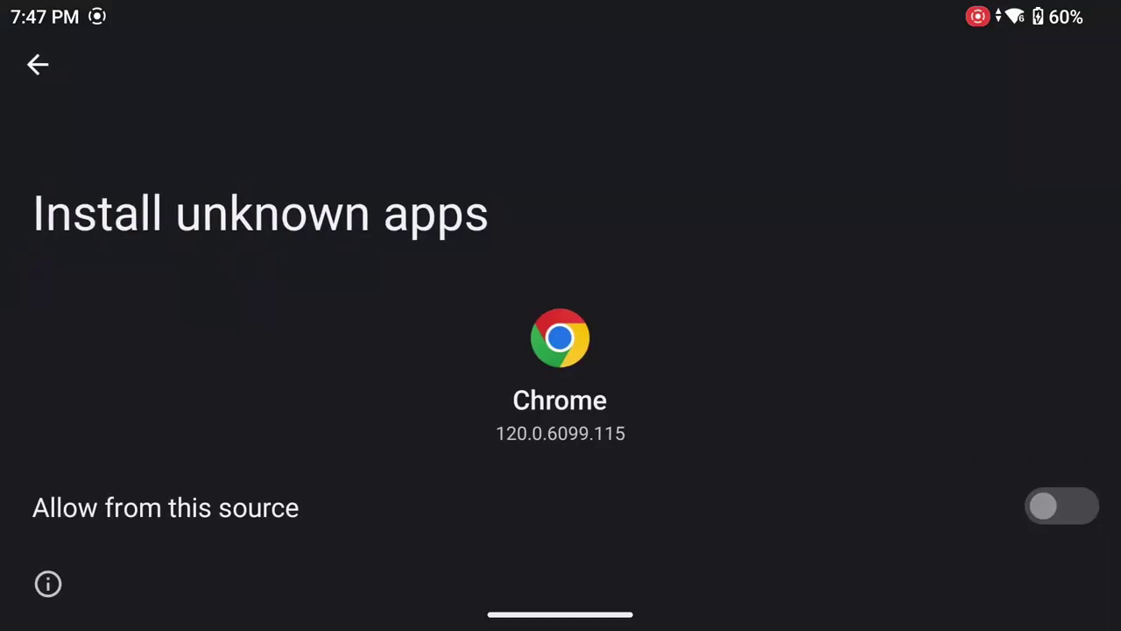
click(1062, 507)
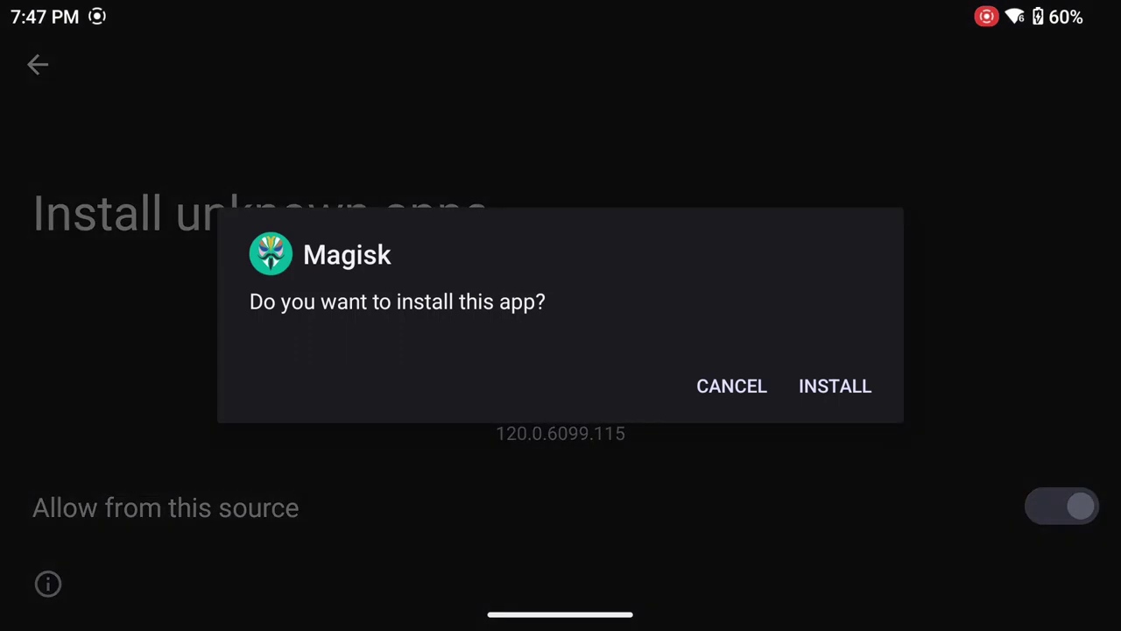
click(836, 380)
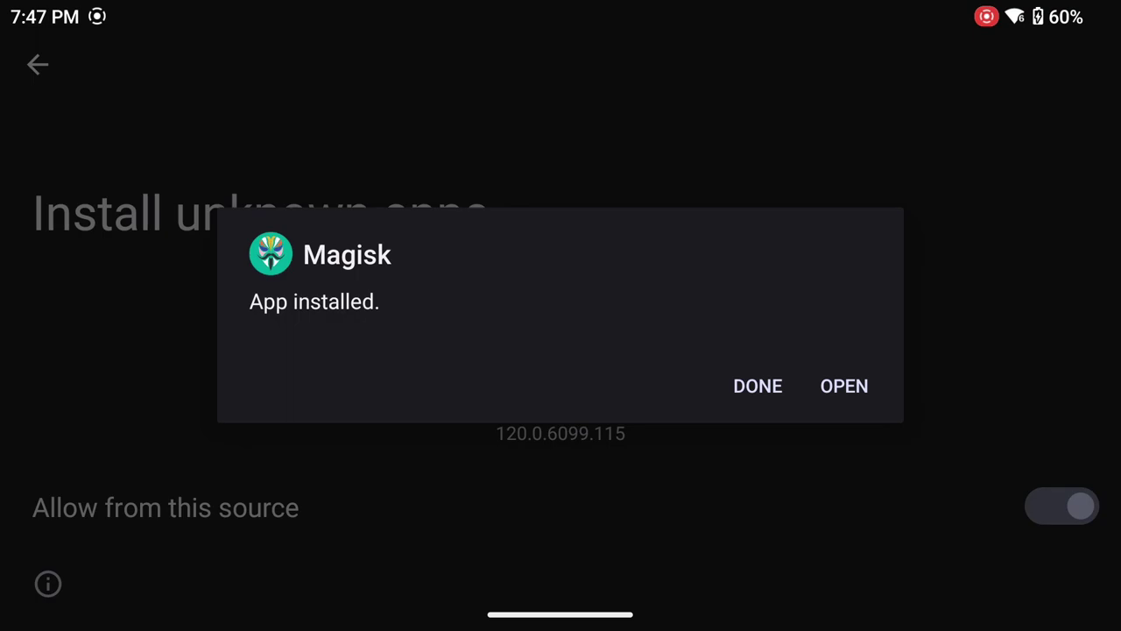
Open the Magisk app, allow its notifications, and start a Magisk installation with the Select and Patch a File method.
click(844, 386)
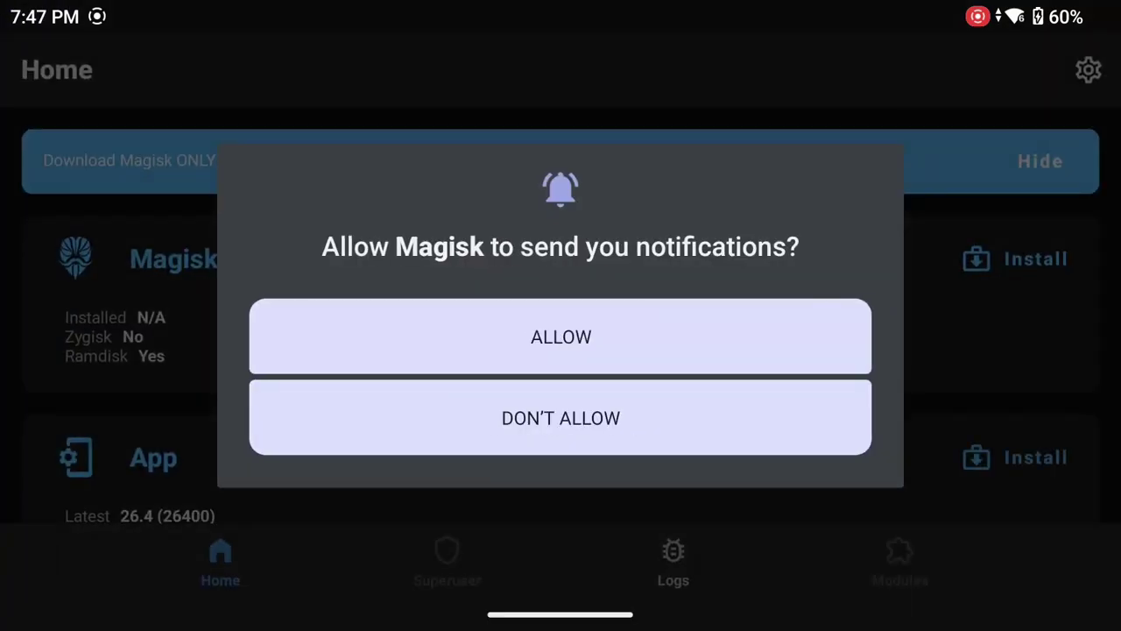
click(613, 334)
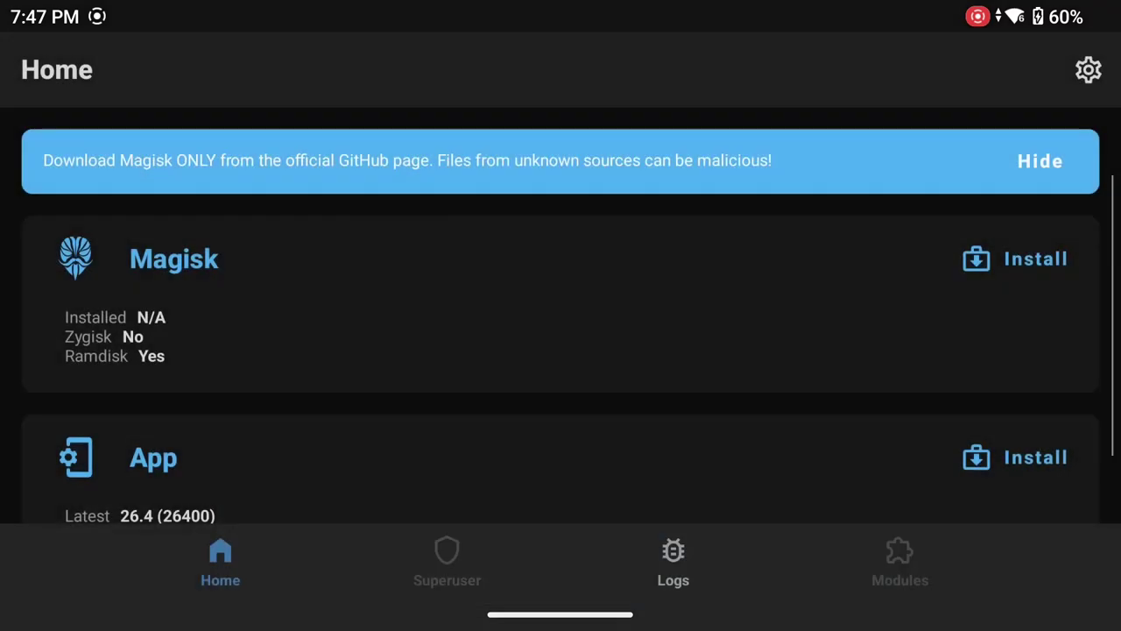
drag(801, 436, 800, 347)
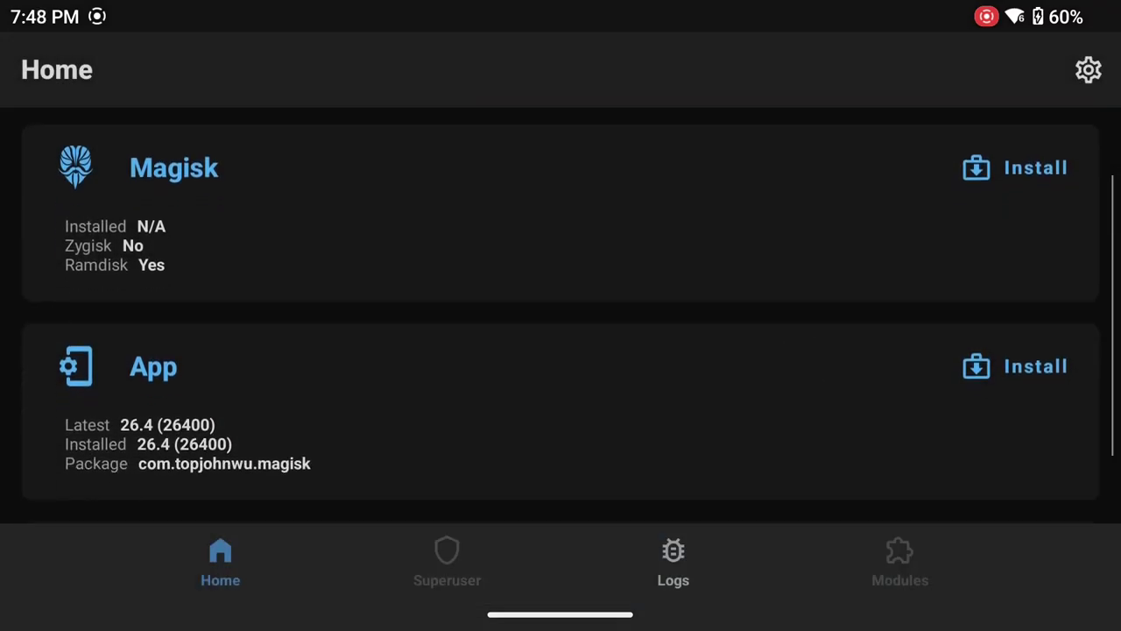
click(1016, 167)
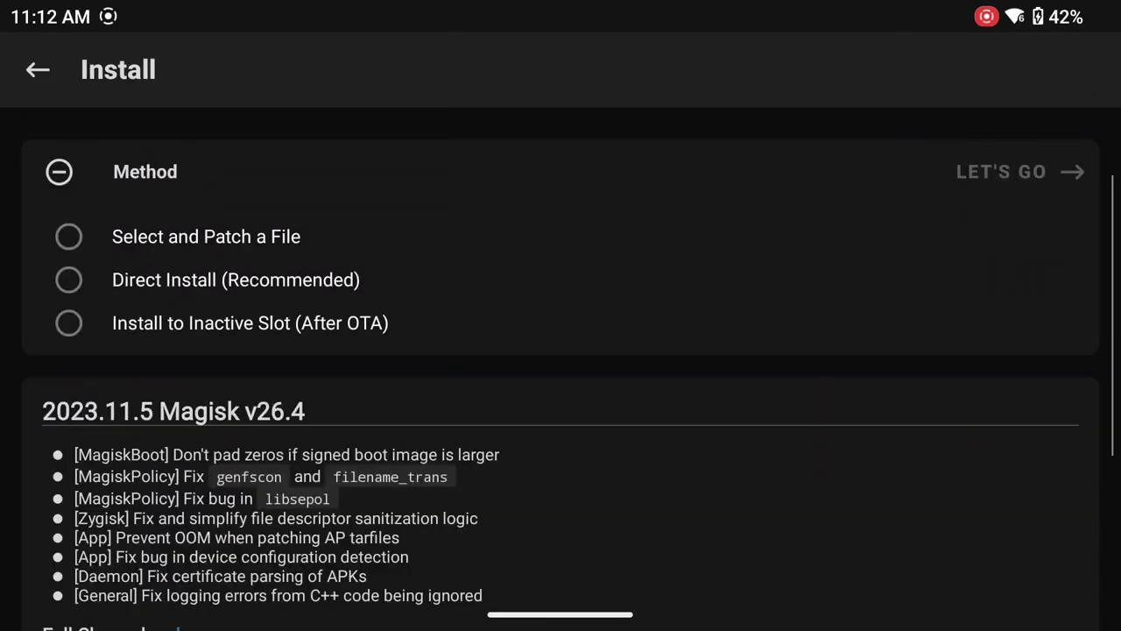
click(79, 228)
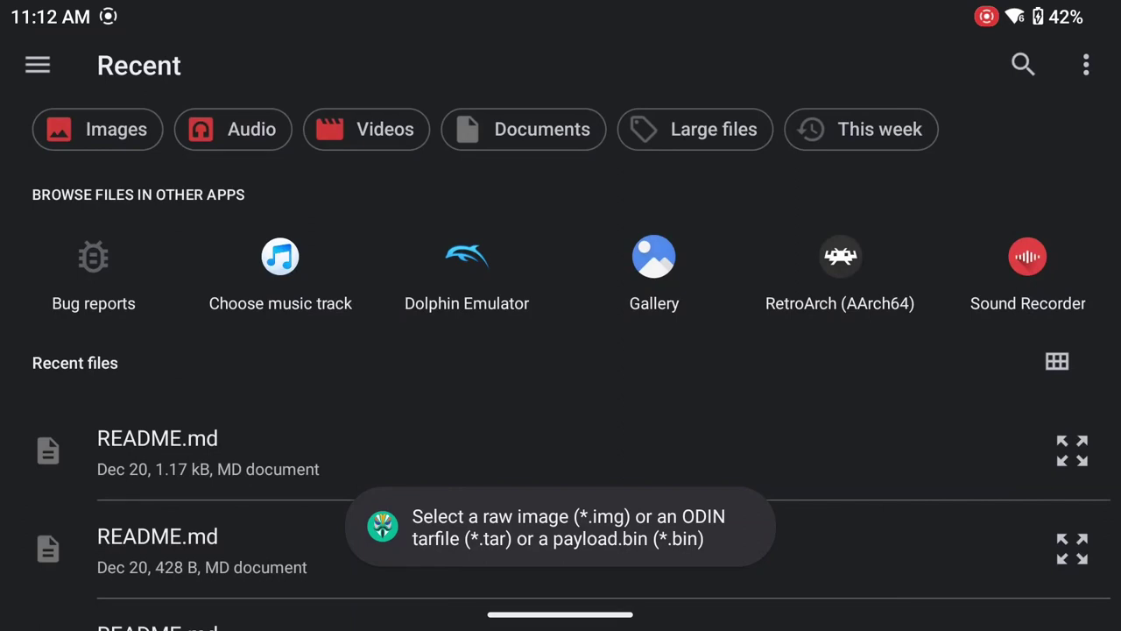
Patch the original_init_boot_a image from the device's internal storage and leave the installation log.
click(37, 65)
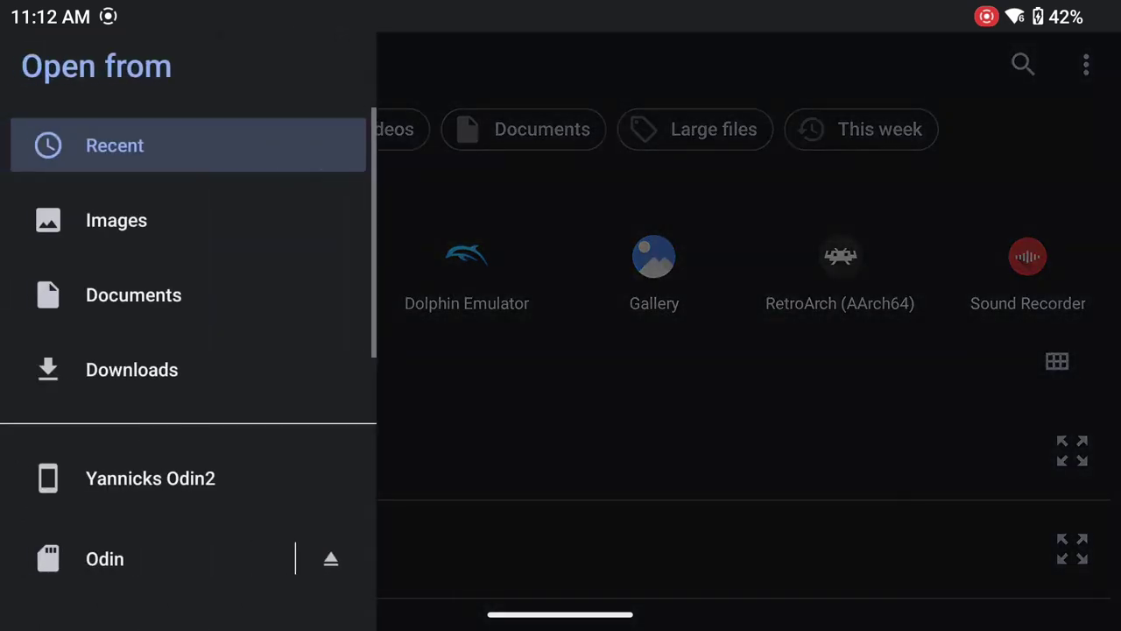
click(196, 475)
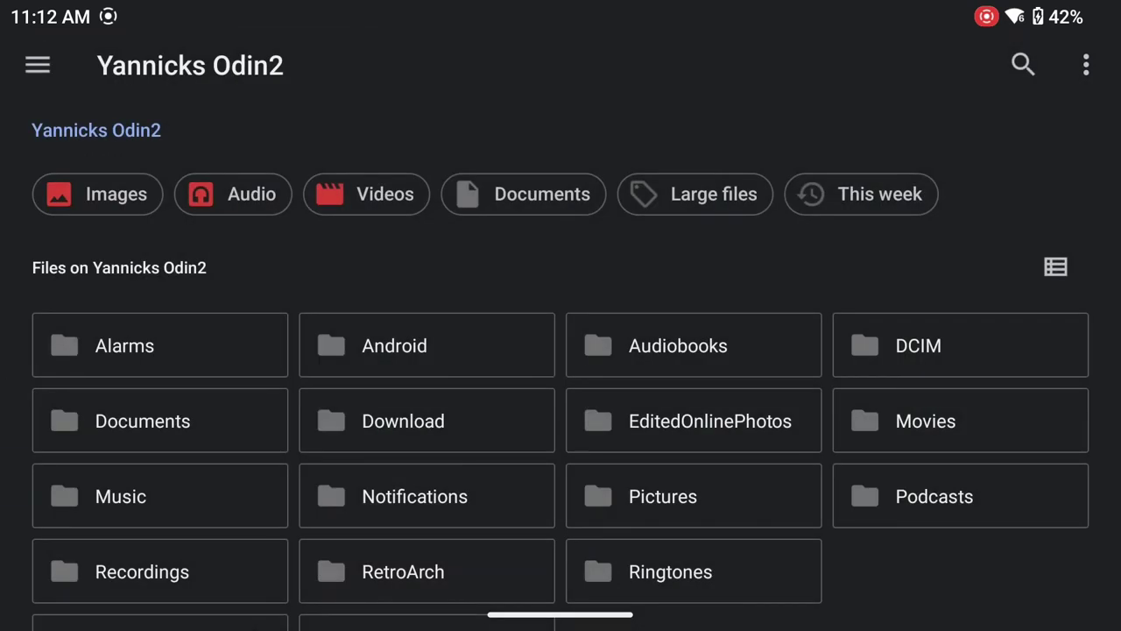
scroll(595, 316, down, 1)
drag(823, 468, 833, 122)
click(428, 374)
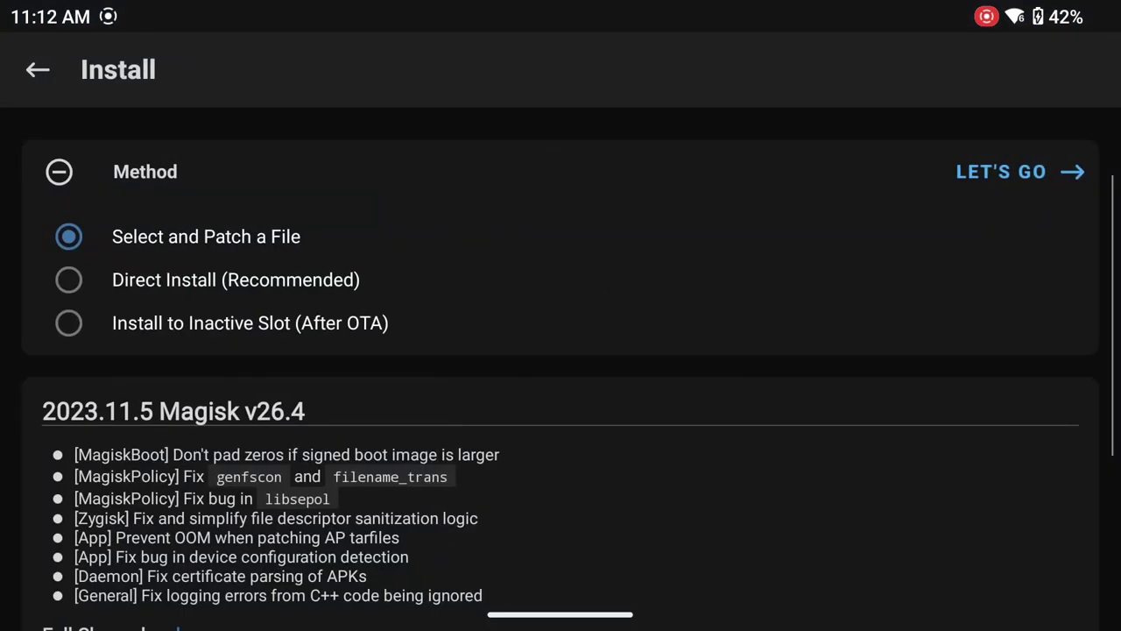
click(1018, 171)
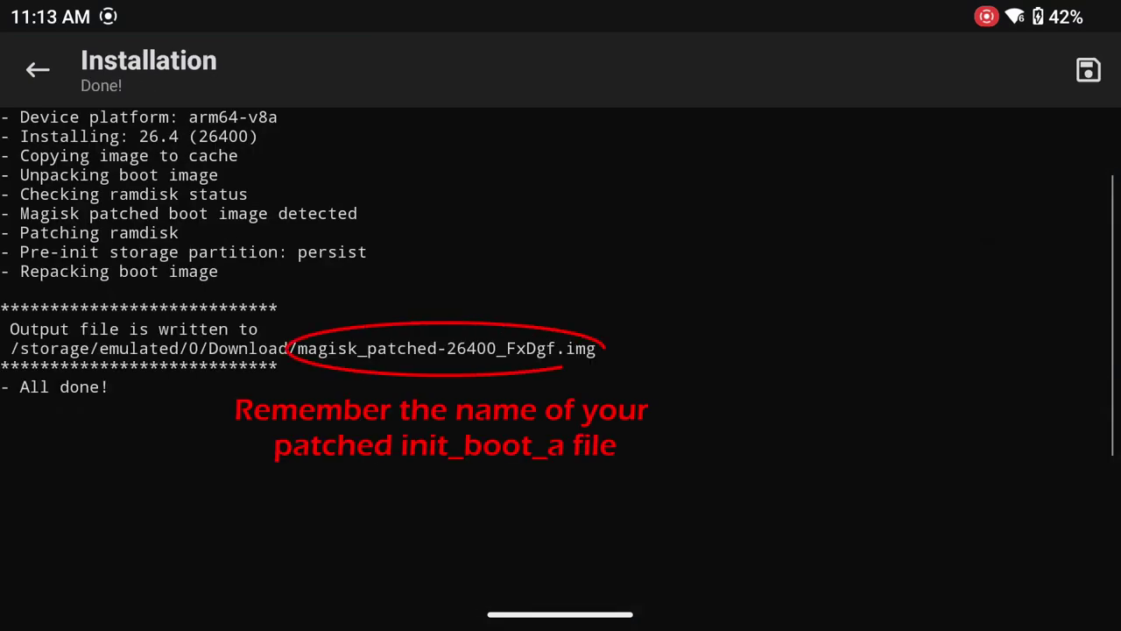
click(38, 70)
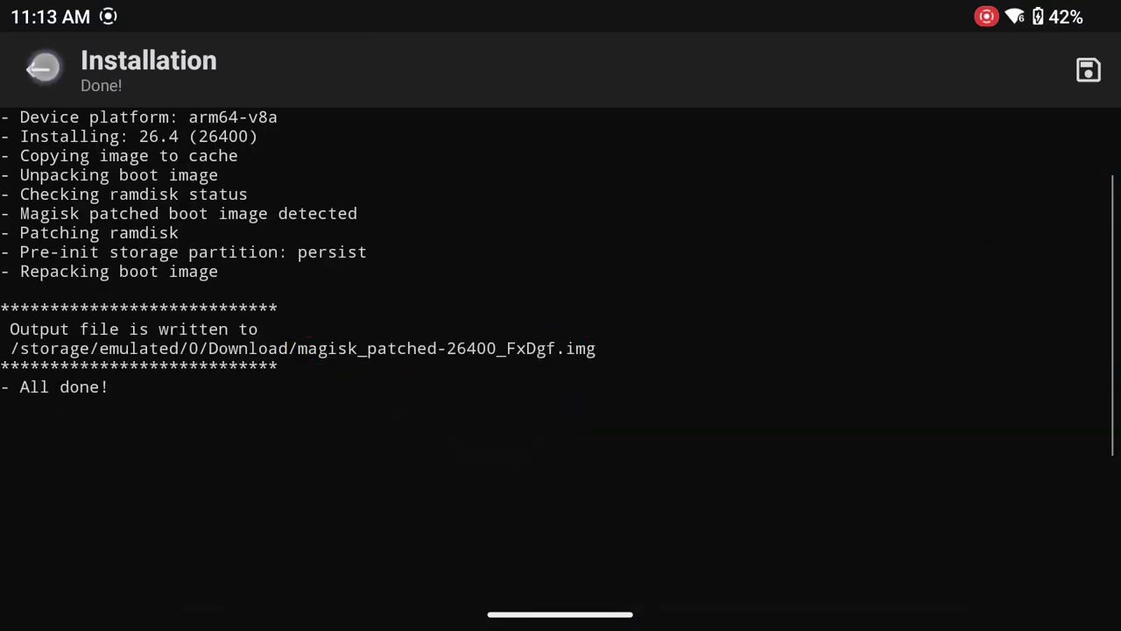
Patch the original_init_boot_b image from internal storage with Select and Patch a File, and leave the installation log.
click(1016, 172)
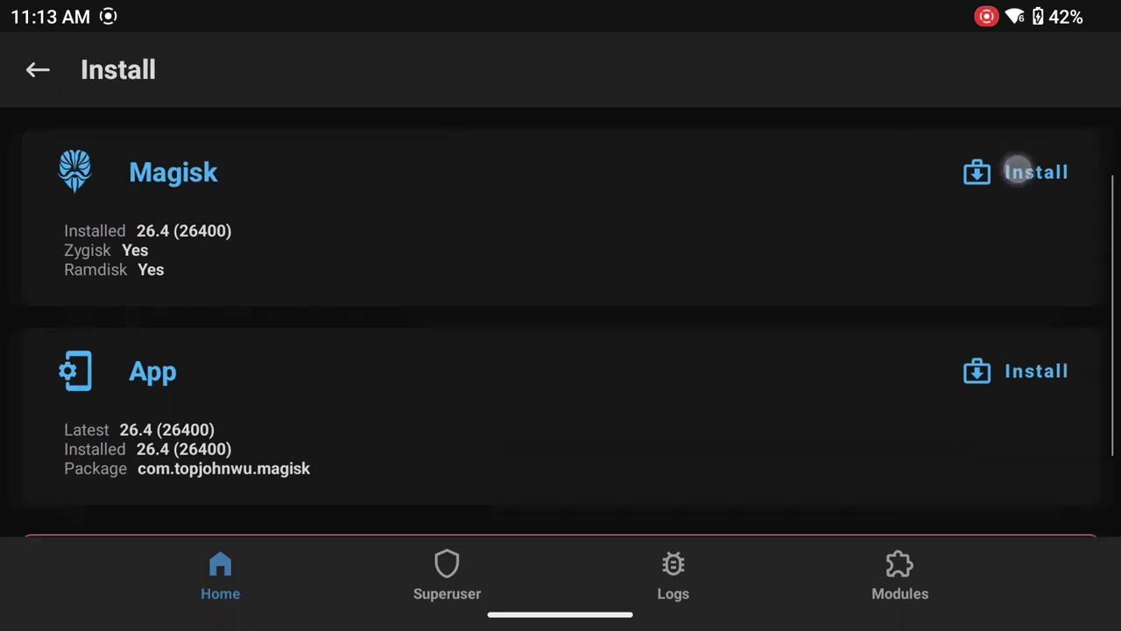
click(68, 237)
click(1016, 172)
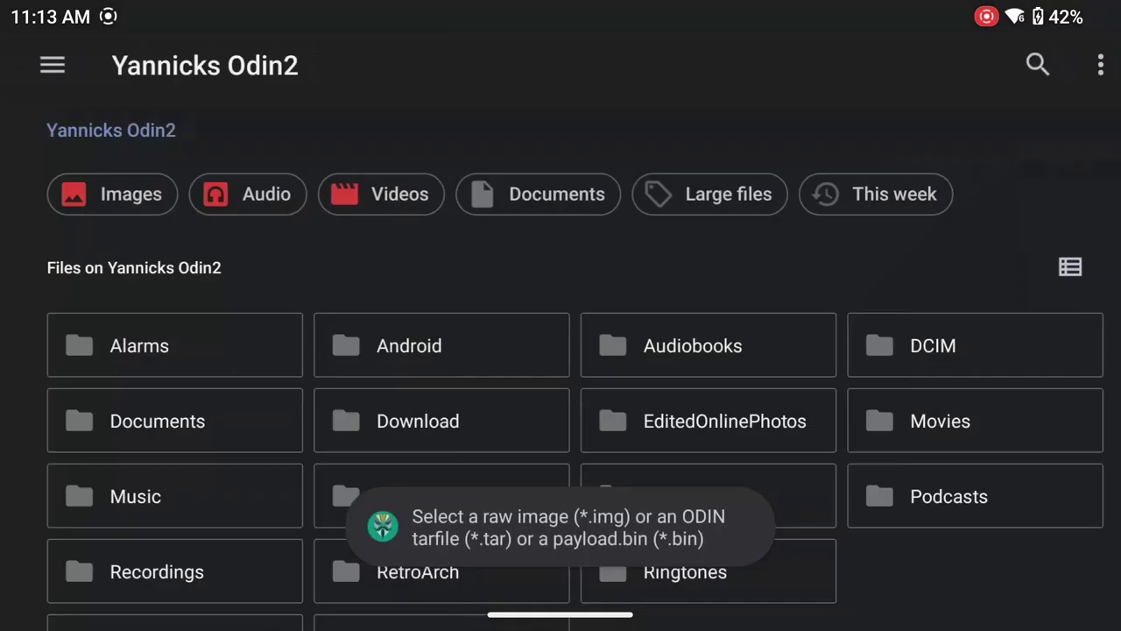
drag(801, 408, 816, 202)
drag(805, 368, 815, 306)
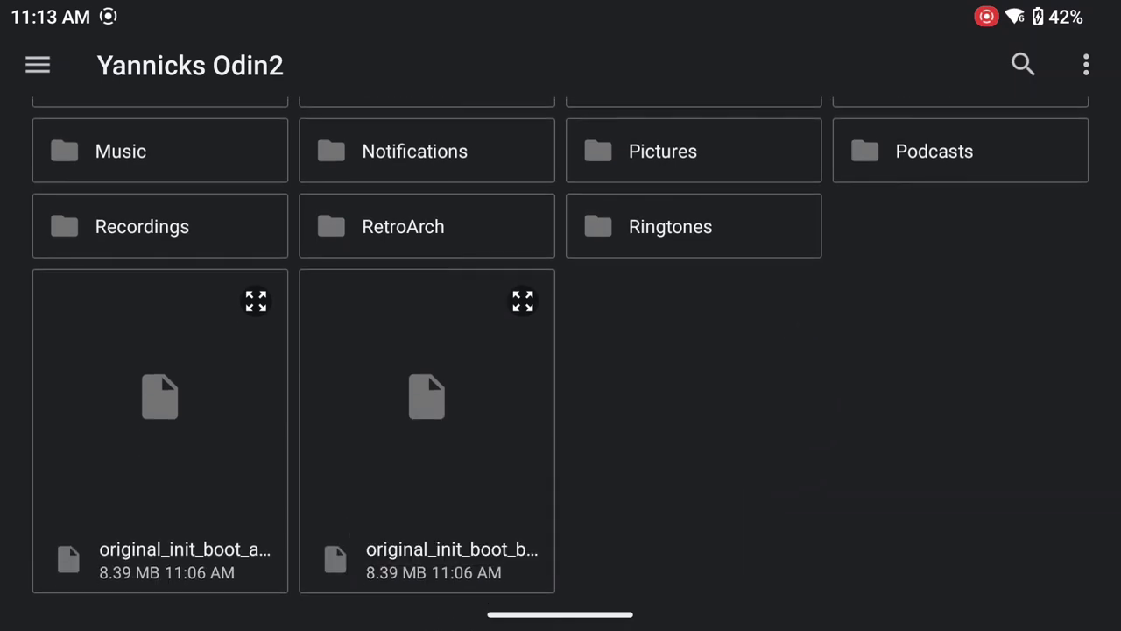
click(434, 403)
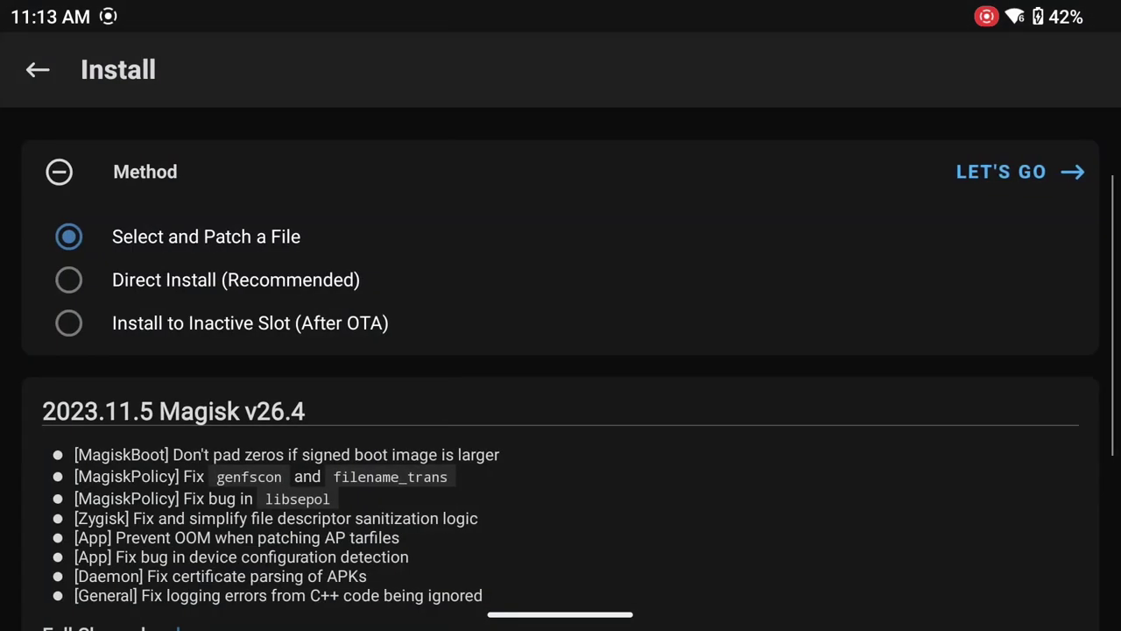
click(1004, 172)
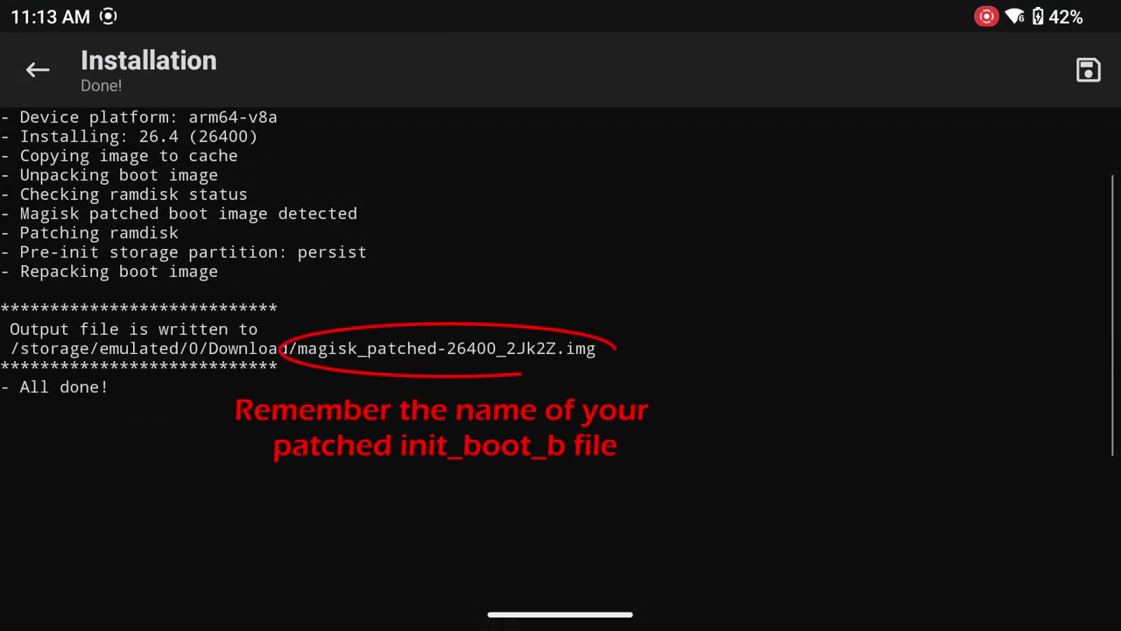
click(37, 70)
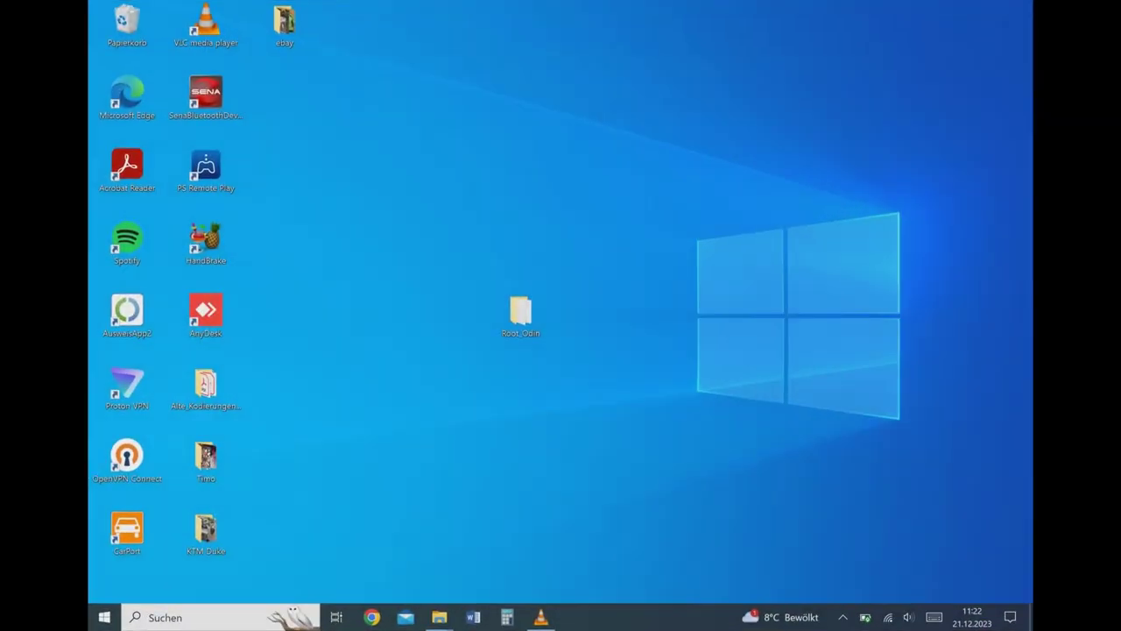
Switch to File Explorer on the Windows PC and open the Odin2 device's Internal shared storage.
mouse_move(439, 616)
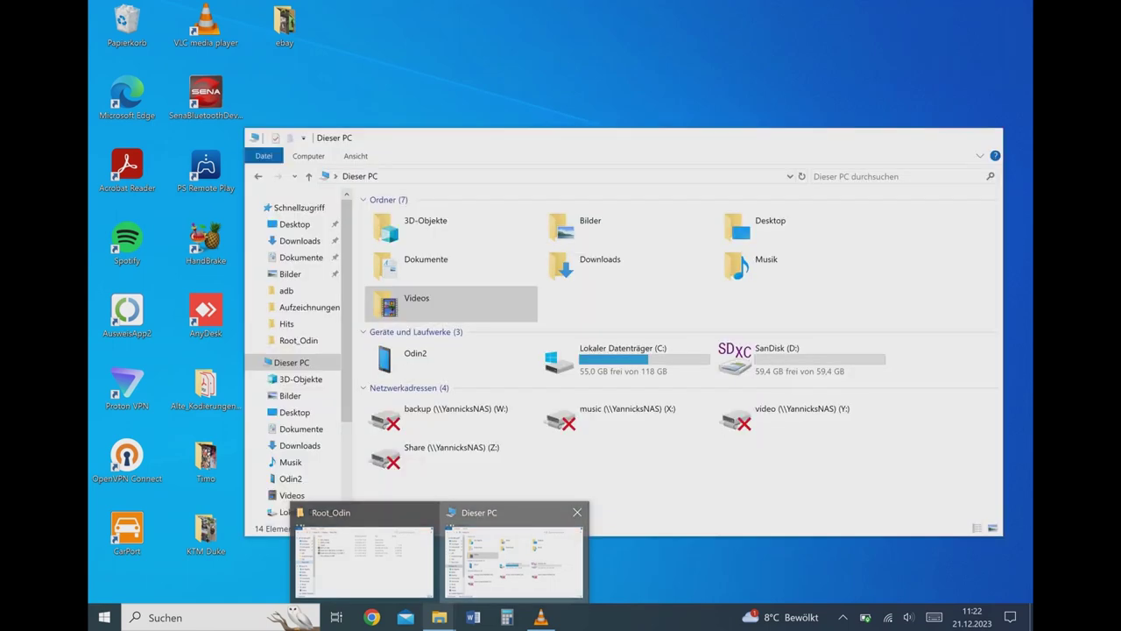
click(514, 557)
double_click(415, 358)
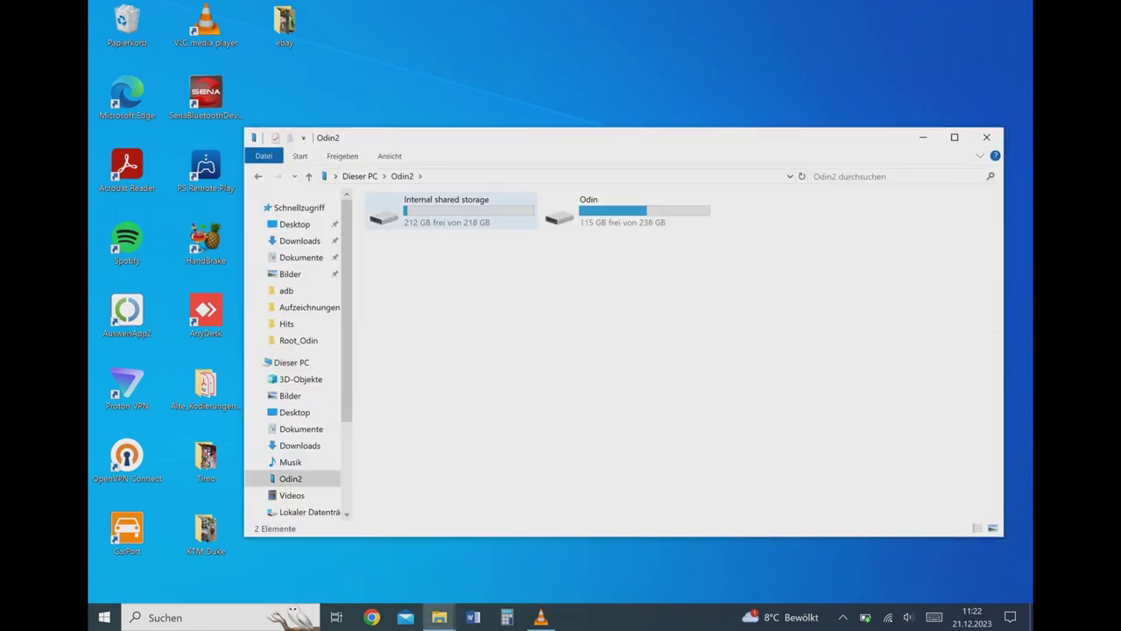
double_click(449, 210)
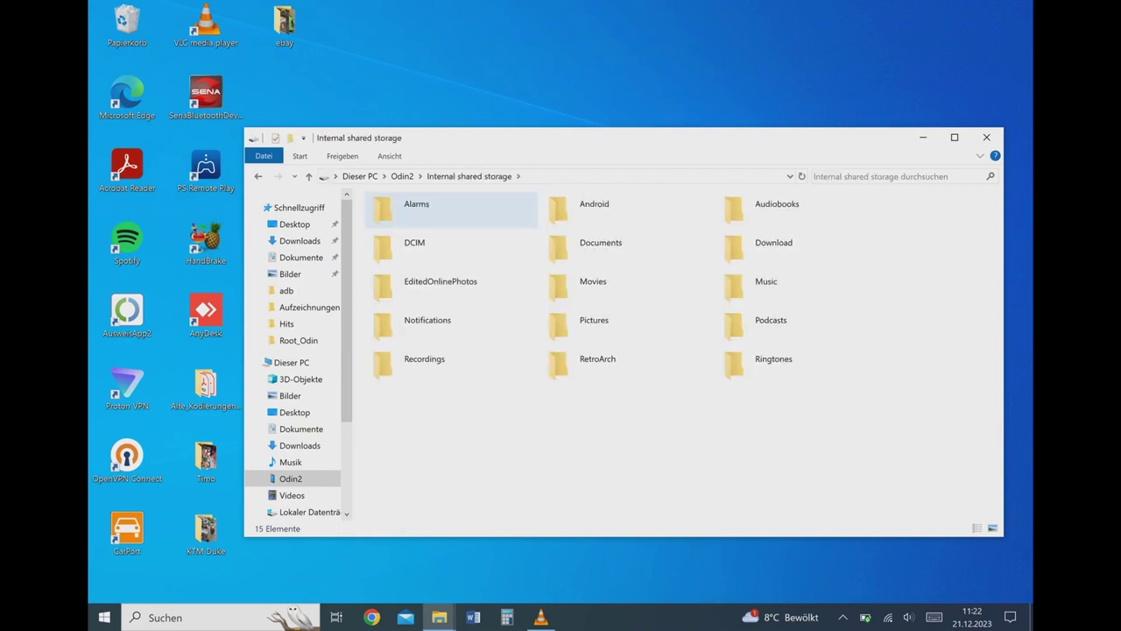
Open the device's Download folder and rename magisk_patched-26400_FxDgf to patched_init_boot_a.
double_click(770, 247)
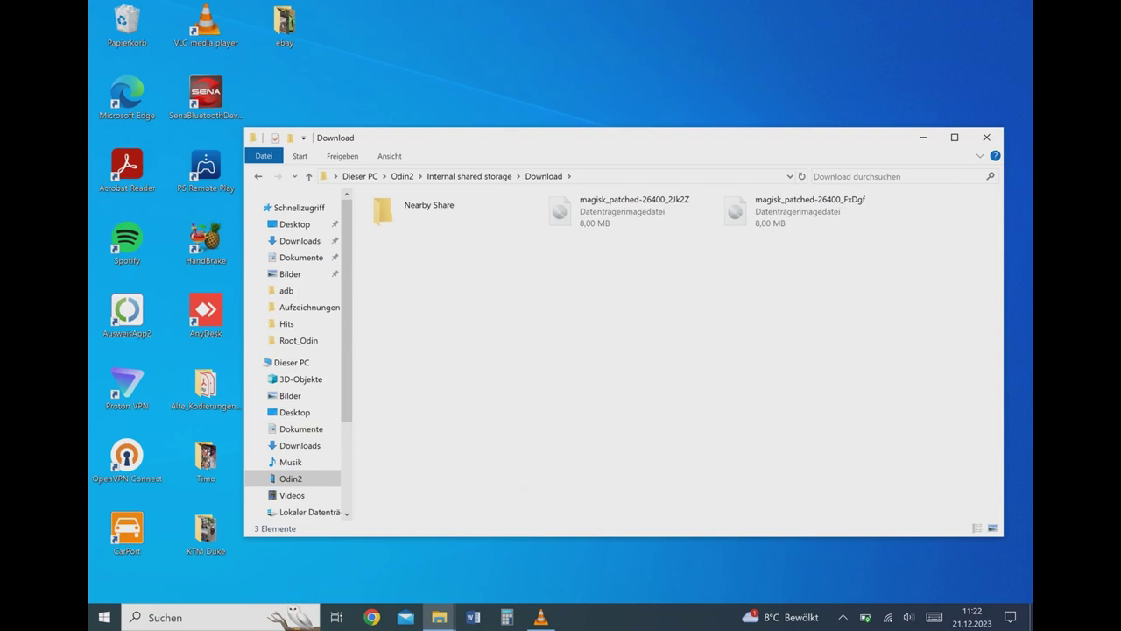
right_click(774, 214)
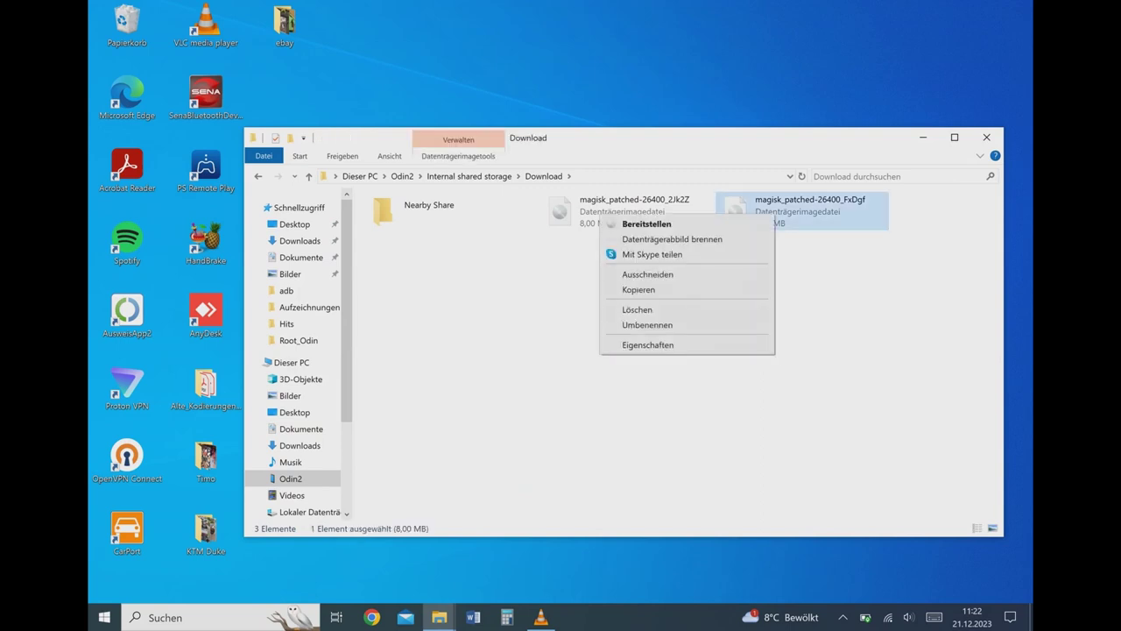
key(Return)
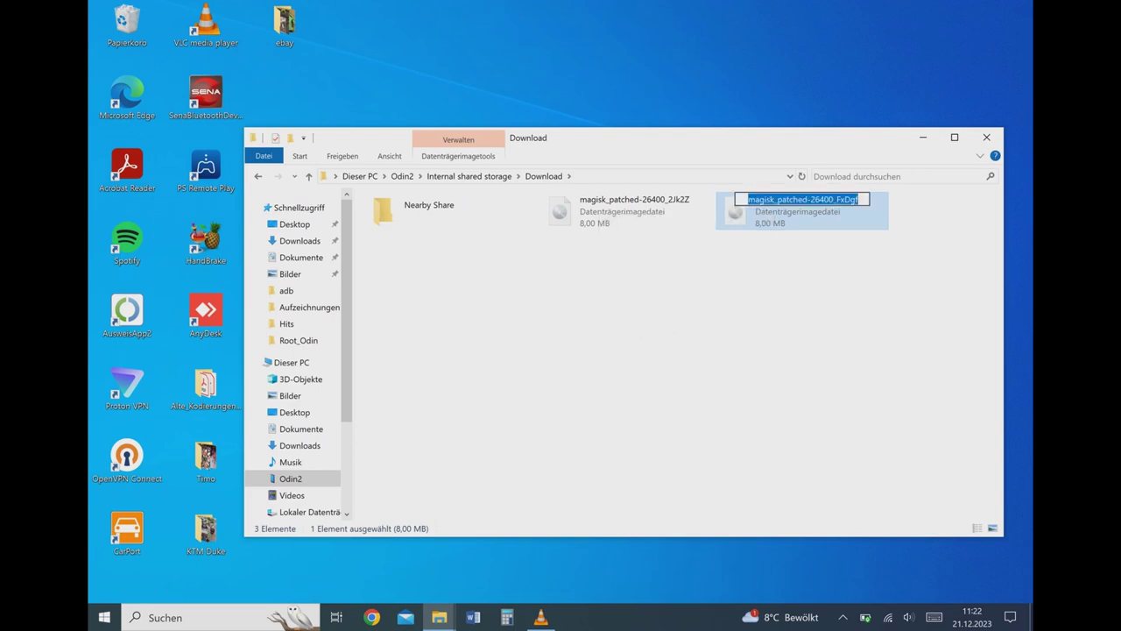
text(tch)
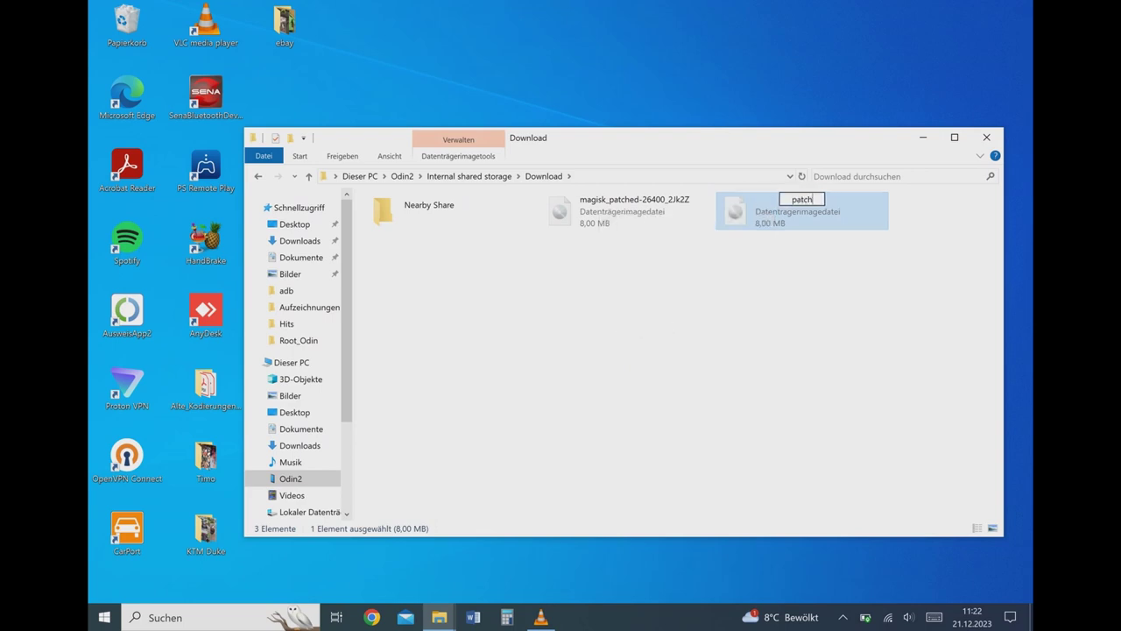
text(ed_init_)
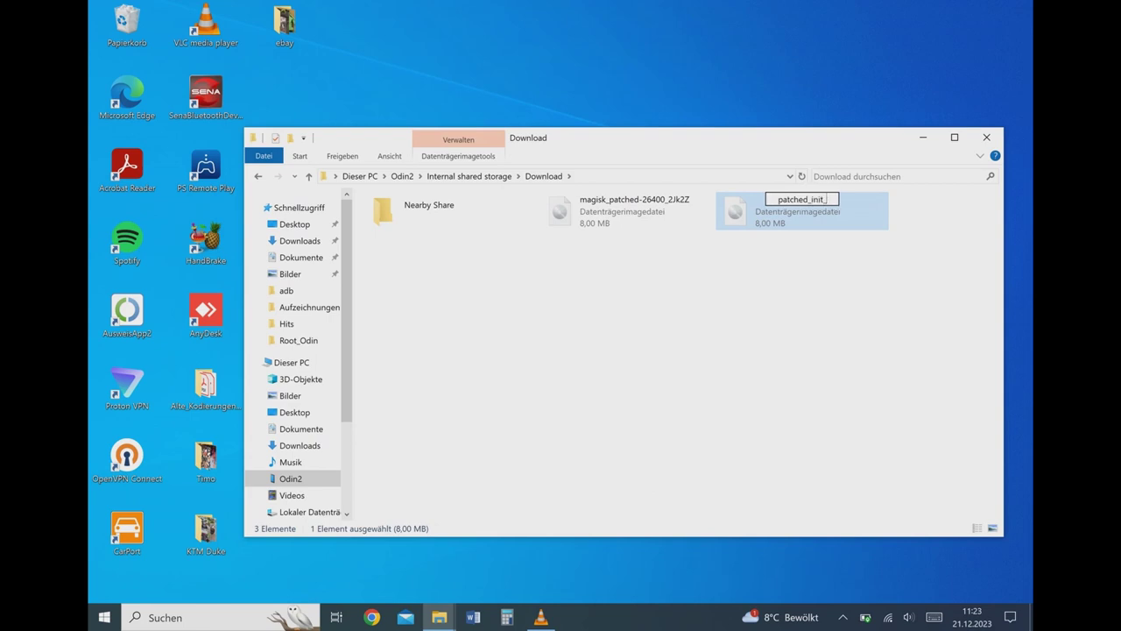
text(boot_a)
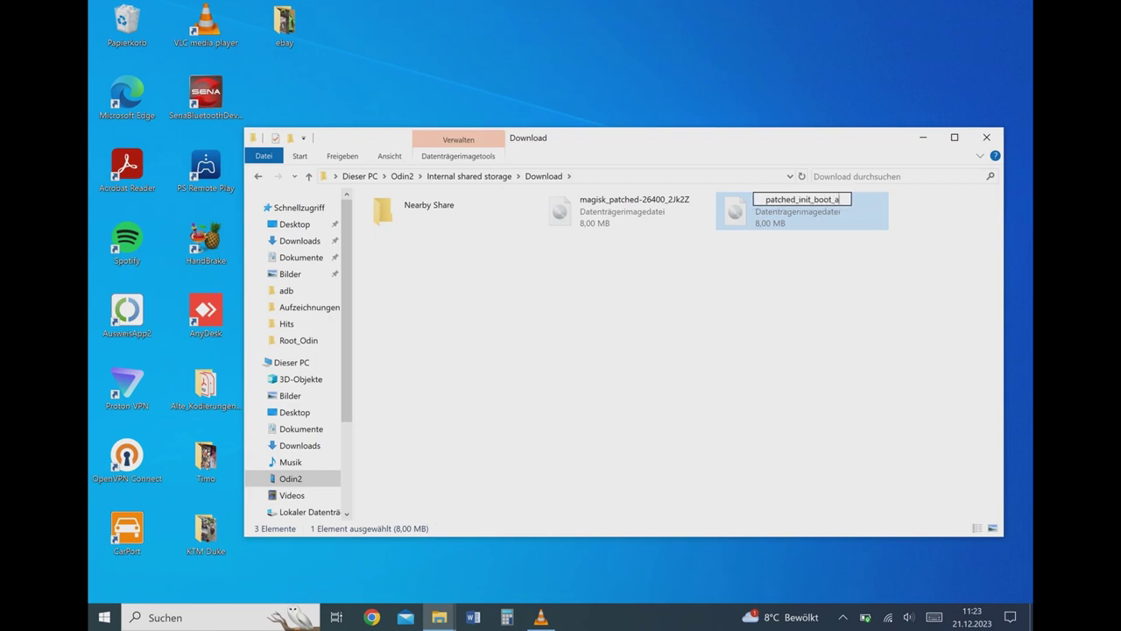
key(Return)
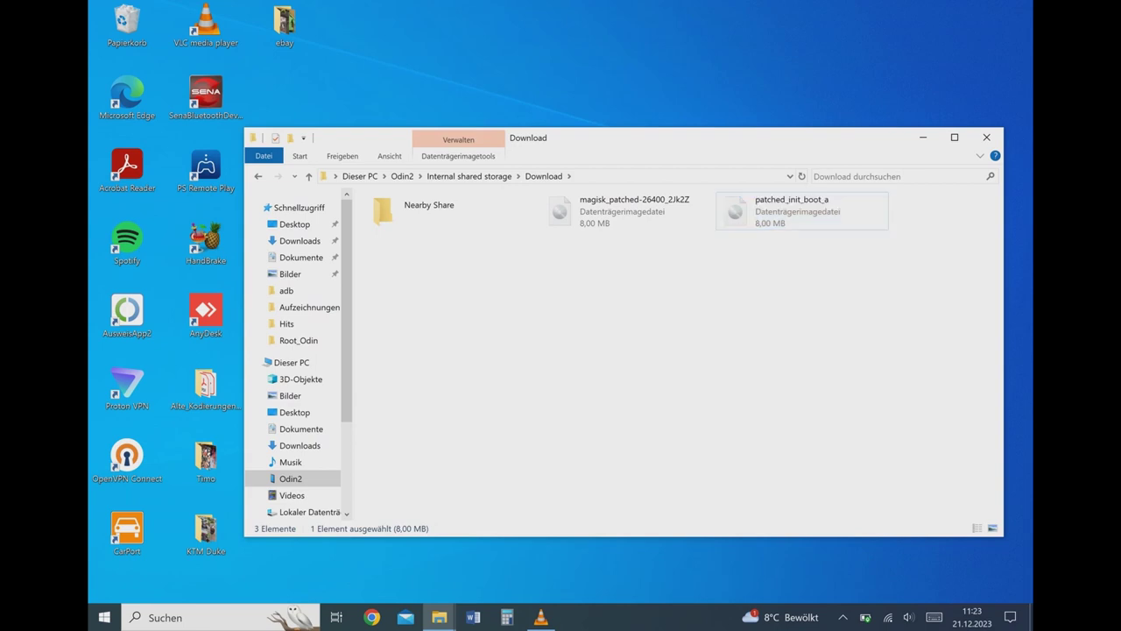
Rename magisk_patched-26400_2Jk2Z in the Download folder to patched_init_boot_b.
click(609, 210)
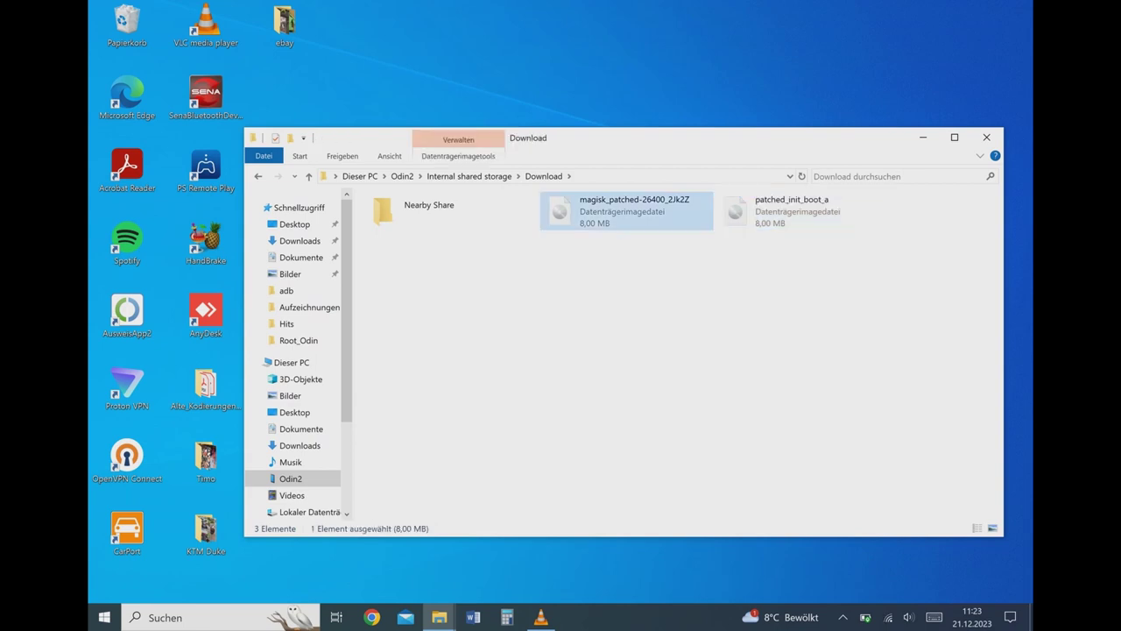
right_click(609, 211)
click(481, 320)
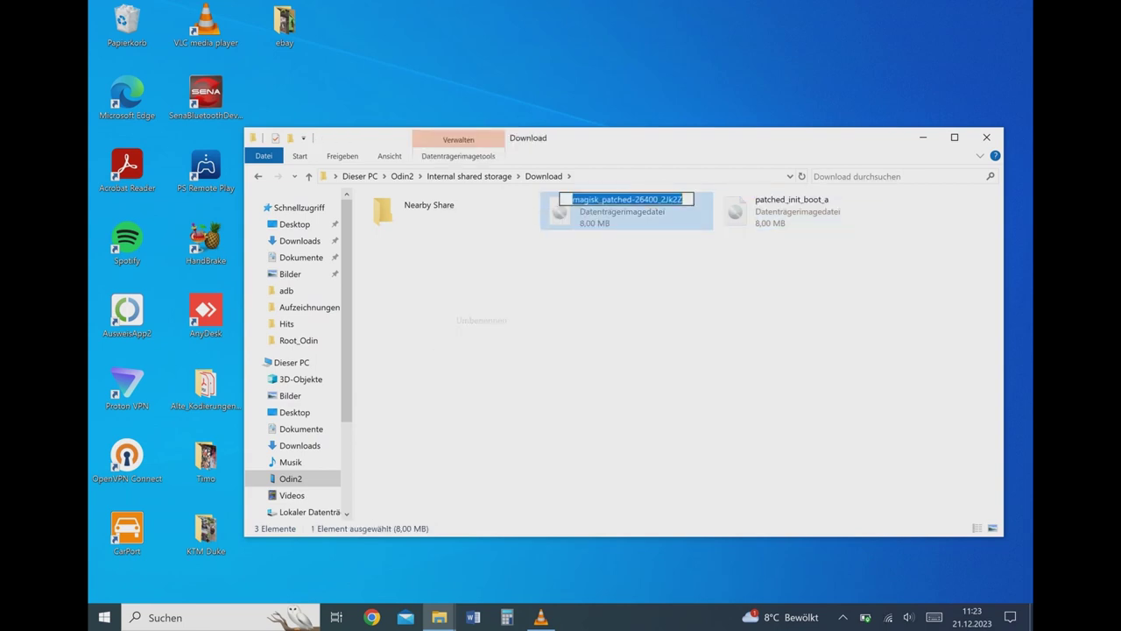
text(patche)
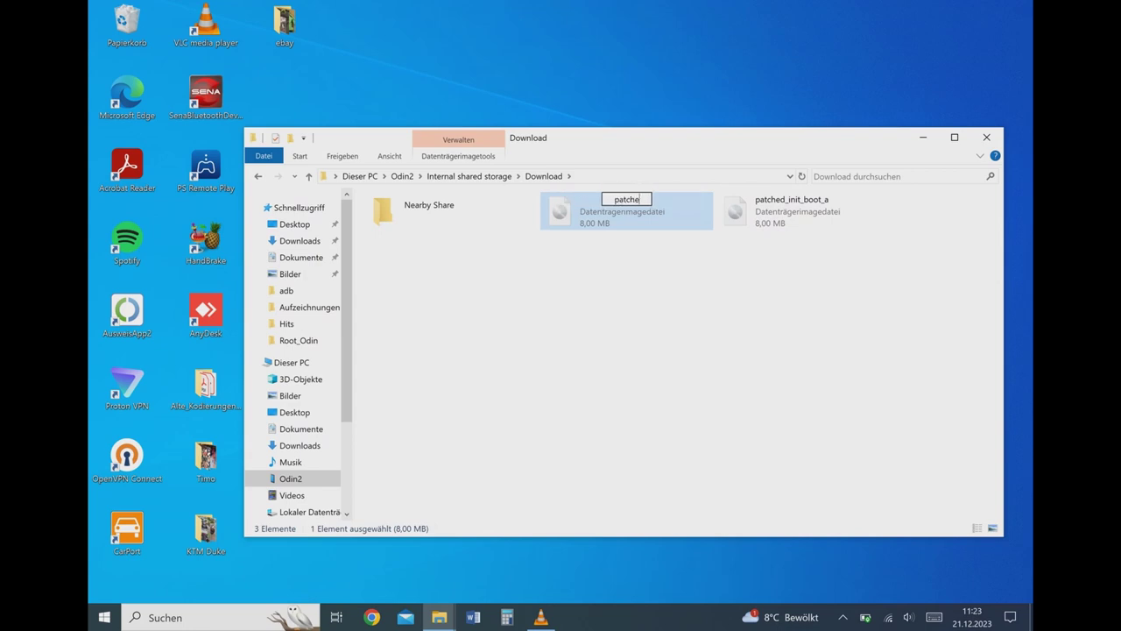
text(d_init_boot)
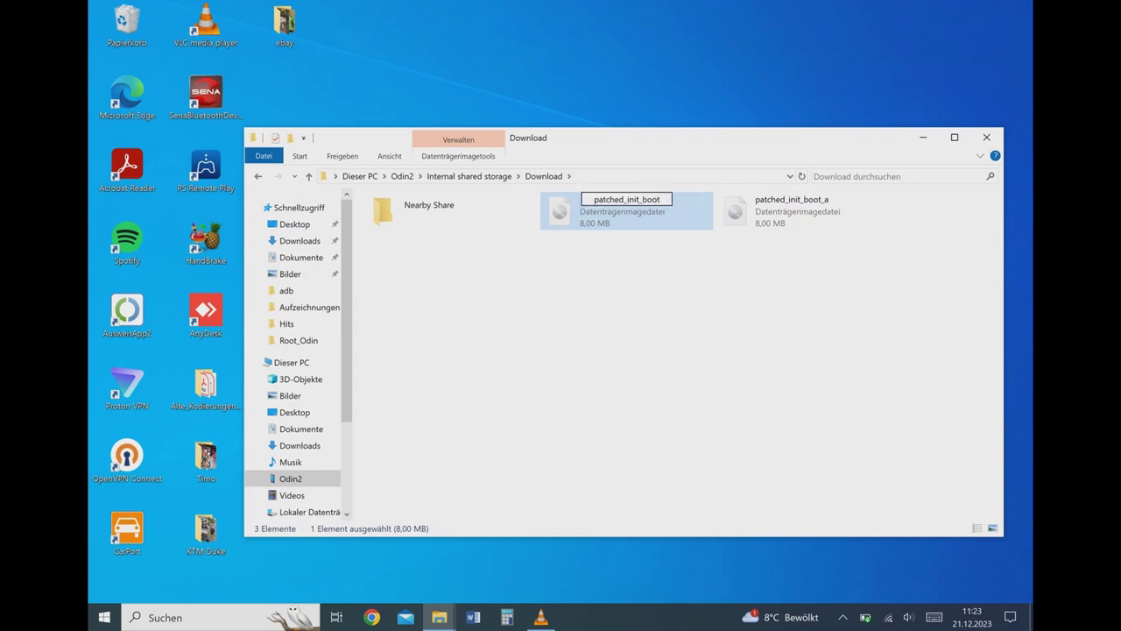
text(_b)
key(Return)
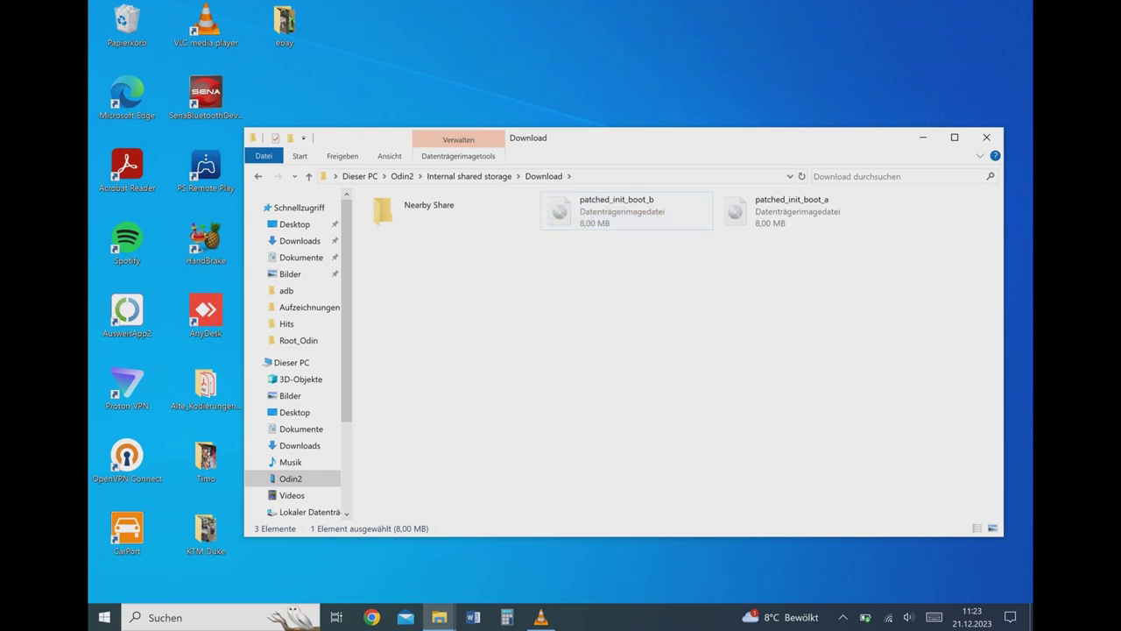
Move patched_init_boot_a and patched_init_boot_b from the device's Download folder into the PC's Root_Odin\QFIL_Extracts folder.
drag(595, 295, 785, 210)
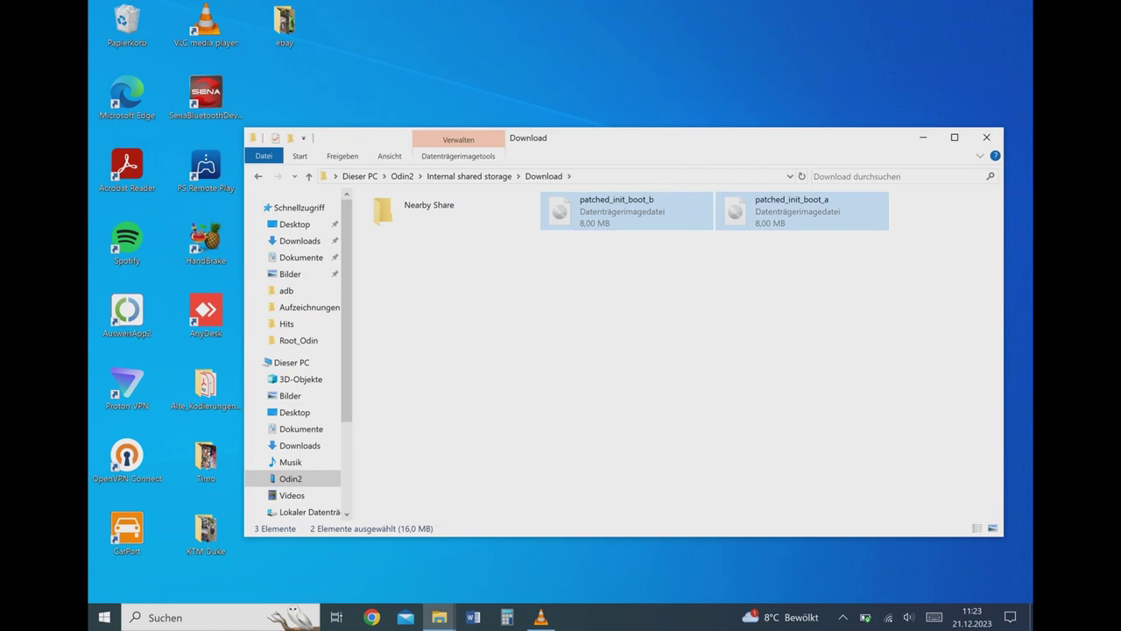
right_click(610, 213)
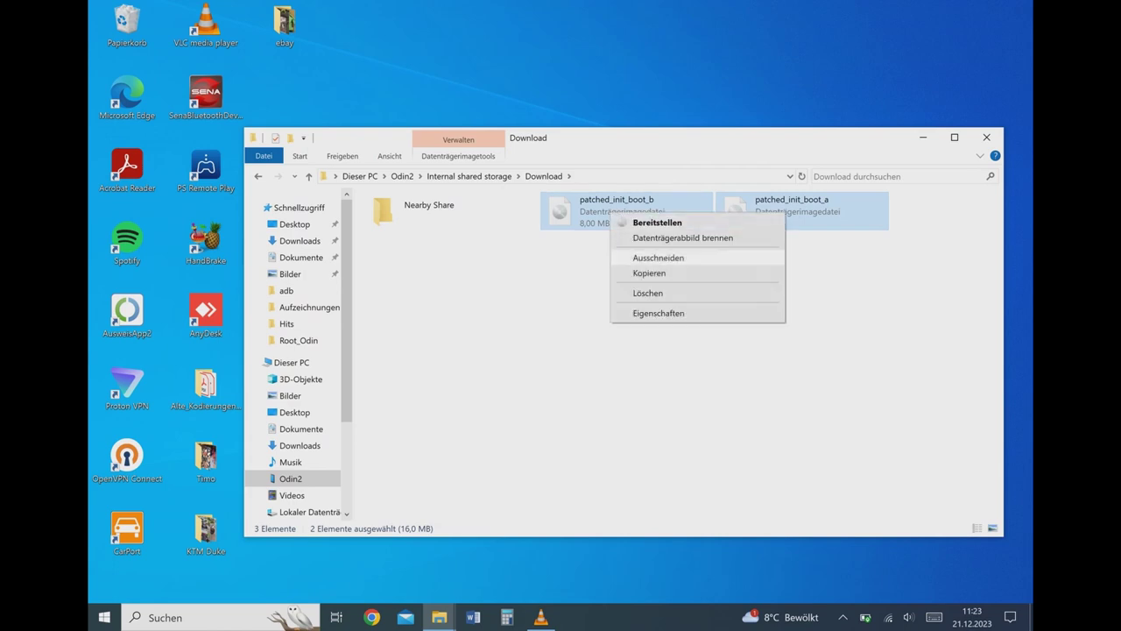
click(657, 257)
click(439, 617)
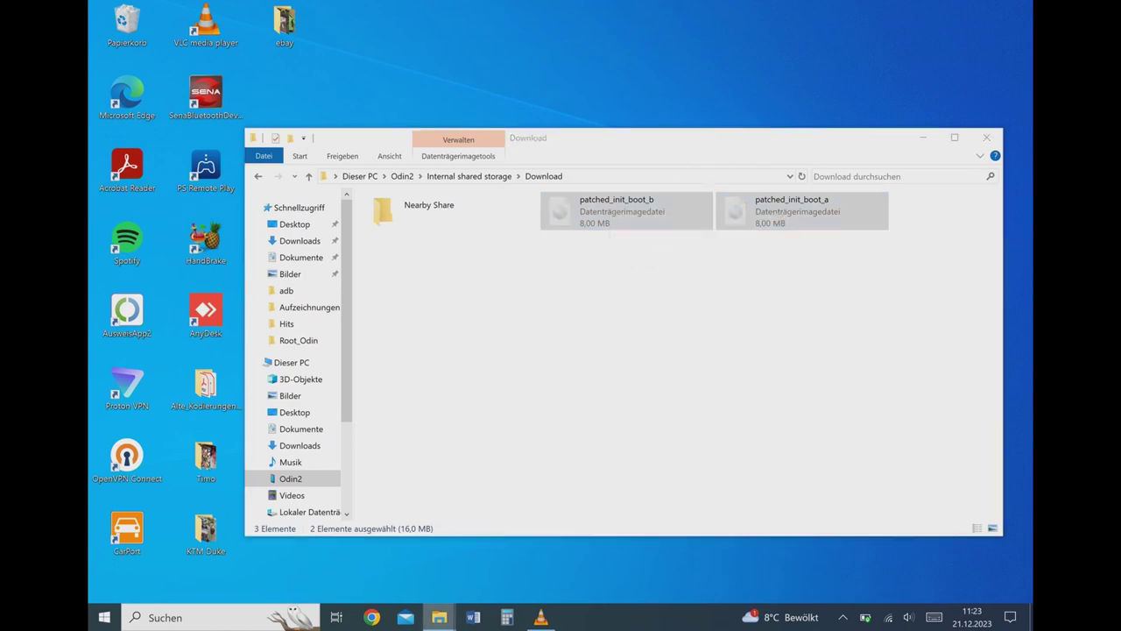
click(363, 561)
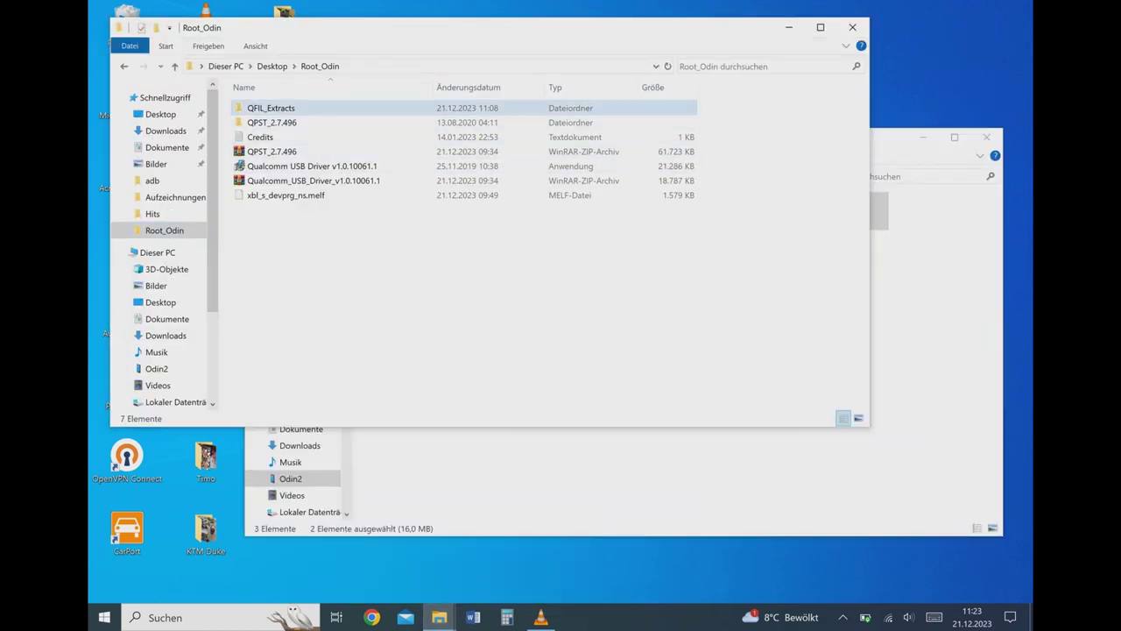
double_click(271, 108)
key(Return)
right_click(293, 180)
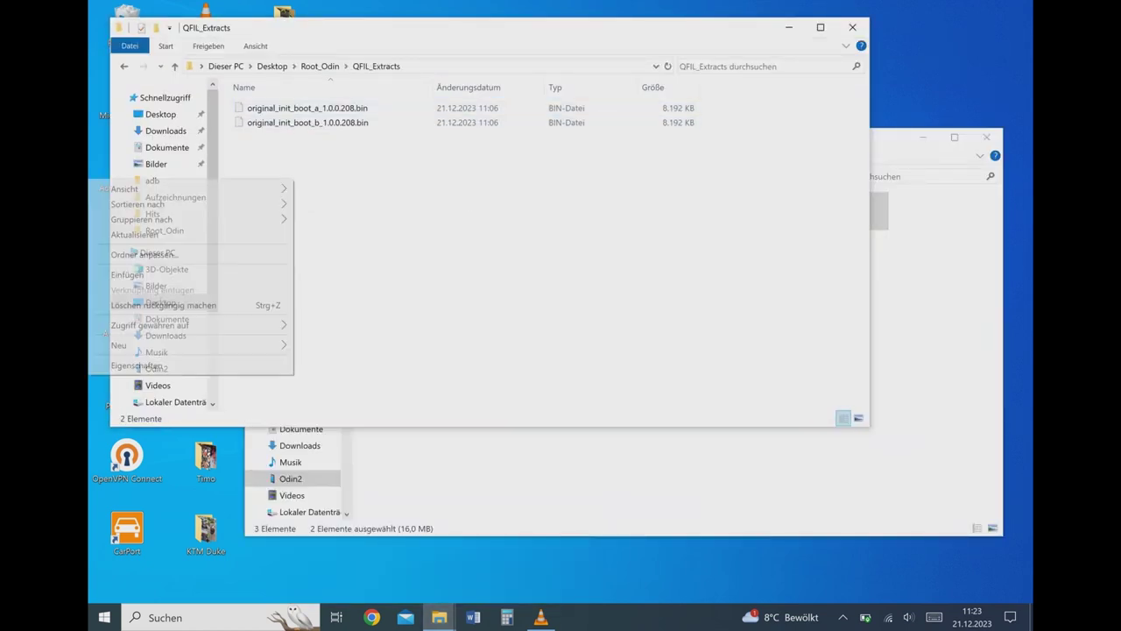
click(127, 274)
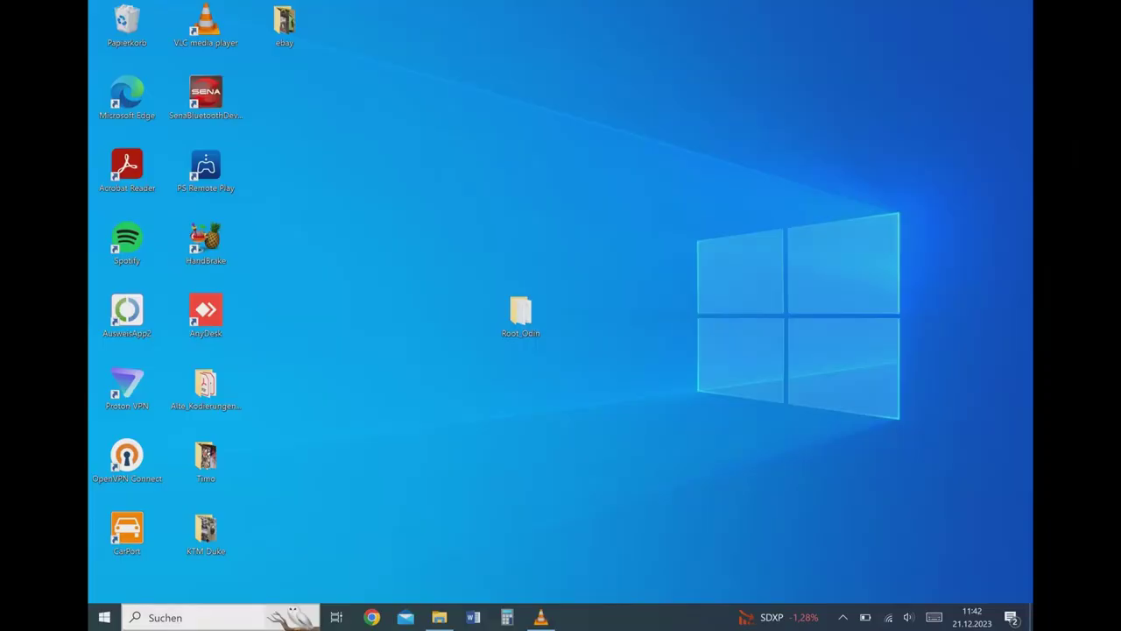
Search Windows for QFIL and launch the application.
click(161, 617)
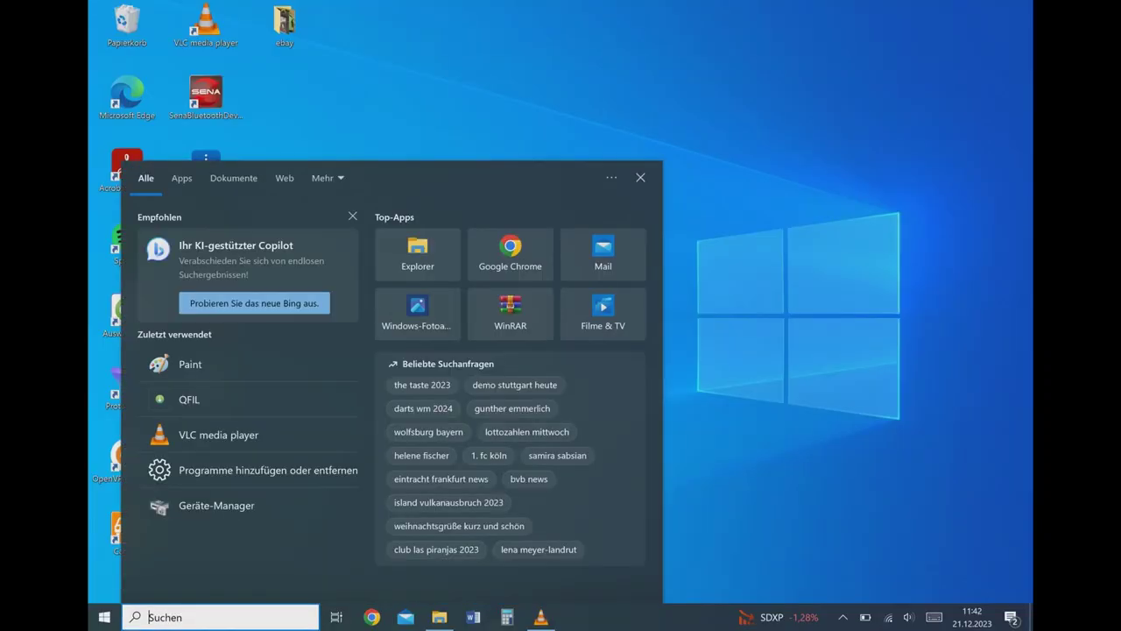
text(QFIL)
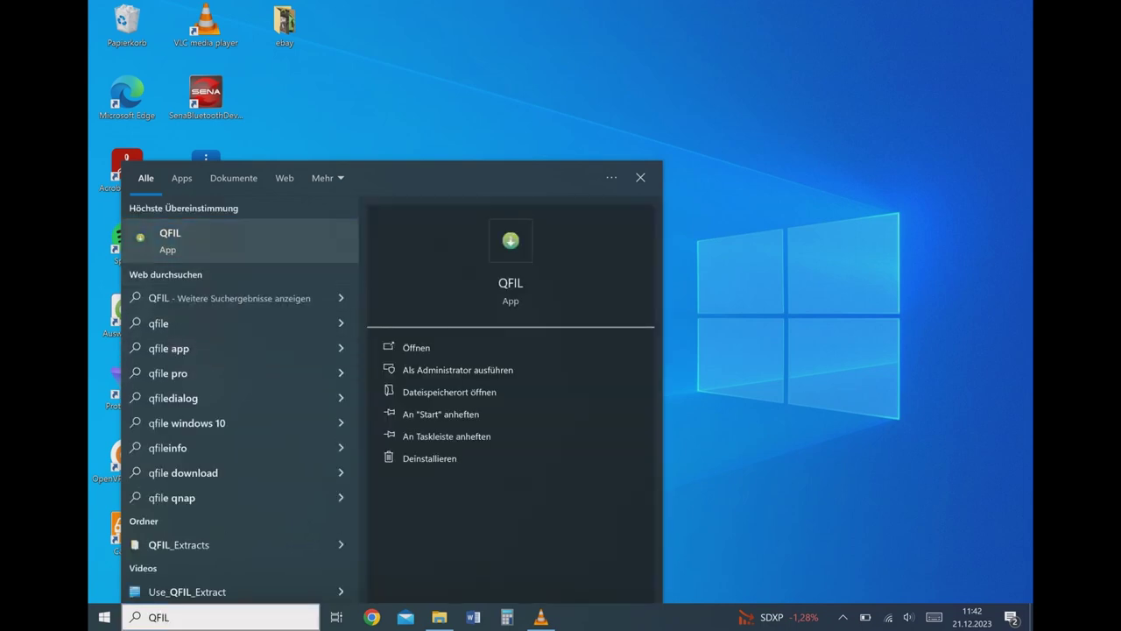
key(Return)
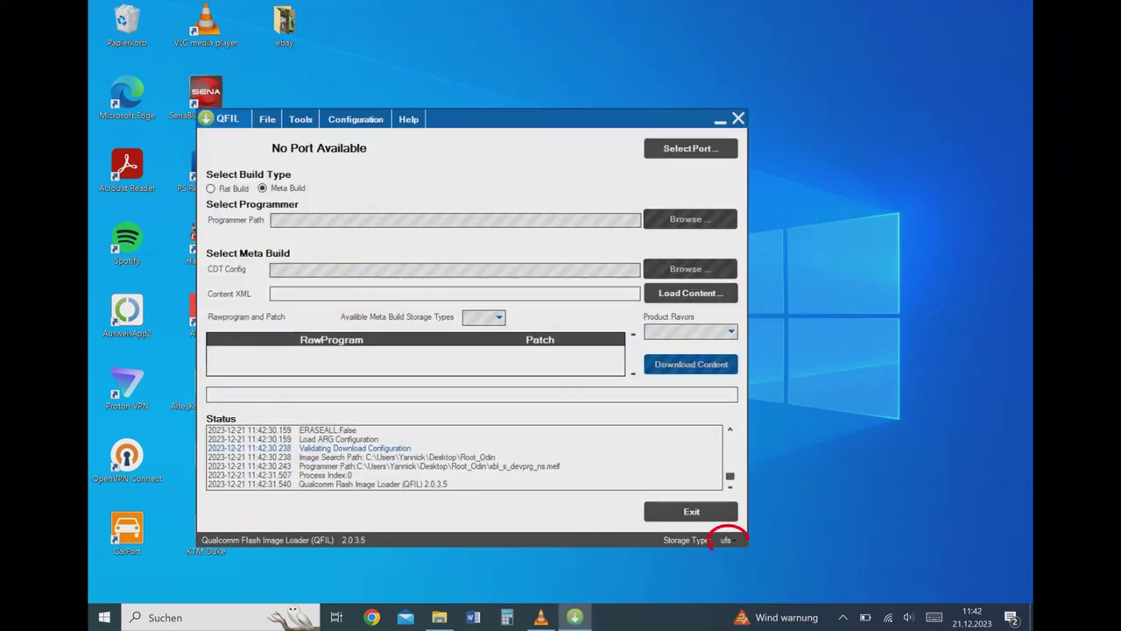
Set QFIL's storage type to ufs and the build type to Flat Build.
click(727, 539)
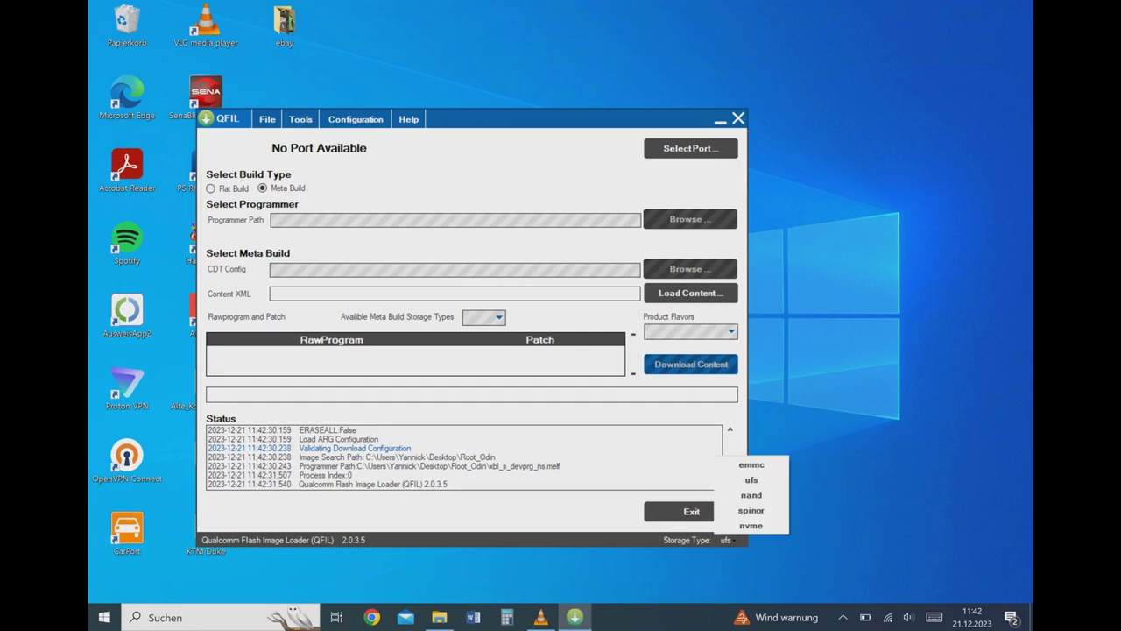
click(751, 479)
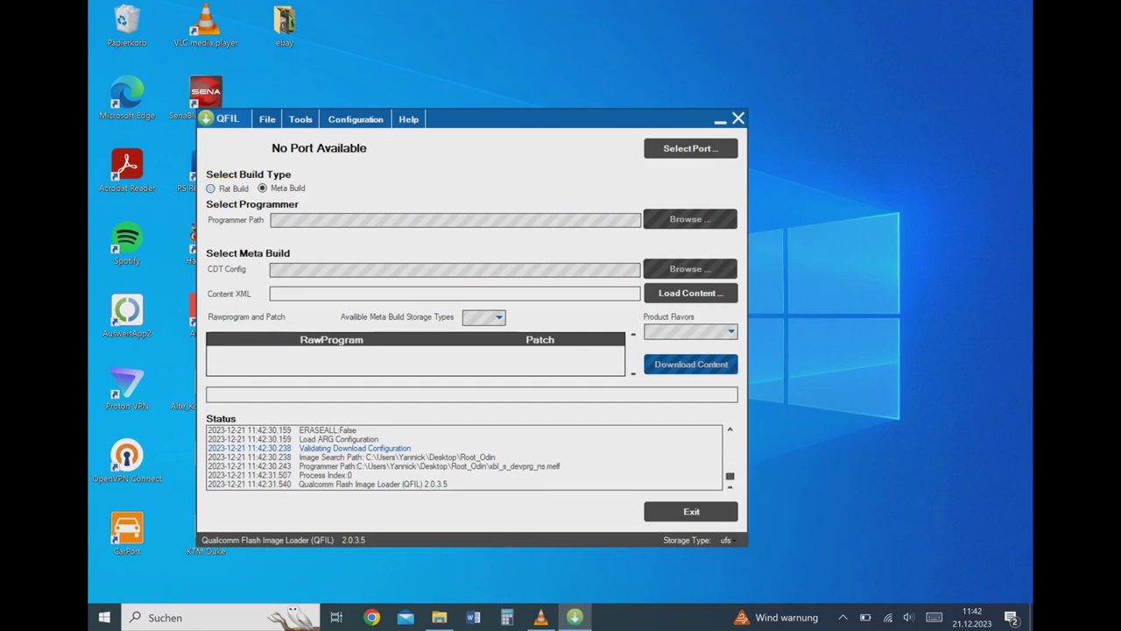
click(210, 188)
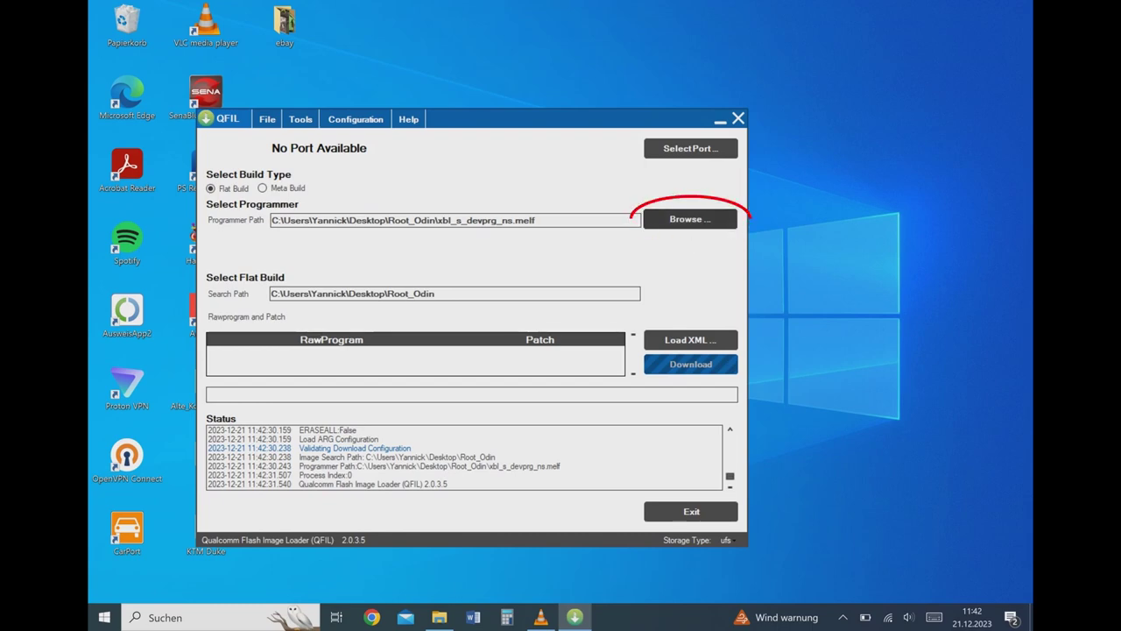
Show all file types in the Root_Odin folder and load xbl_s_devprg_ns.melf as the programmer.
click(689, 219)
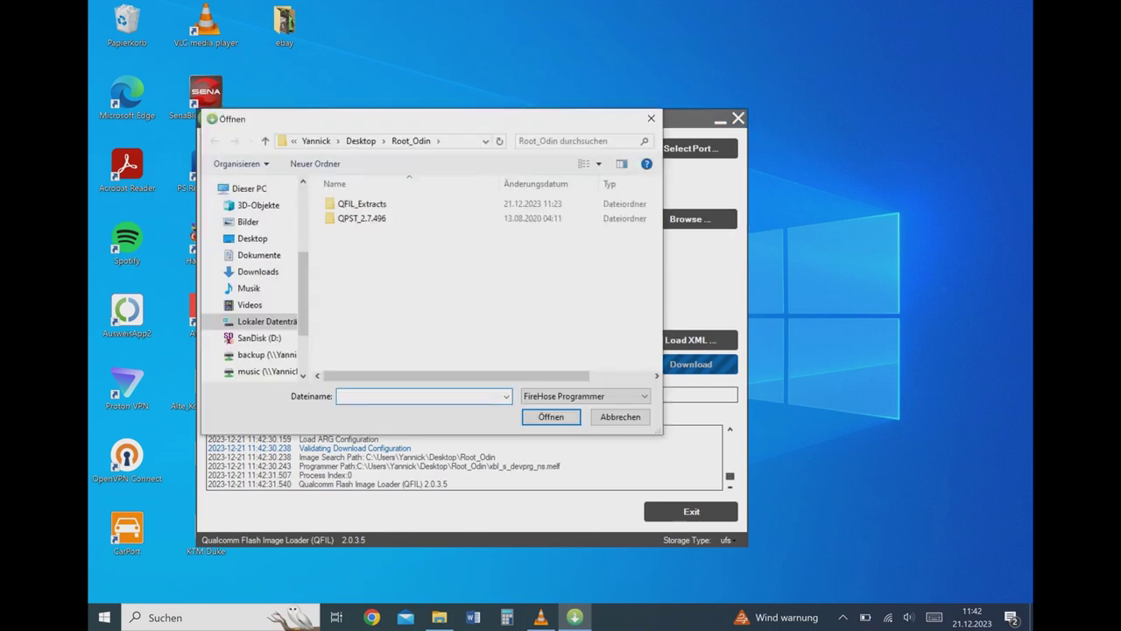
click(585, 396)
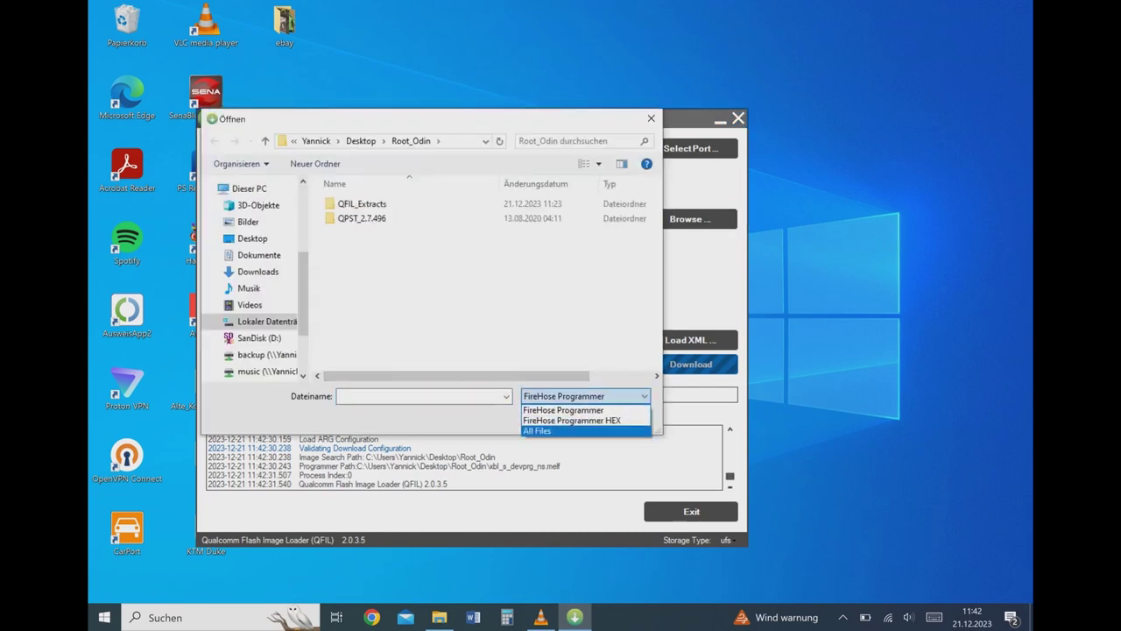
click(585, 430)
key(Return)
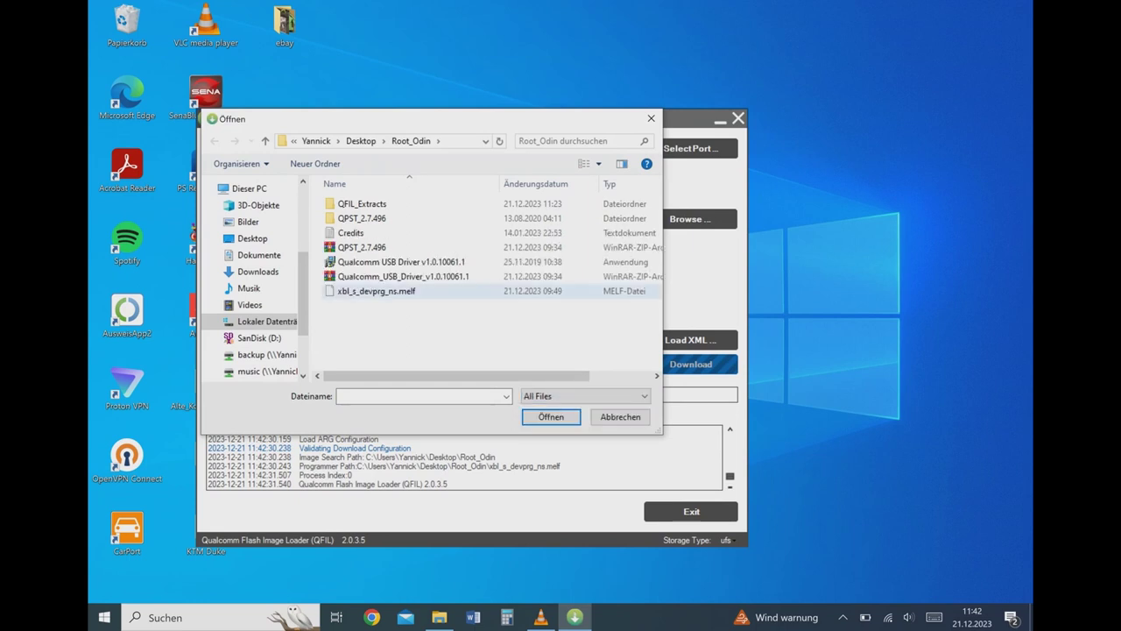
click(377, 291)
click(550, 416)
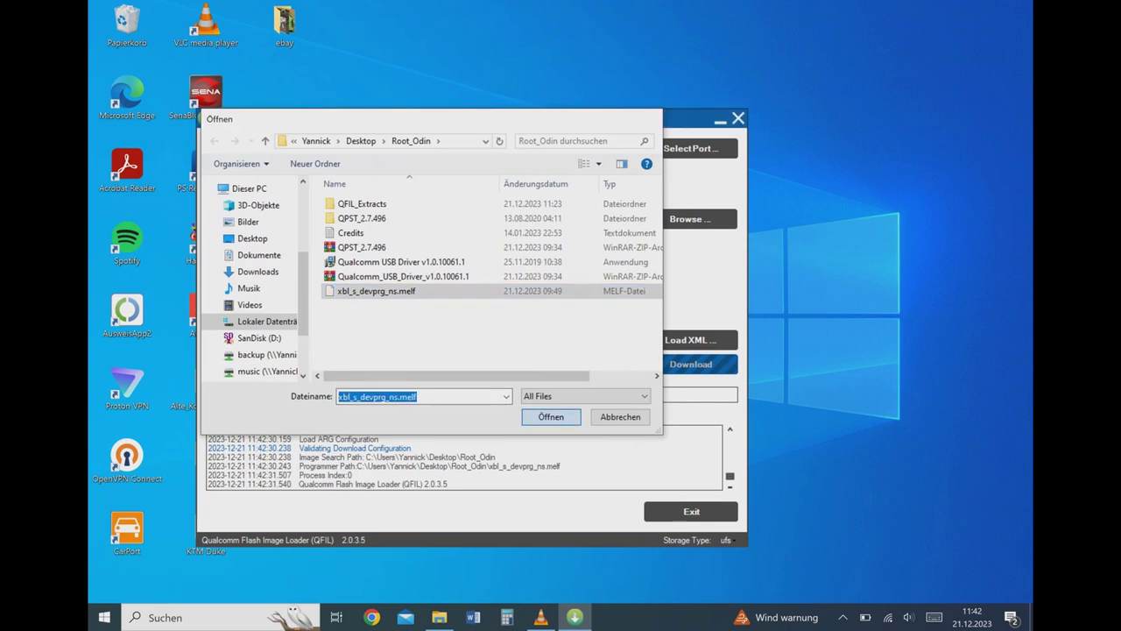
key(Return)
Select the Qualcomm HS-USB QDLoader 9008 (COM3) port and open the Partition Manager.
click(691, 148)
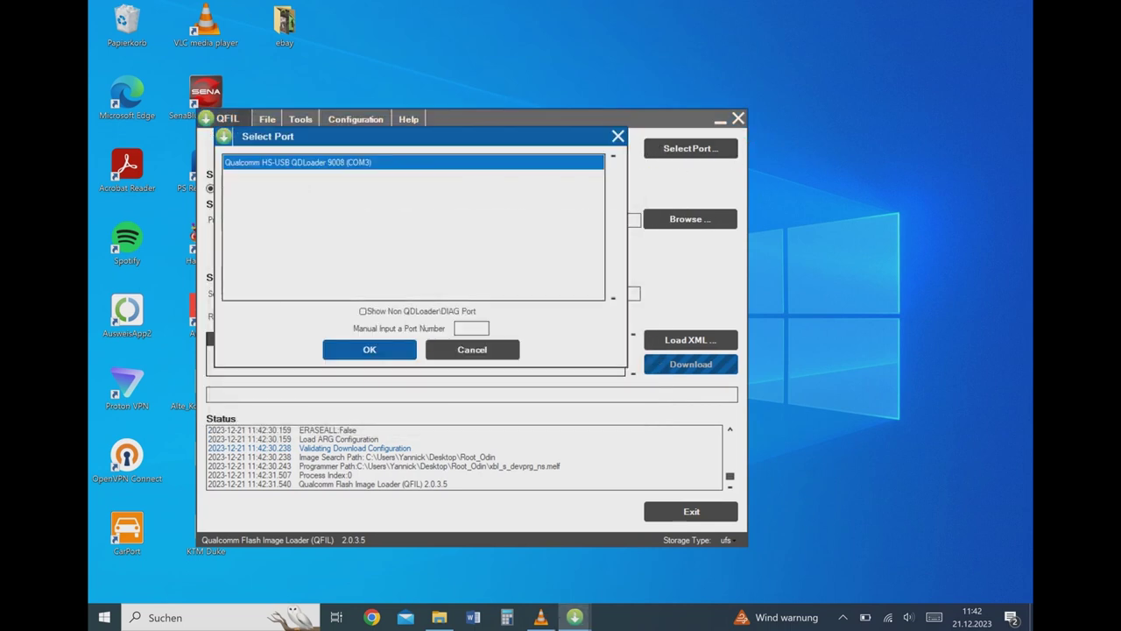
key(Return)
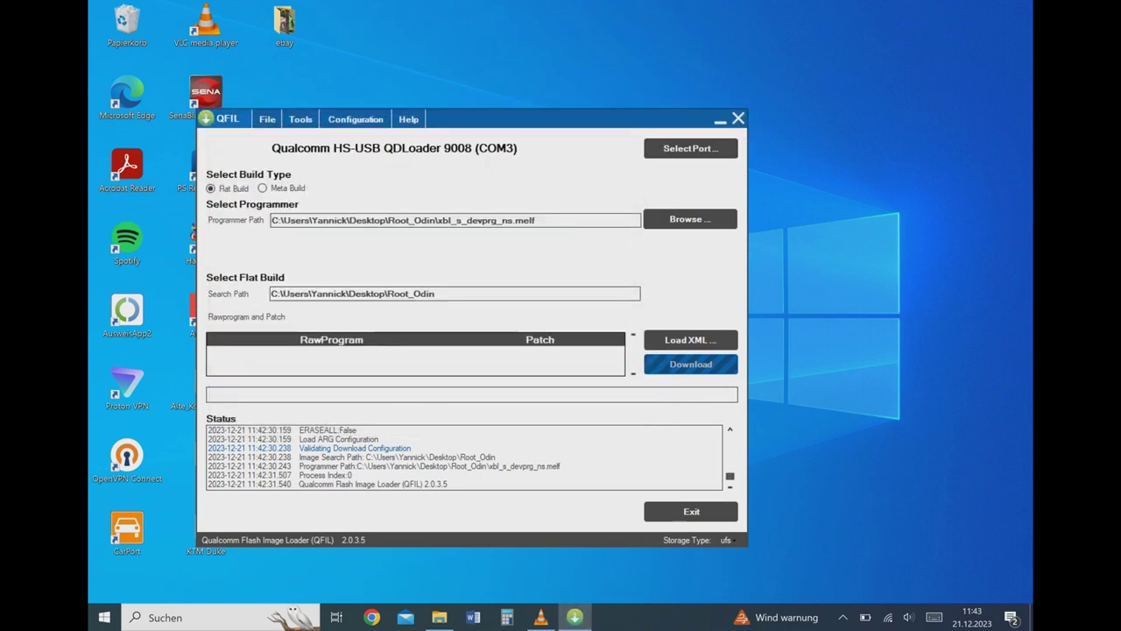
click(301, 119)
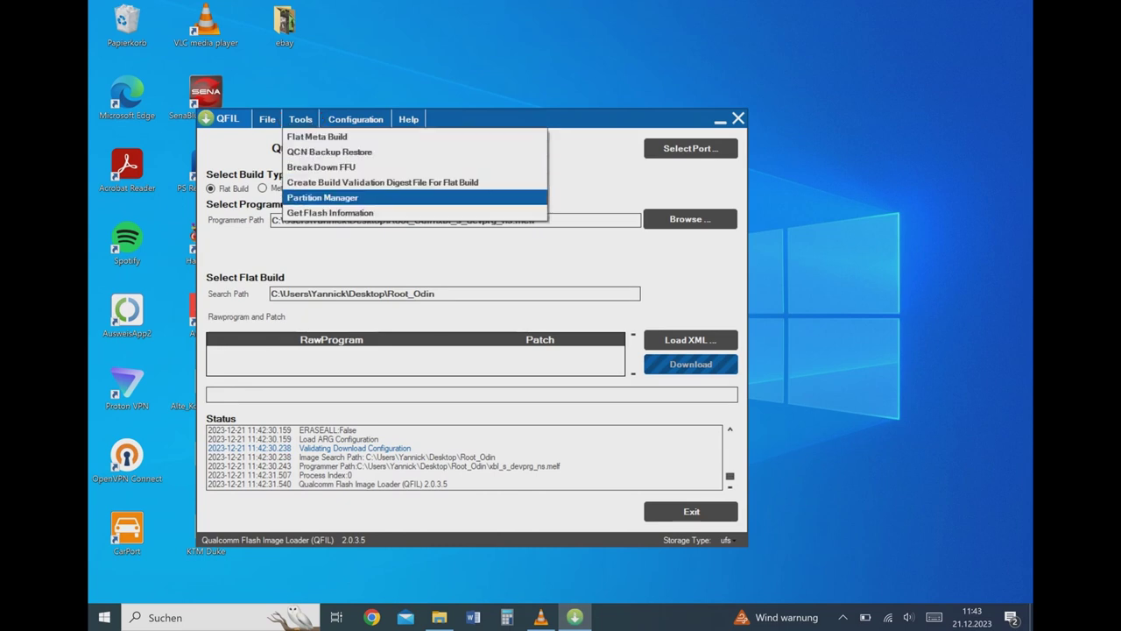
key(Return)
key(Return)
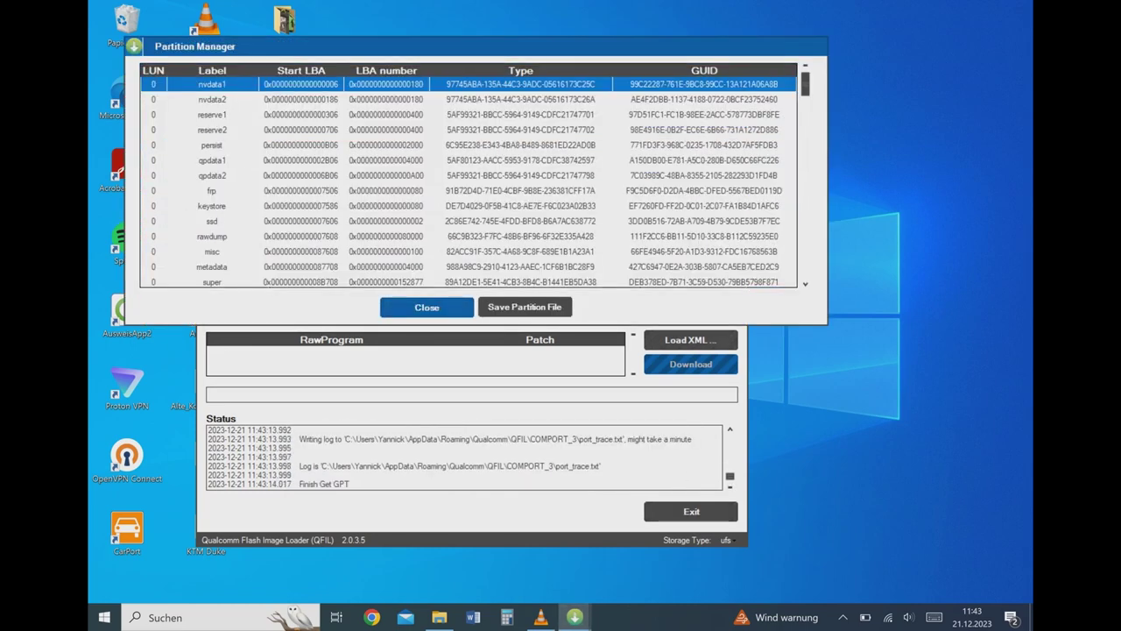
Manage the partition data of init_boot_a and load the patched_init_boot_a image from the QFIL_Extracts folder into it.
scroll(467, 182, down, 20)
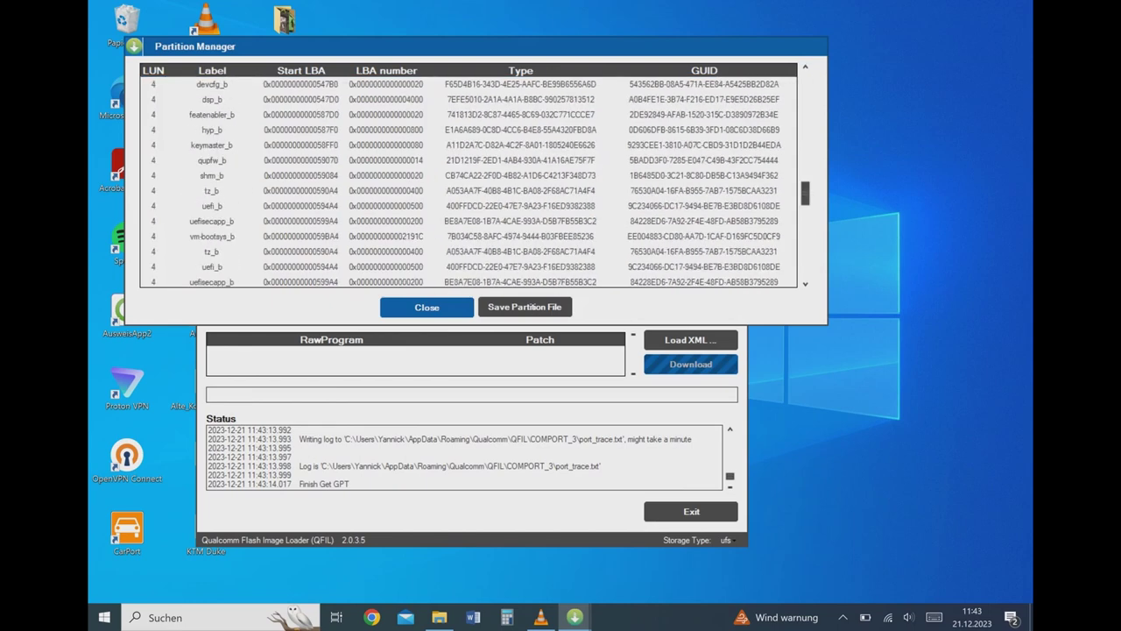
scroll(495, 184, down, 1)
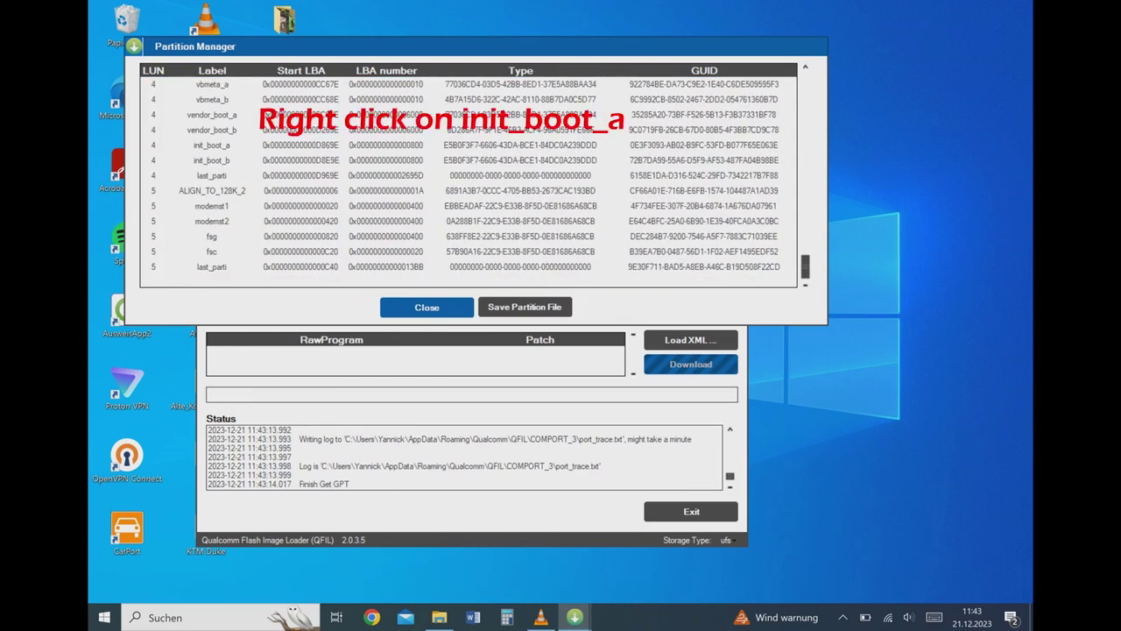
click(211, 144)
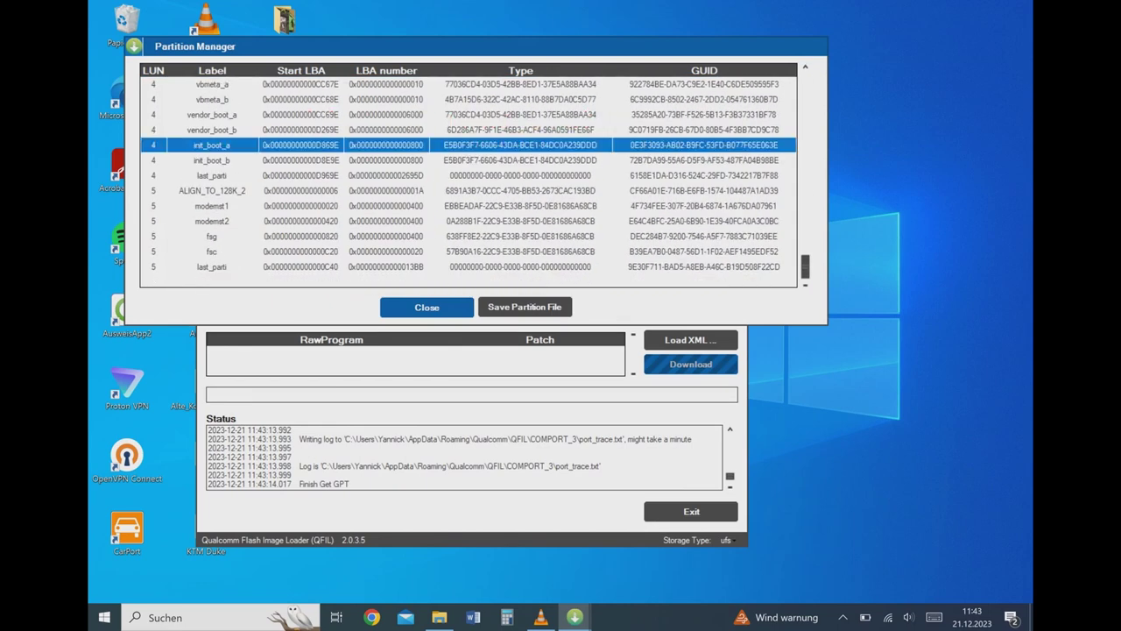
right_click(241, 146)
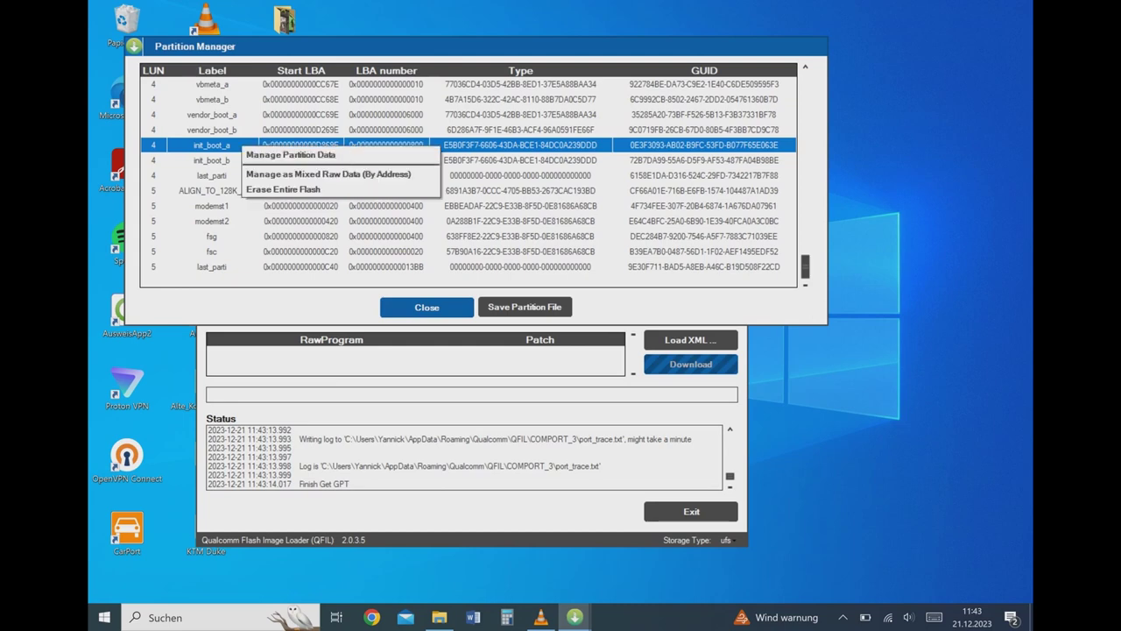
click(290, 154)
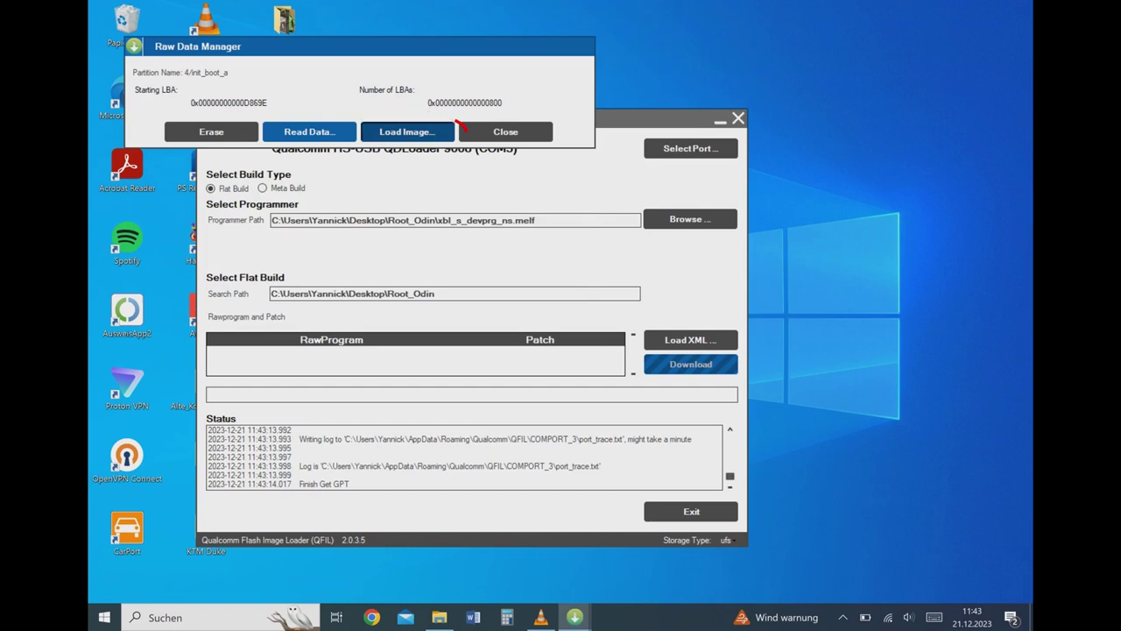
click(408, 132)
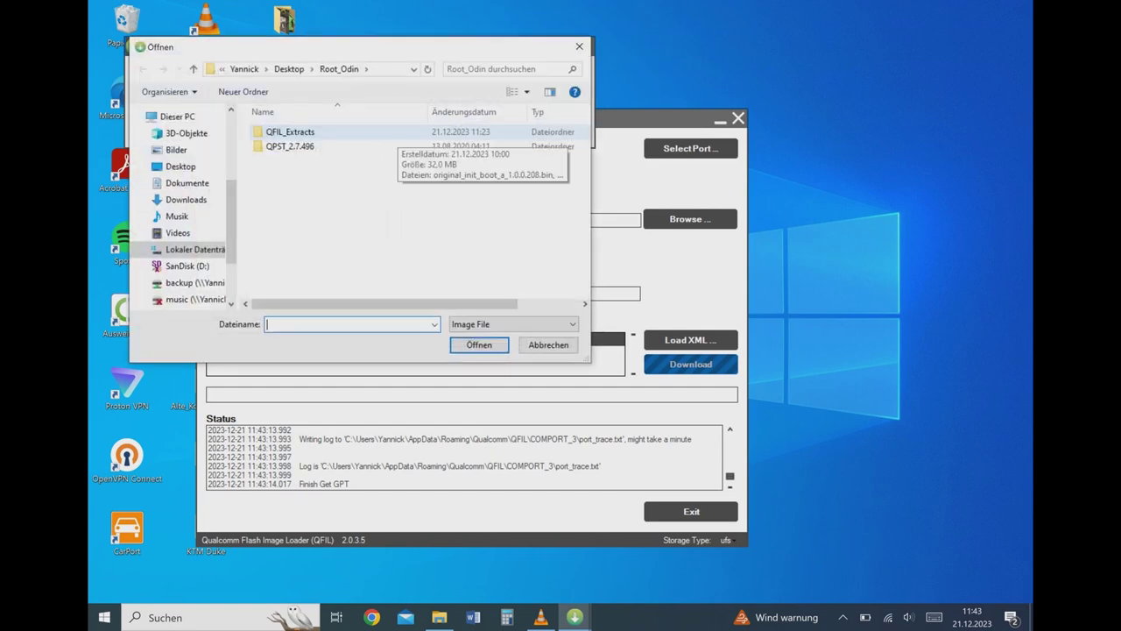
double_click(394, 131)
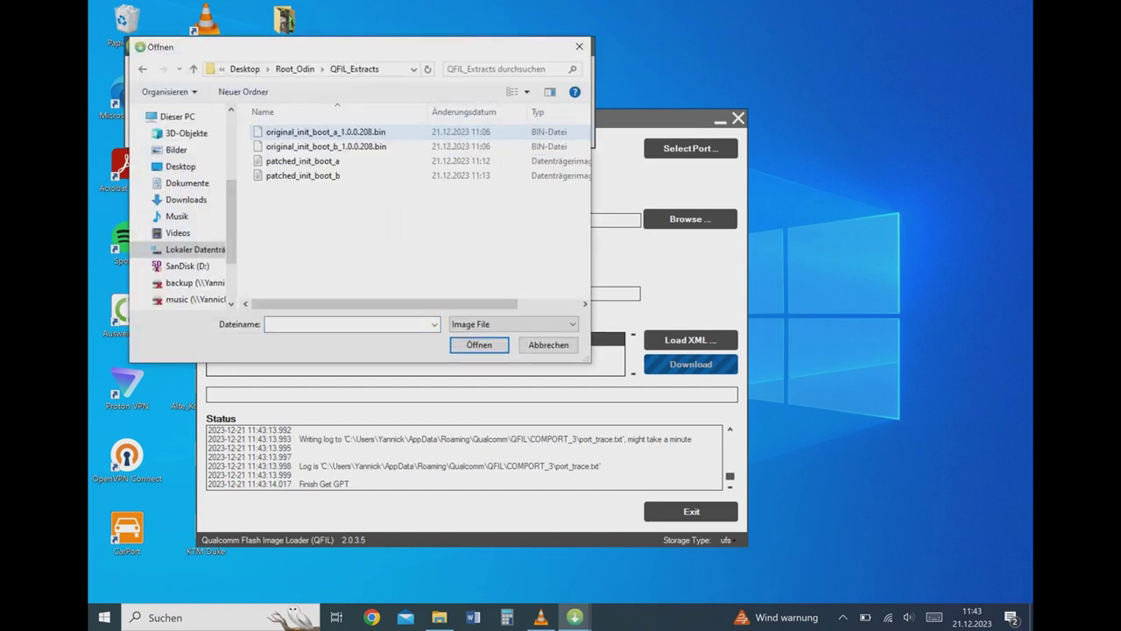
click(326, 160)
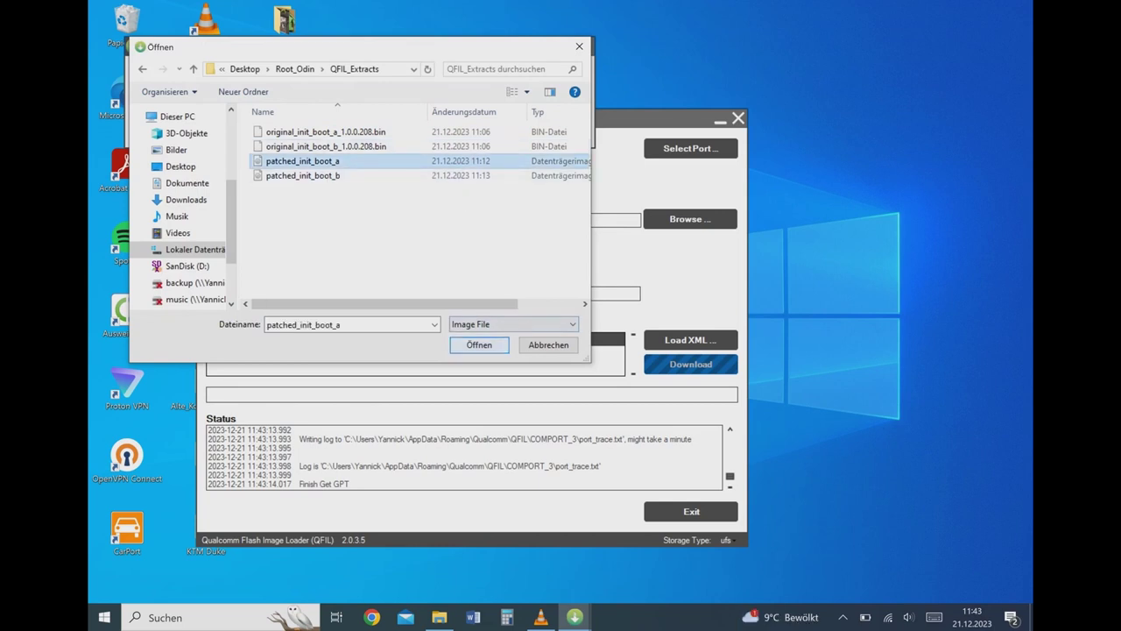
click(478, 344)
key(Return)
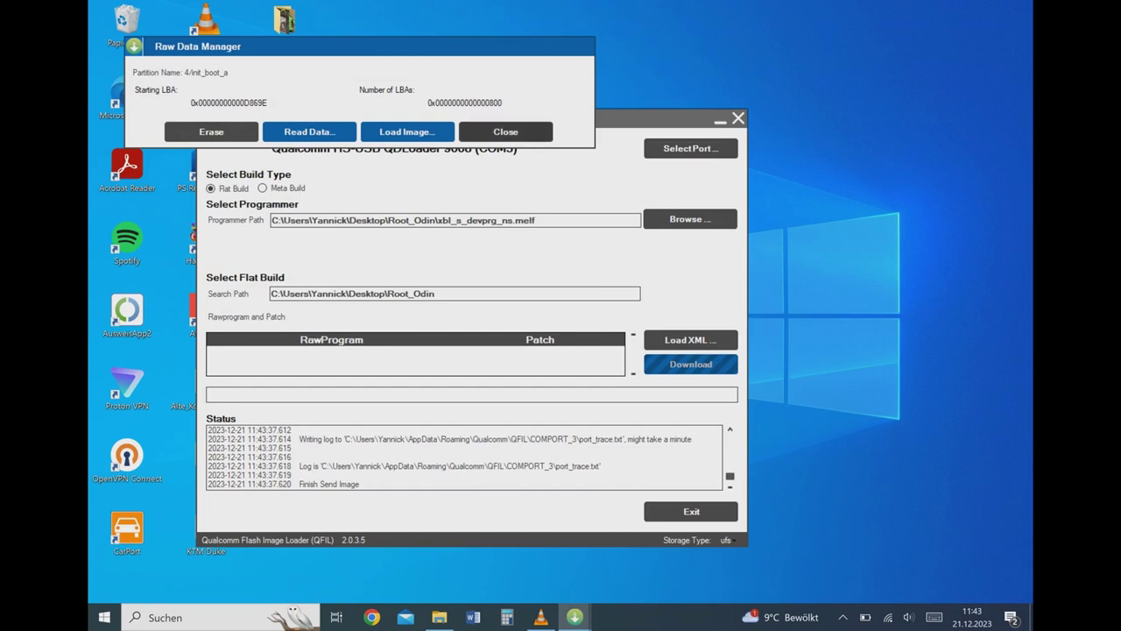
click(506, 132)
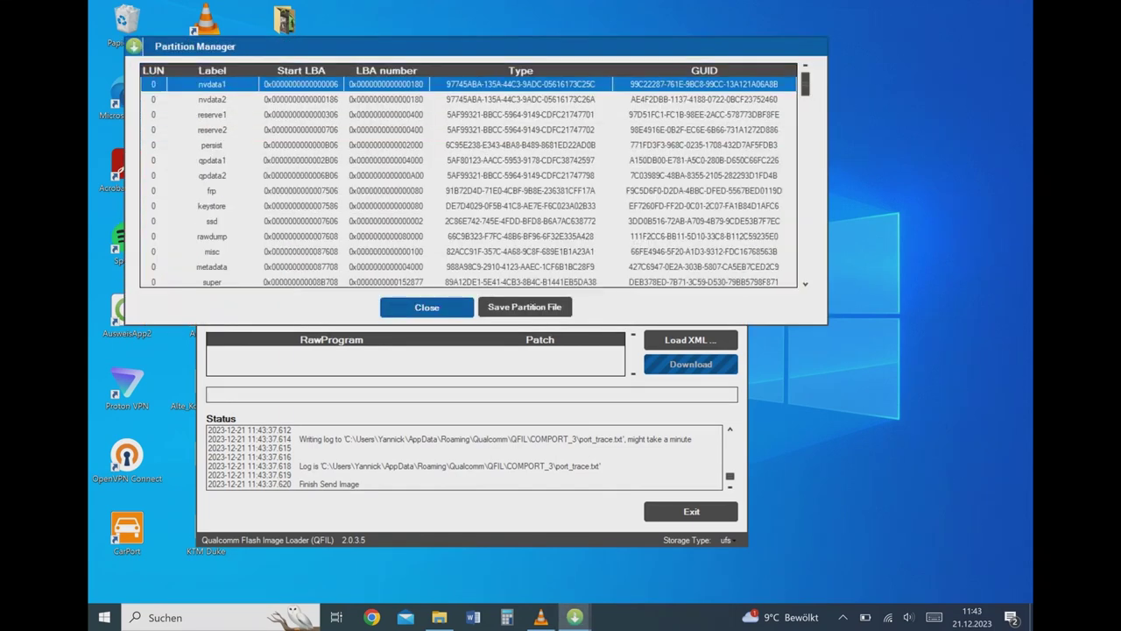
Manage the partition data of init_boot_b and load the patched_init_boot_b image from QFIL_Extracts into it.
scroll(469, 176, down, 15)
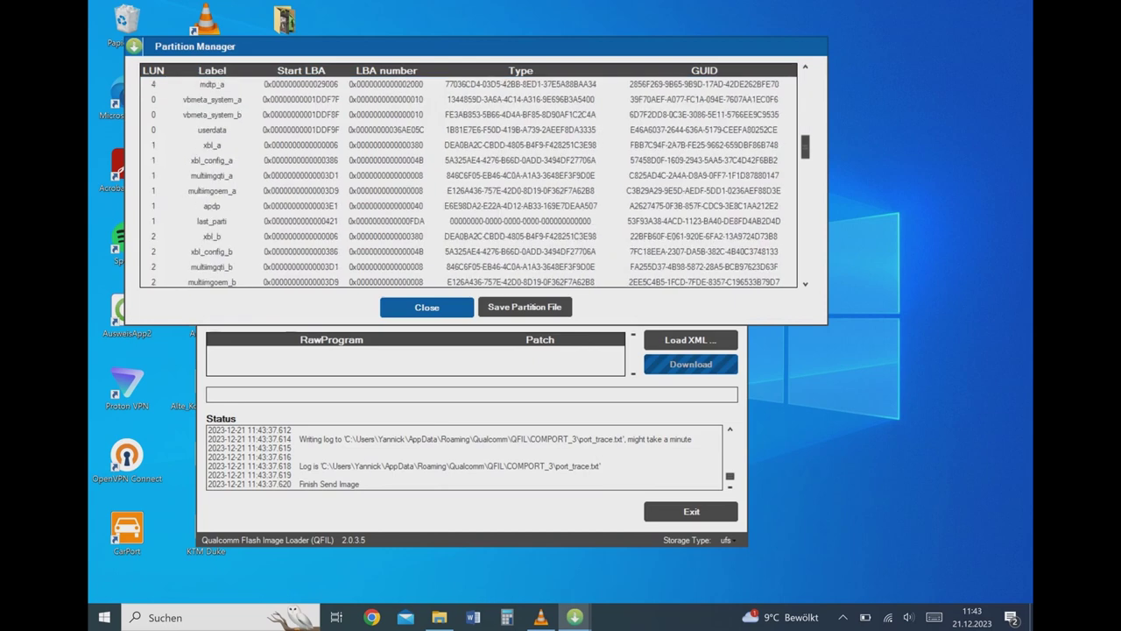
scroll(469, 175, down, 5)
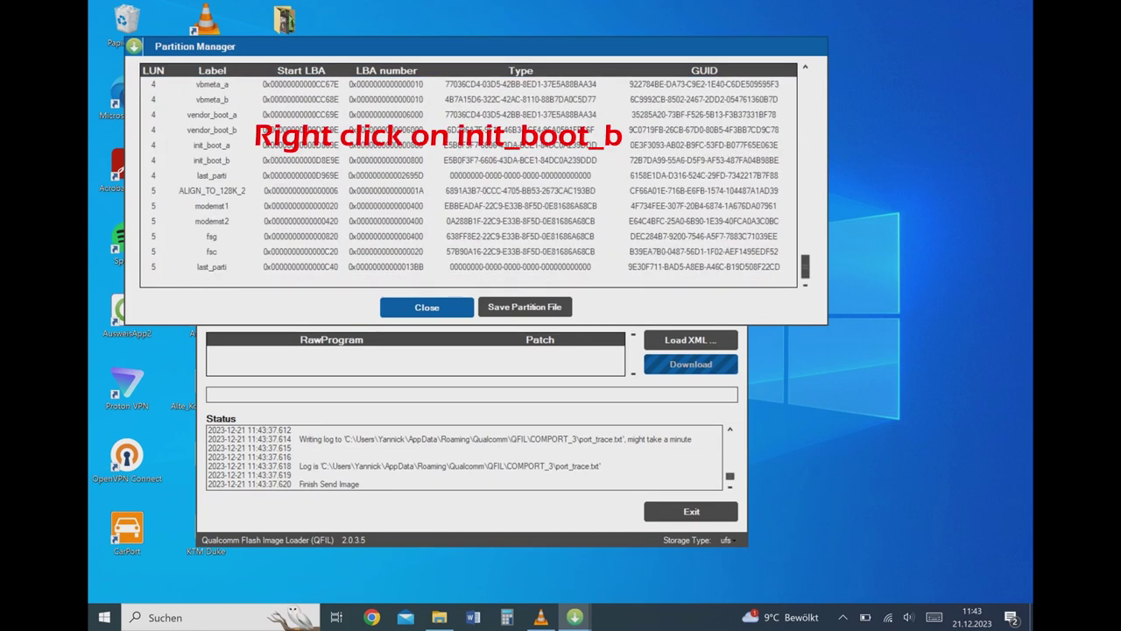
click(469, 160)
right_click(236, 160)
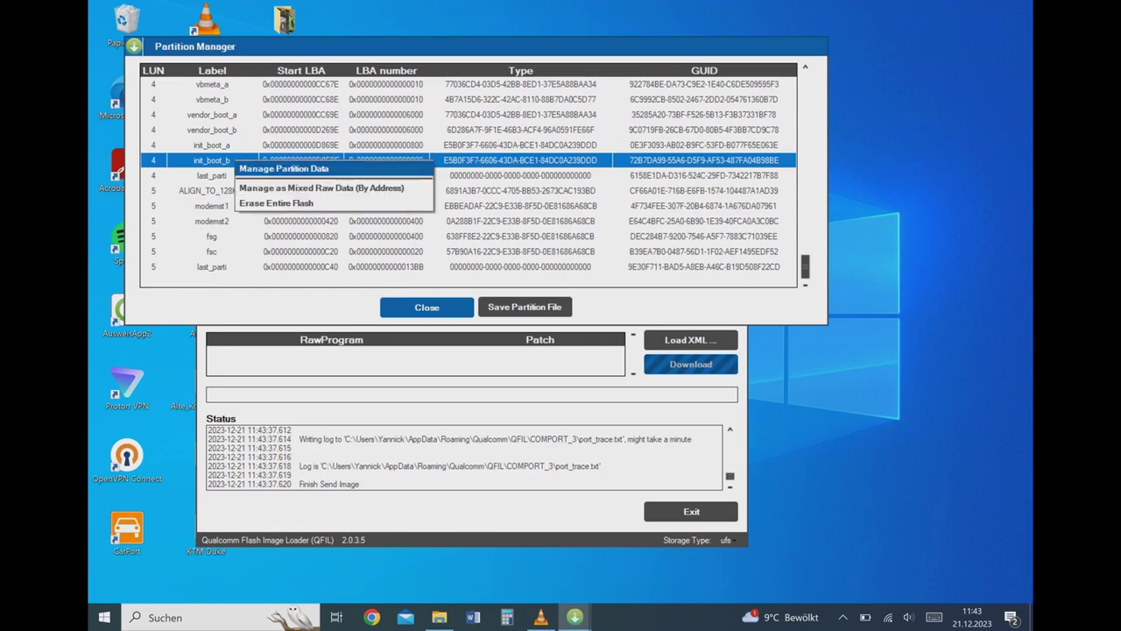
click(289, 168)
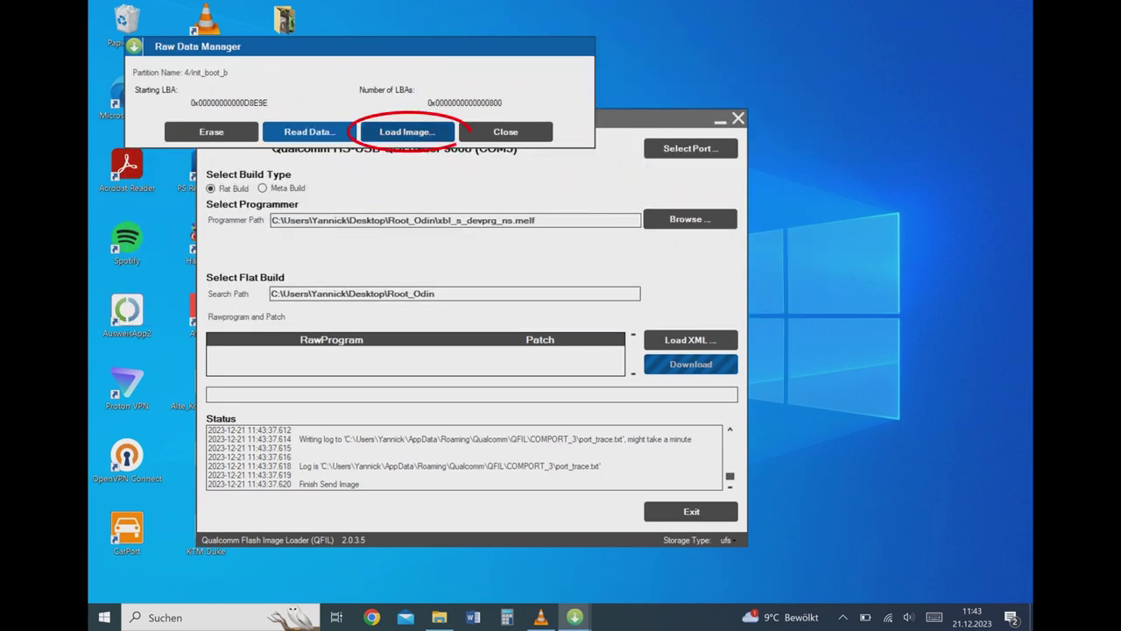
click(407, 132)
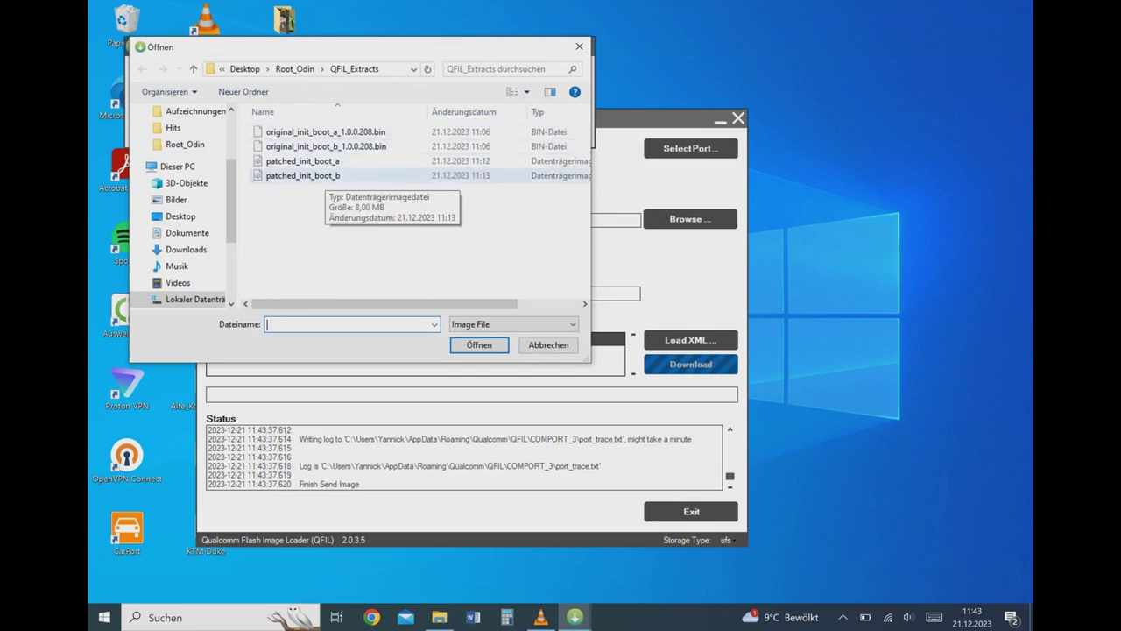
click(333, 175)
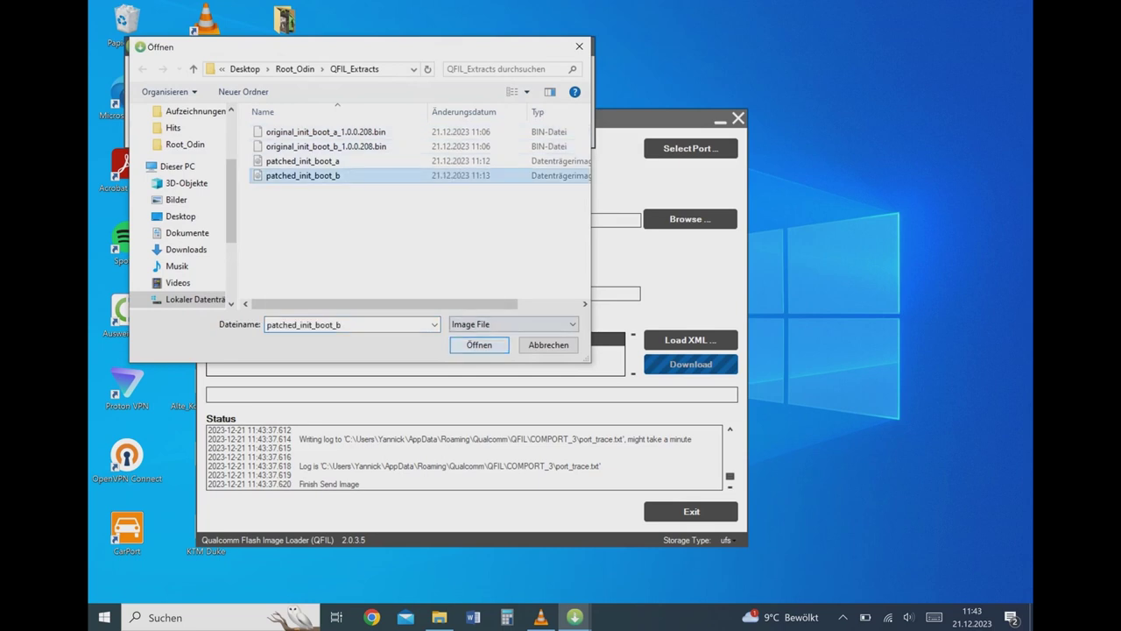
click(478, 344)
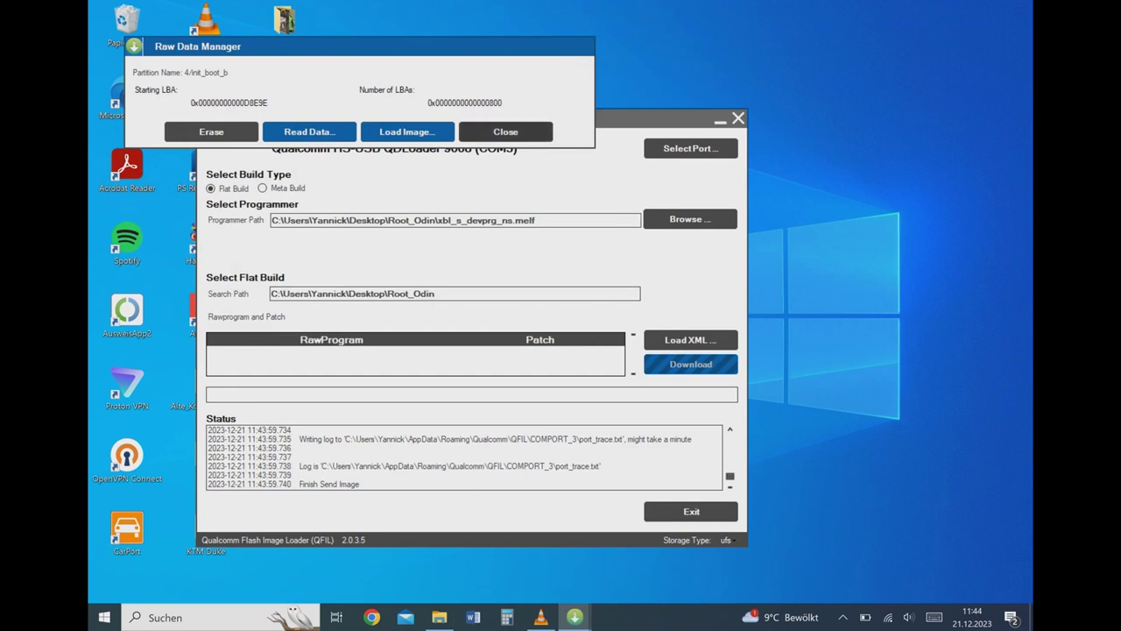
click(504, 131)
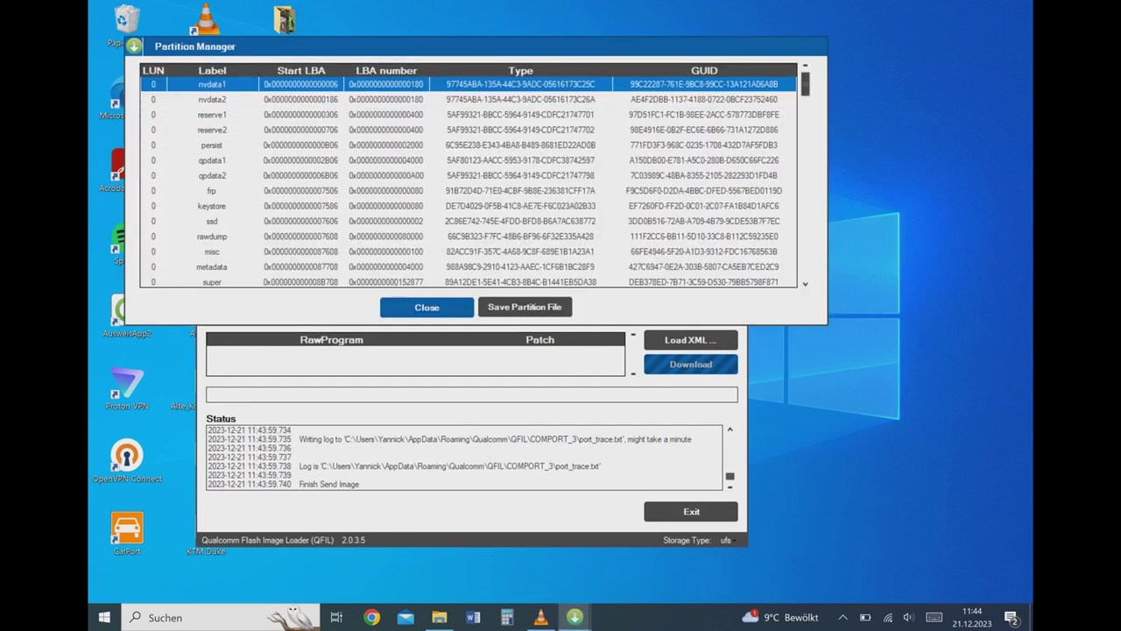
Close the Partition Manager, accept the reset of the phone's EDL mode, and exit QFIL.
click(426, 306)
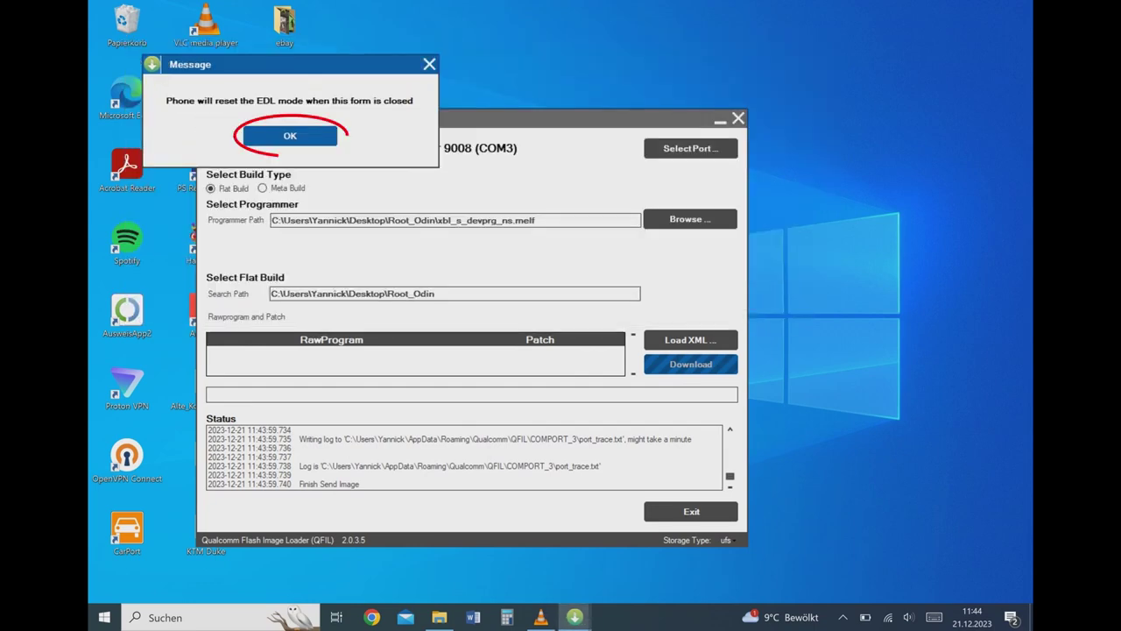
click(290, 135)
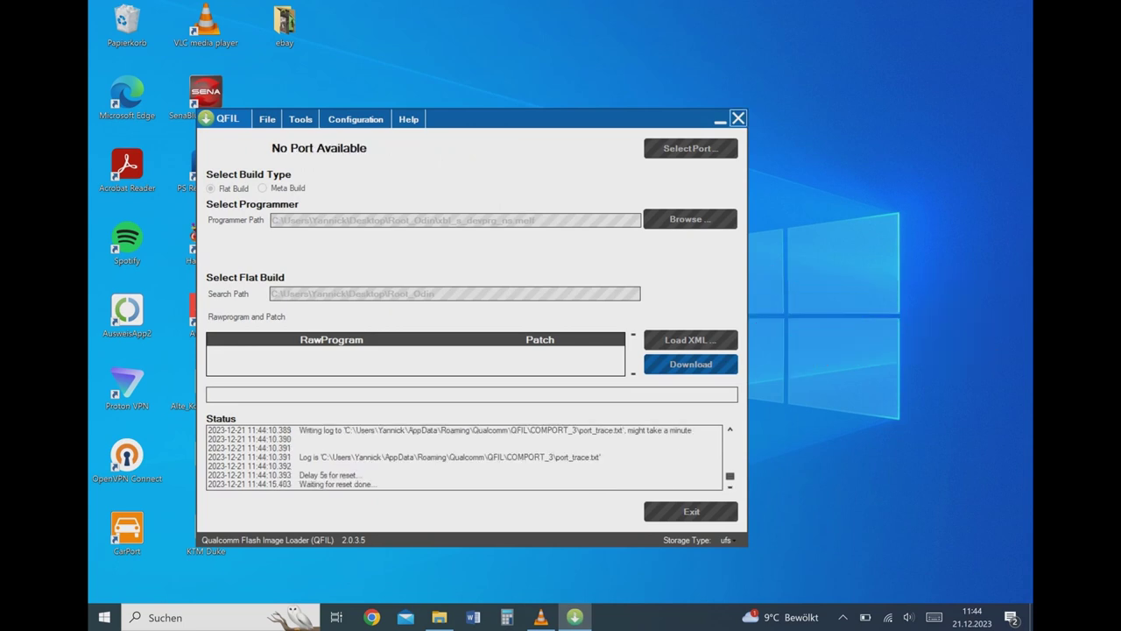
click(738, 118)
key(Return)
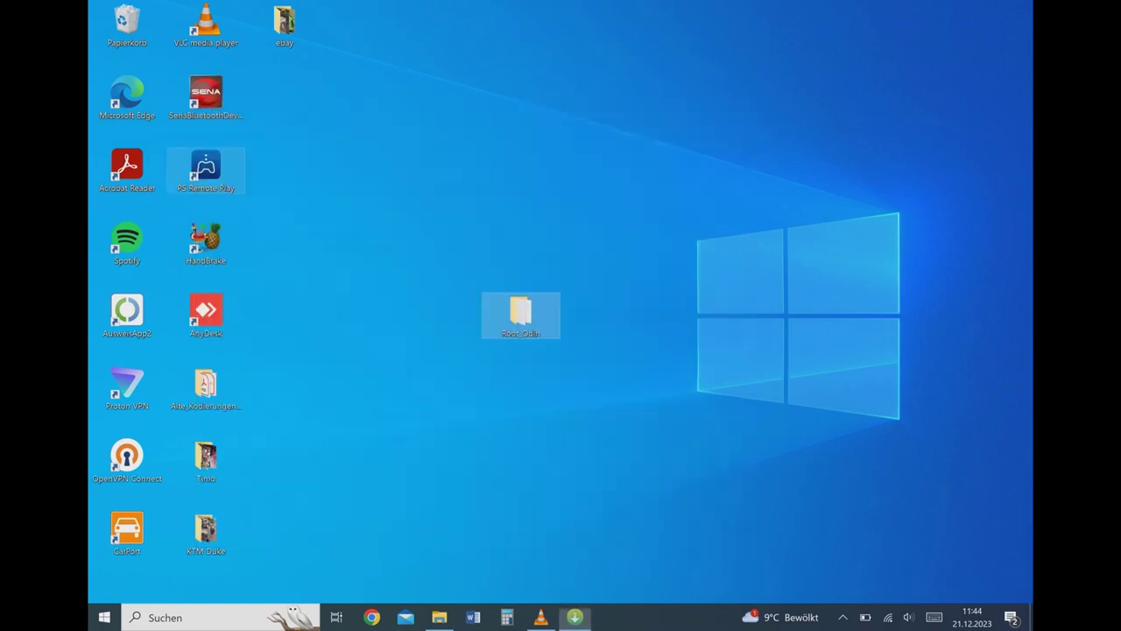